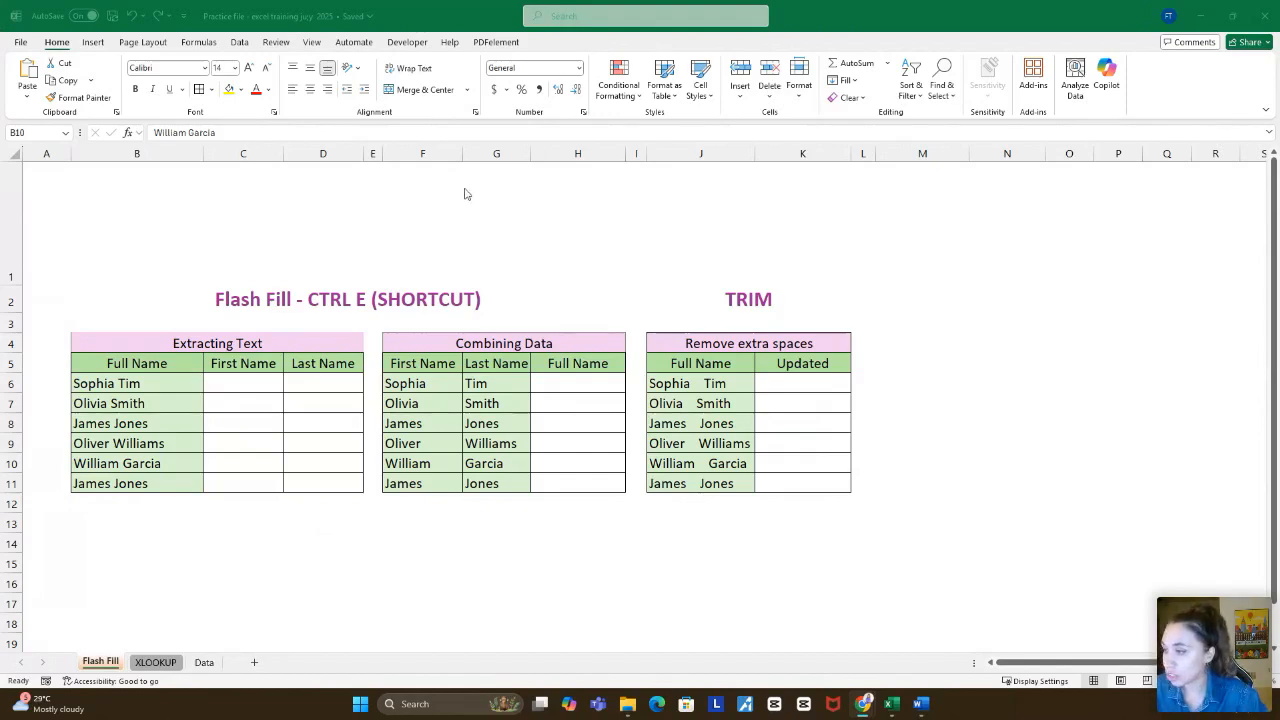
Step: Examine the Full Name entries and the empty First Name and Last Name columns in the Extracting Text table
left_click(186, 383)
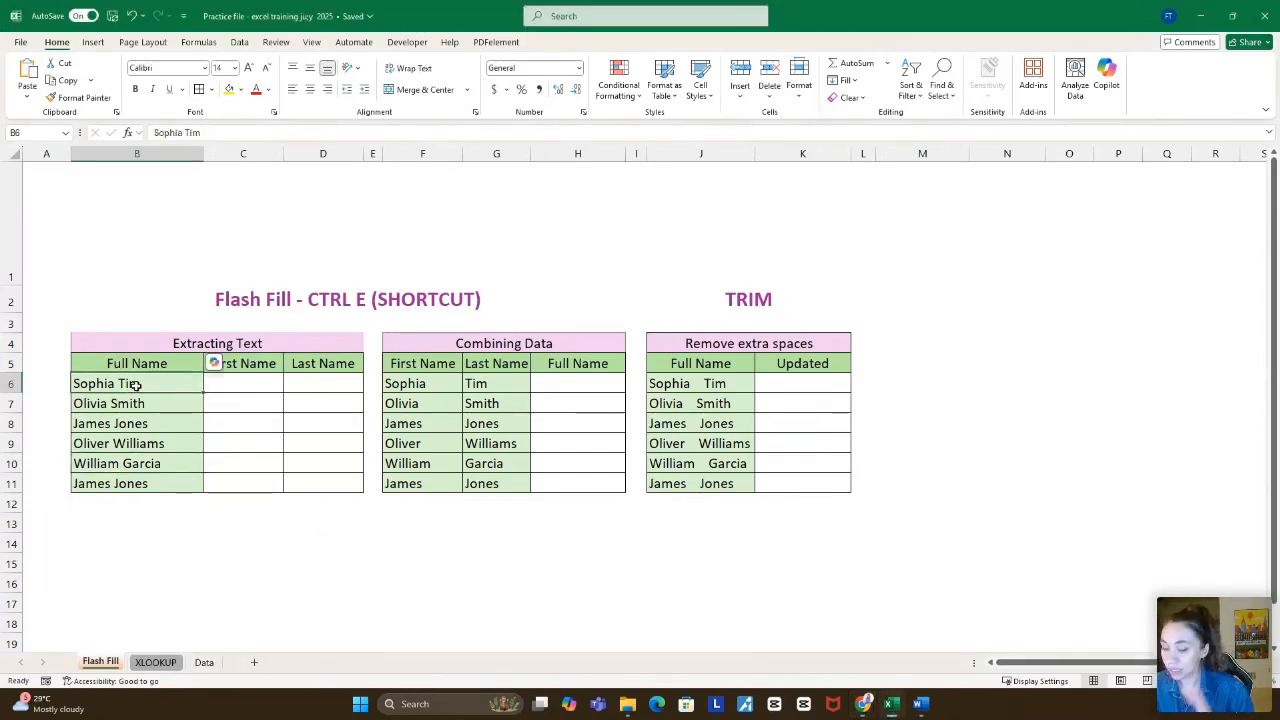
left_click(231, 394)
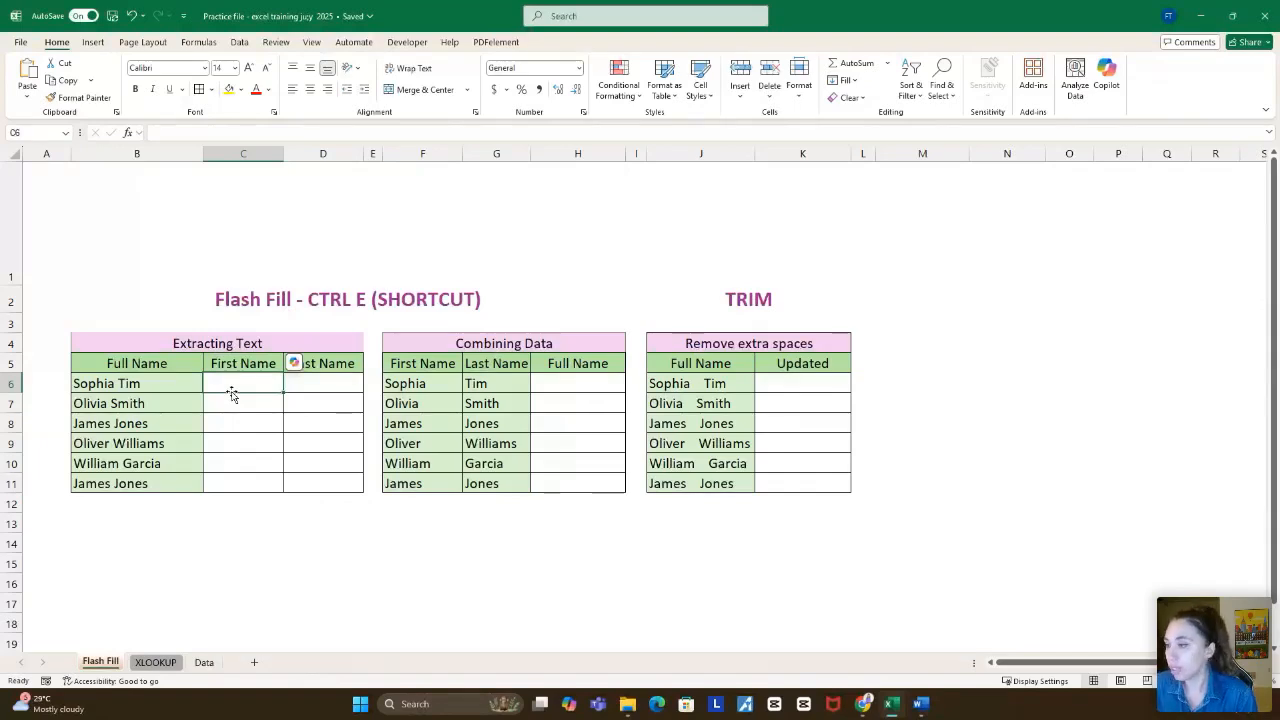
left_click(114, 370)
left_click(122, 382)
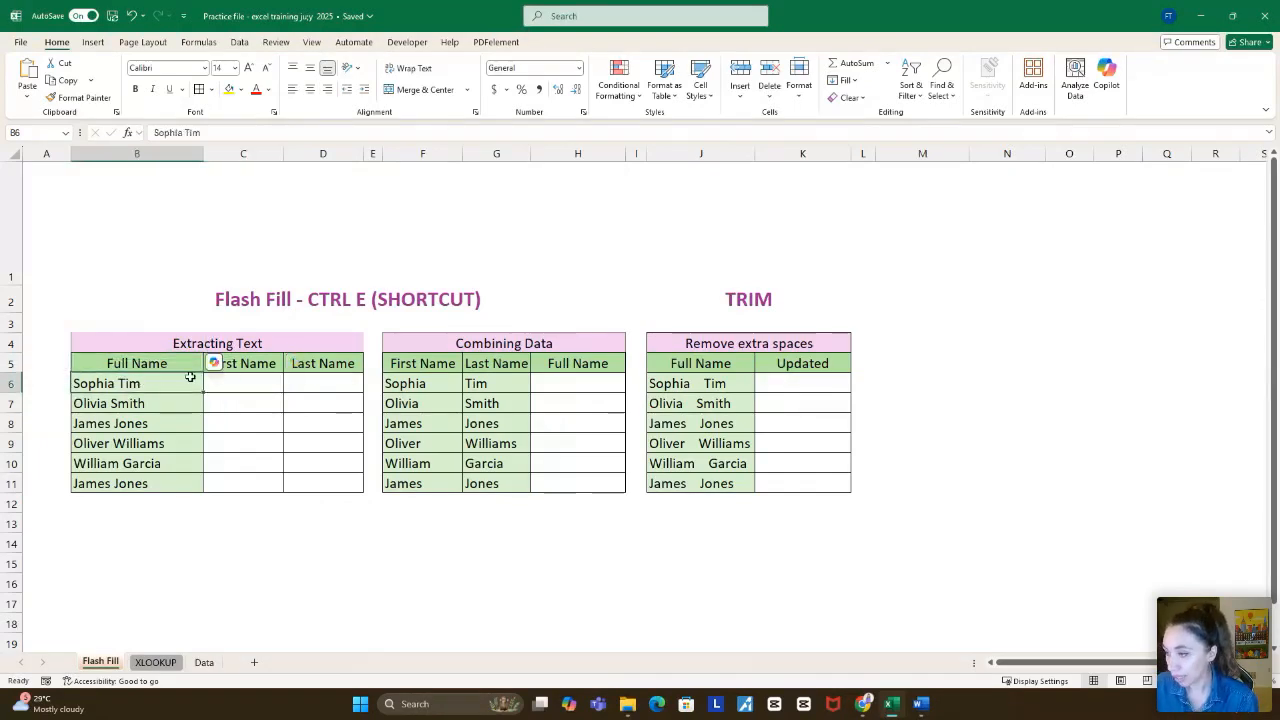
left_click(232, 382)
left_click(338, 384)
left_click(251, 377)
left_click(327, 387)
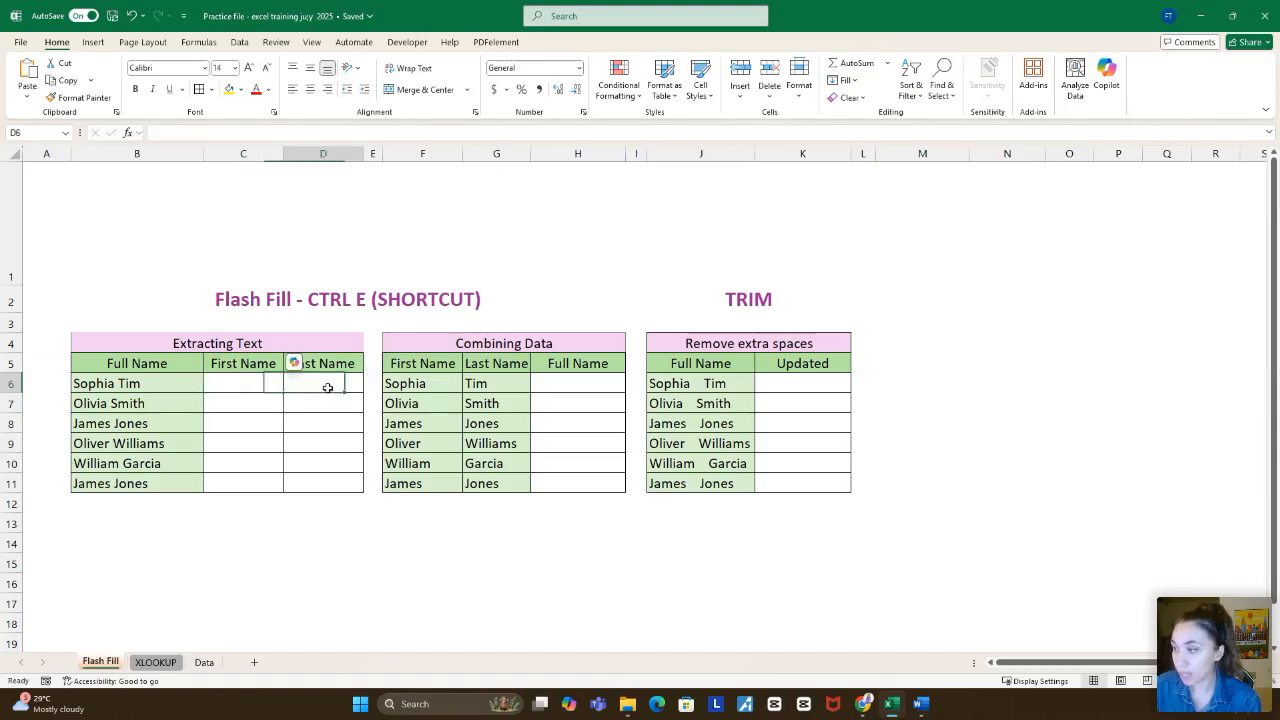
Step: Enter the first person's first name in C6 and Flash Fill the rest of the First Name column
left_click(264, 384)
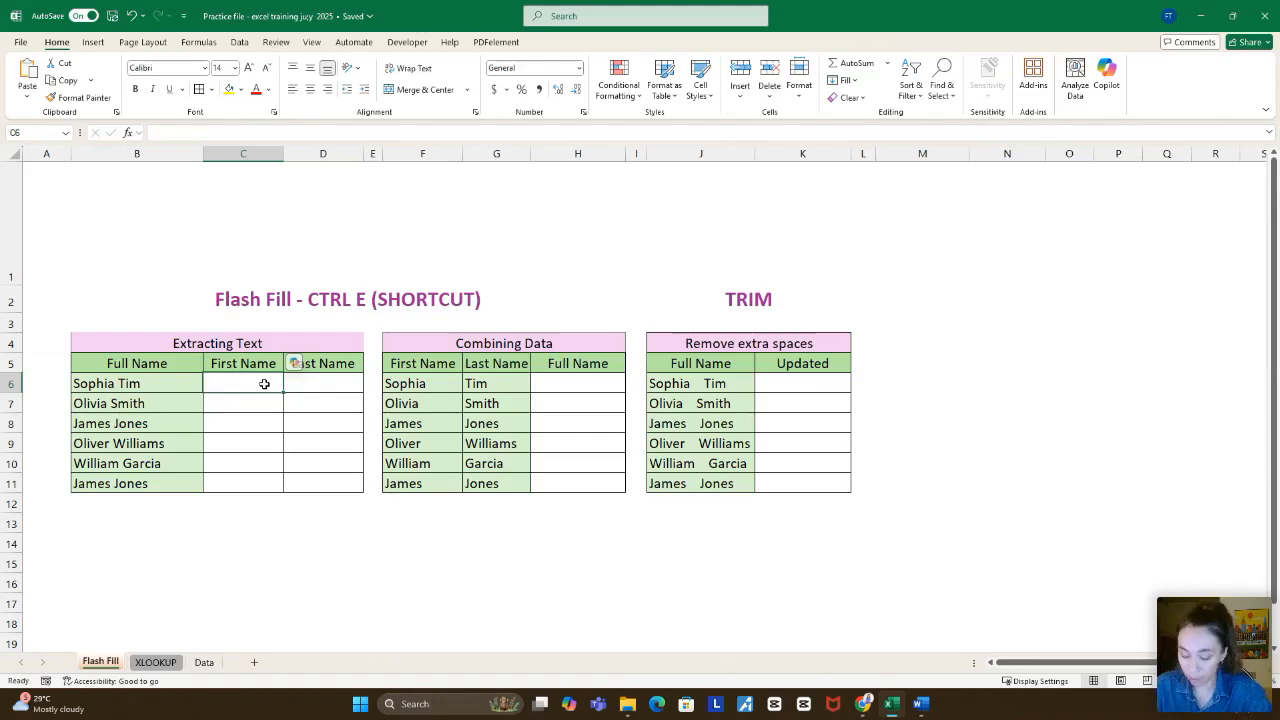
type("Sop")
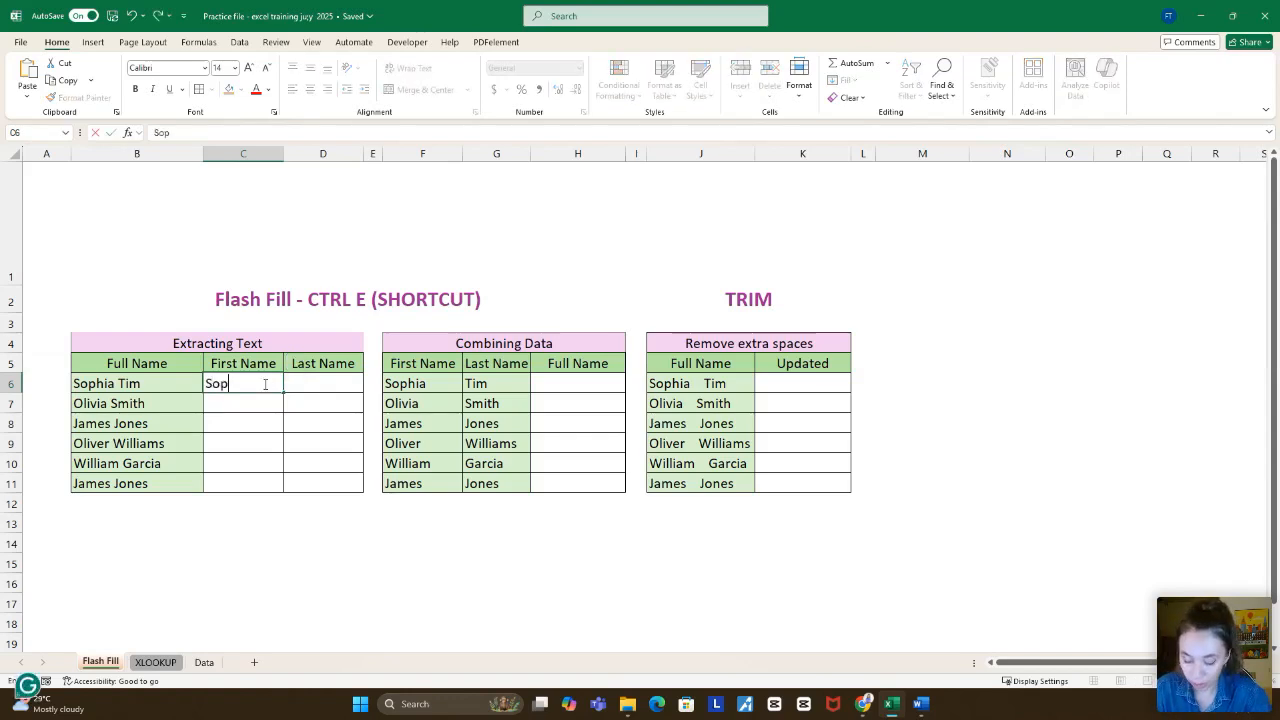
type("hia")
key("Return")
key("ctrl+e")
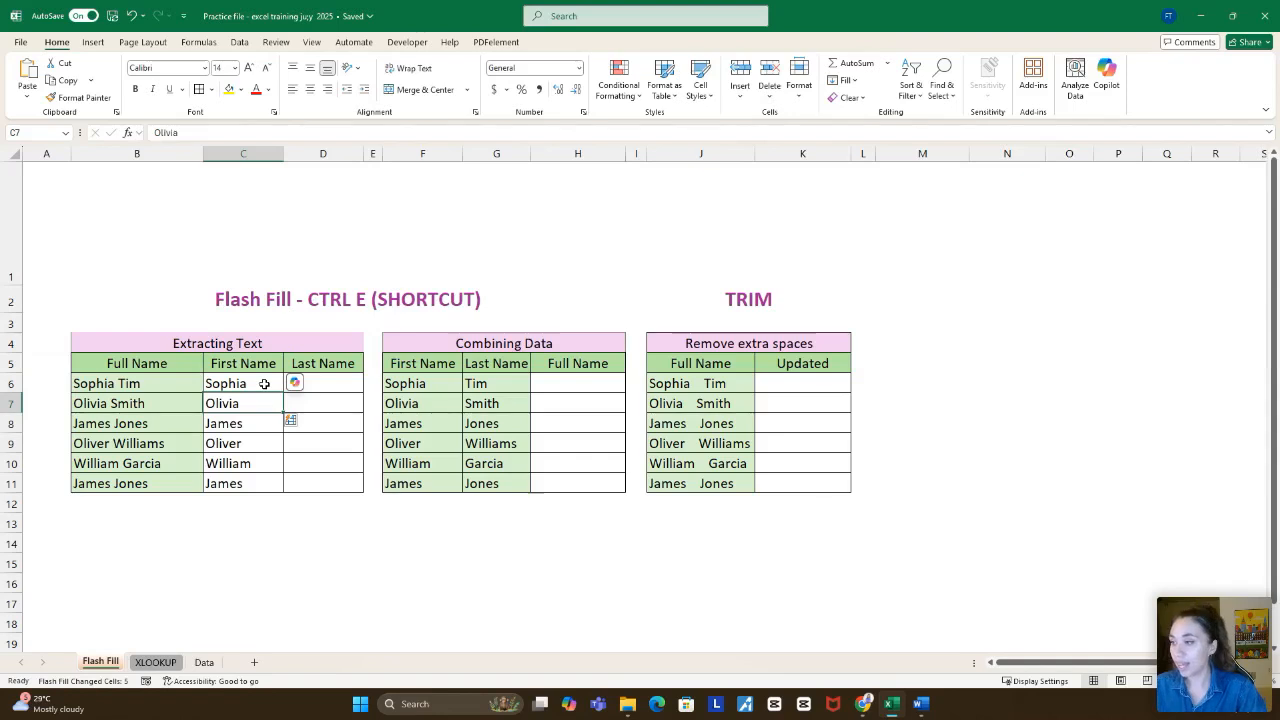
Step: Enter the first person's last name in D6 and Flash Fill the rest of the Last Name column
left_click(329, 383)
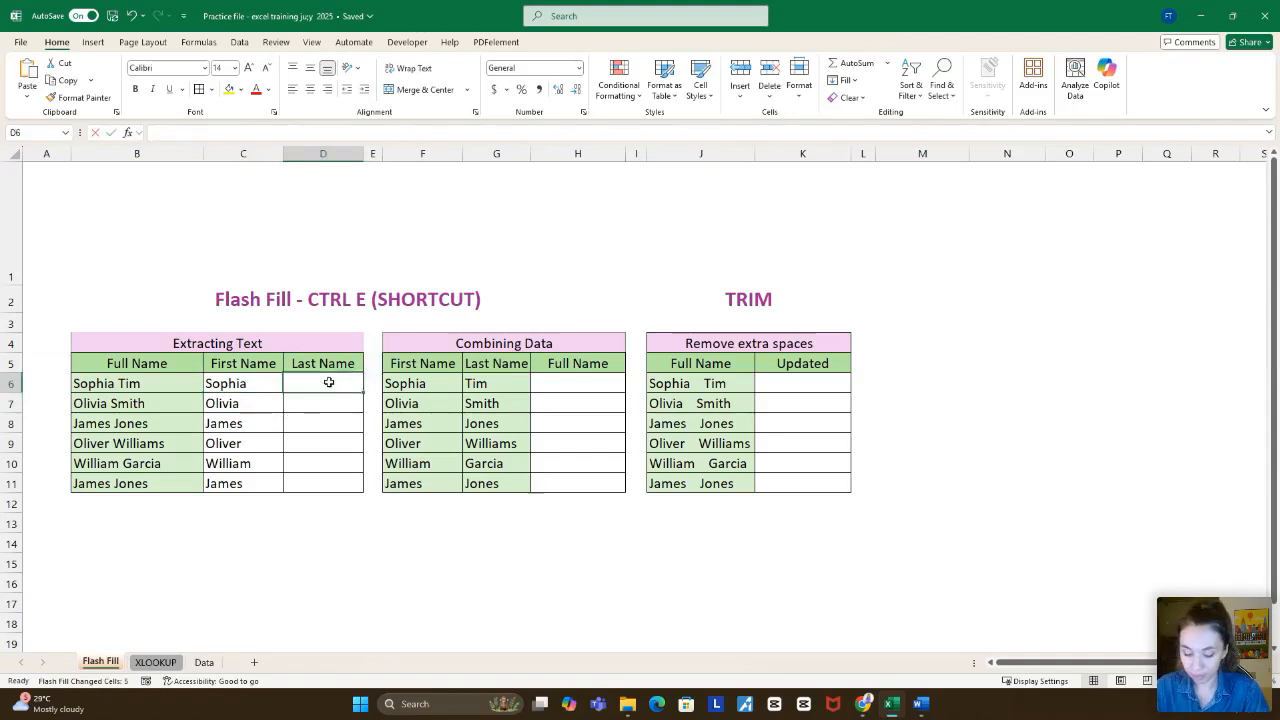
type("Tim")
key("Return")
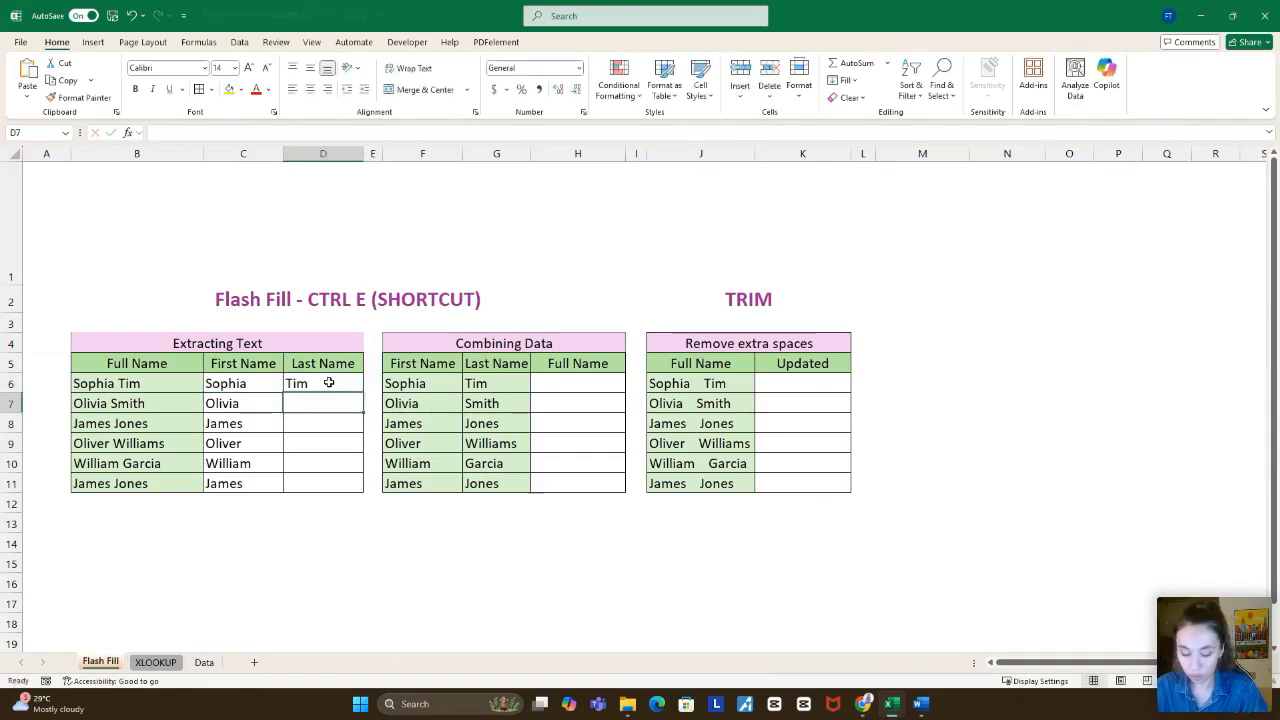
key("ctrl+e")
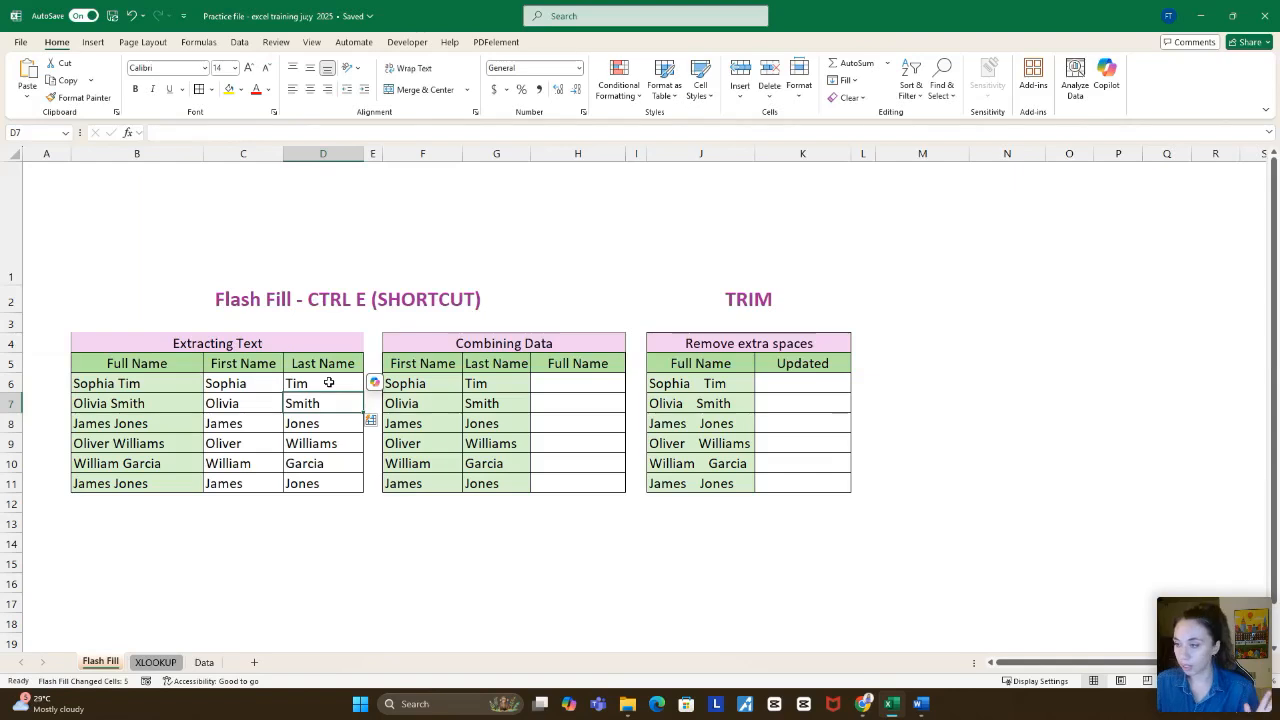
Step: Clear the First Name and Last Name entries in C6:D11 of the Extracting Text table
left_click(197, 384)
left_click(260, 384)
left_click_drag(260, 383, 308, 483)
key("Delete")
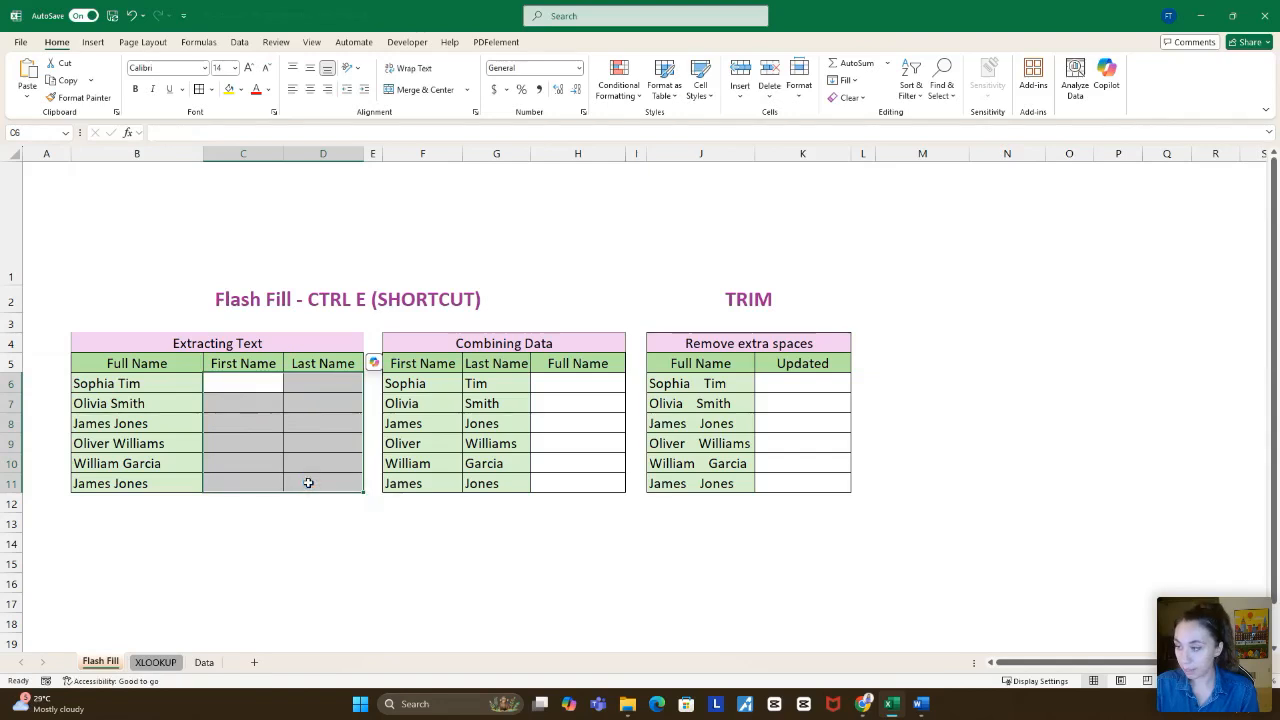
Step: Enter the formula =TEXTSPLIT(B6," ") in C6 to split the full name at the space
left_click(260, 383)
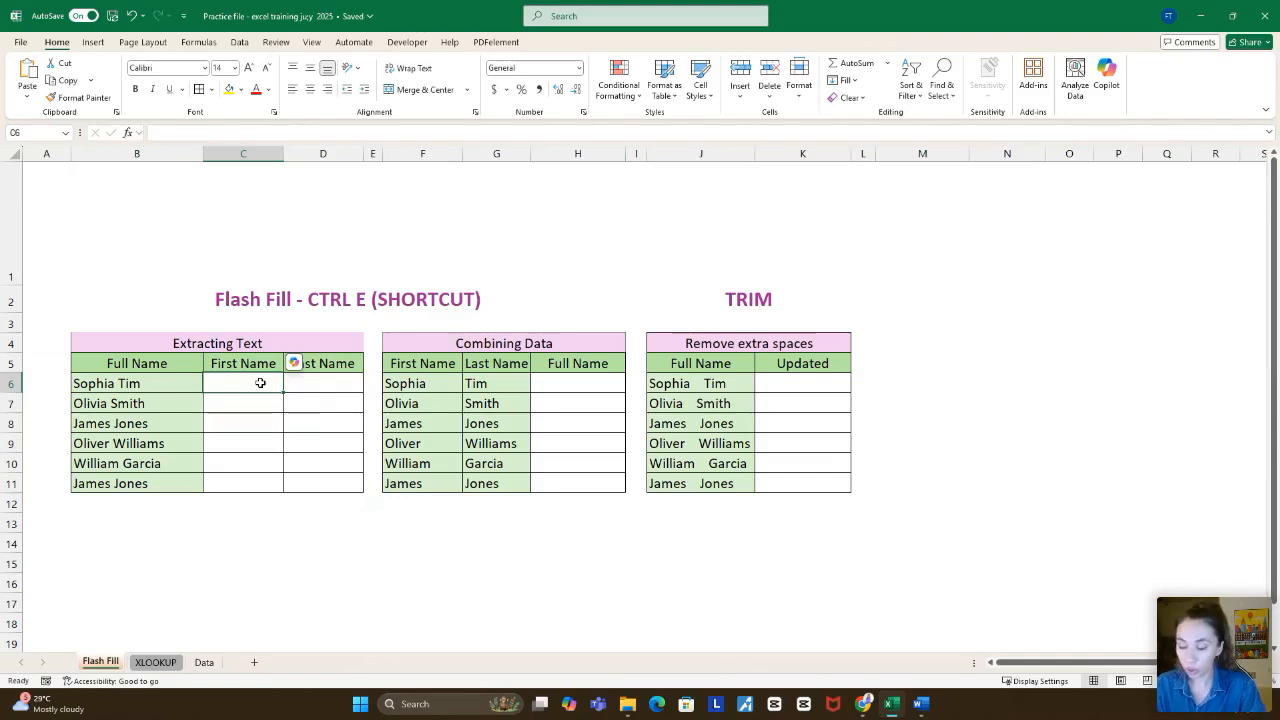
type("=")
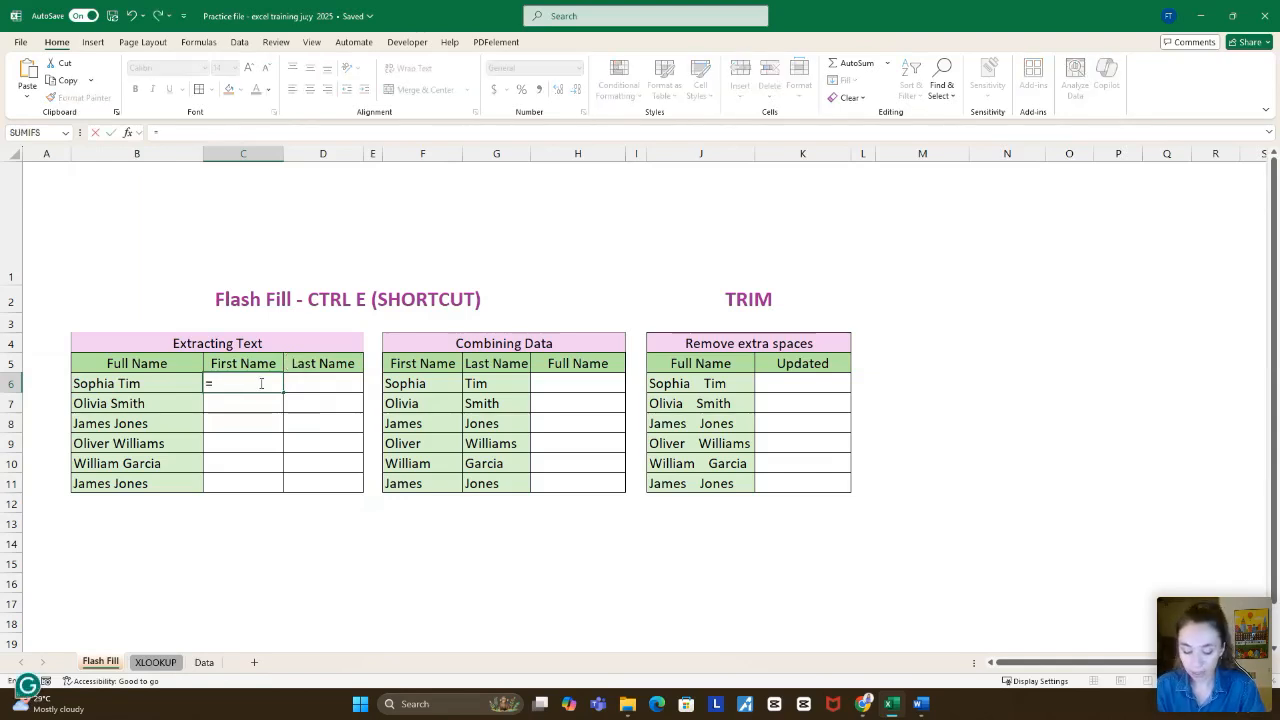
type("texts")
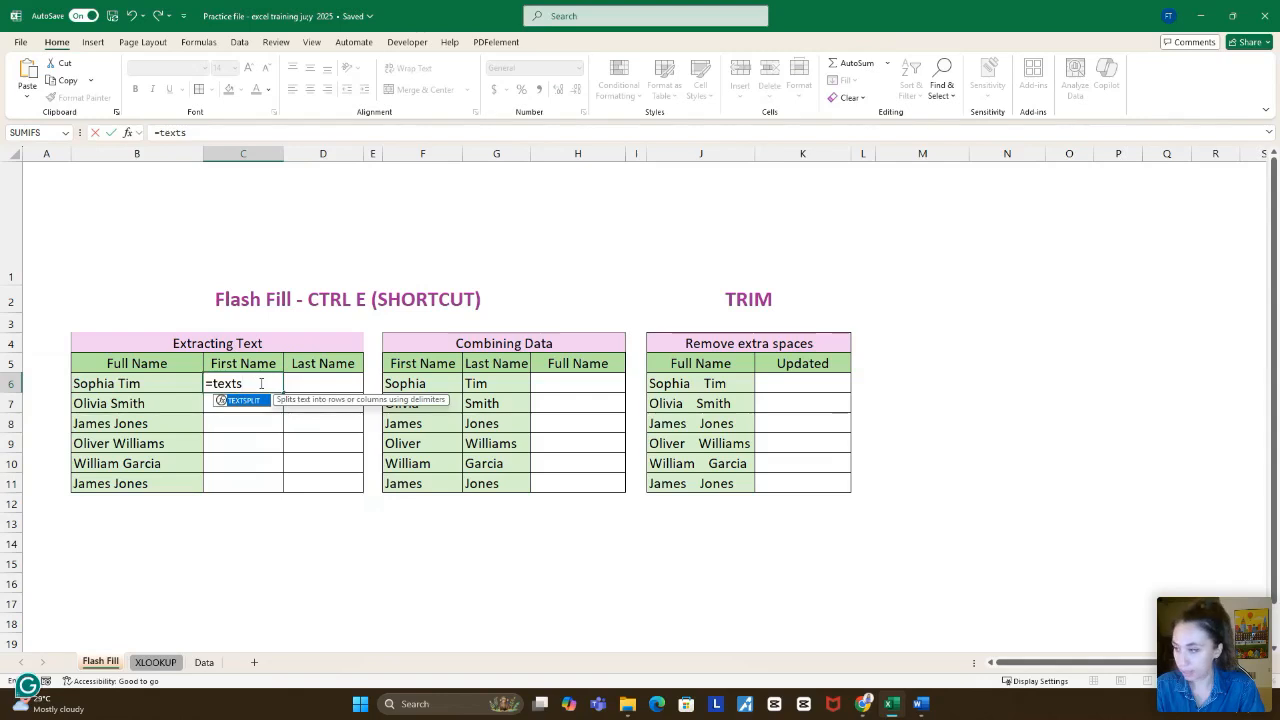
double_click(258, 401)
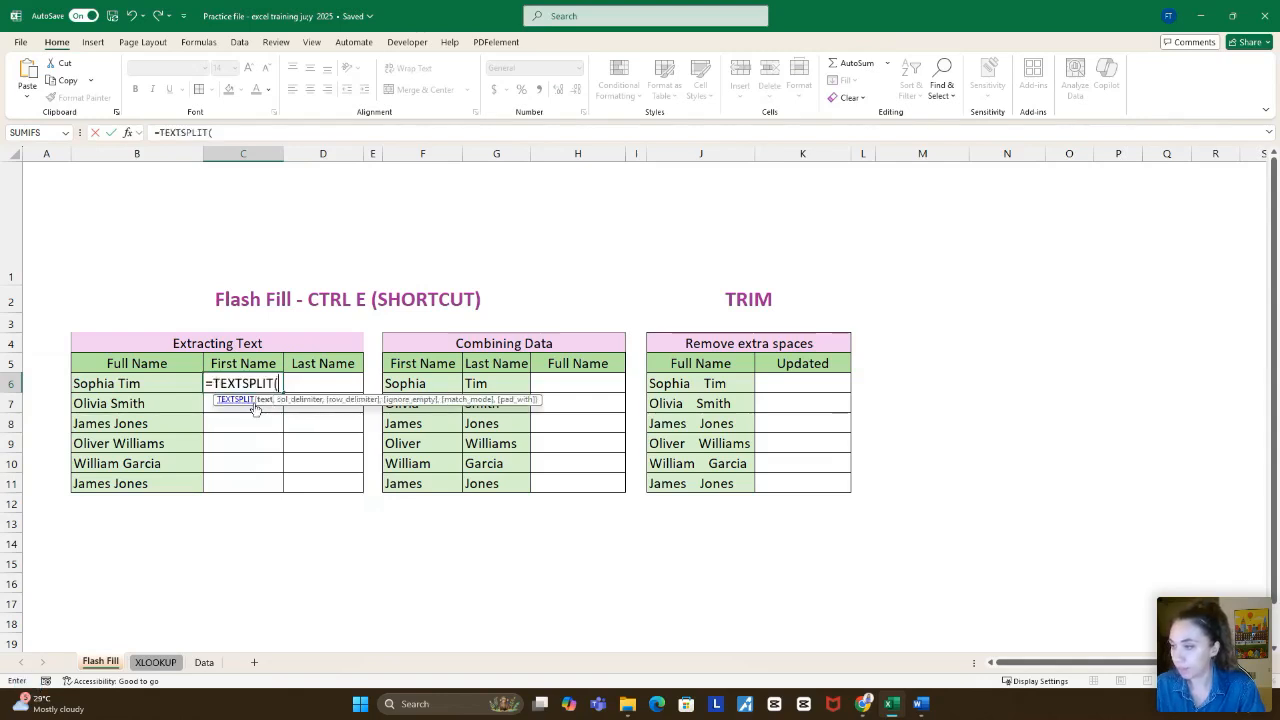
left_click(172, 379)
type(",")
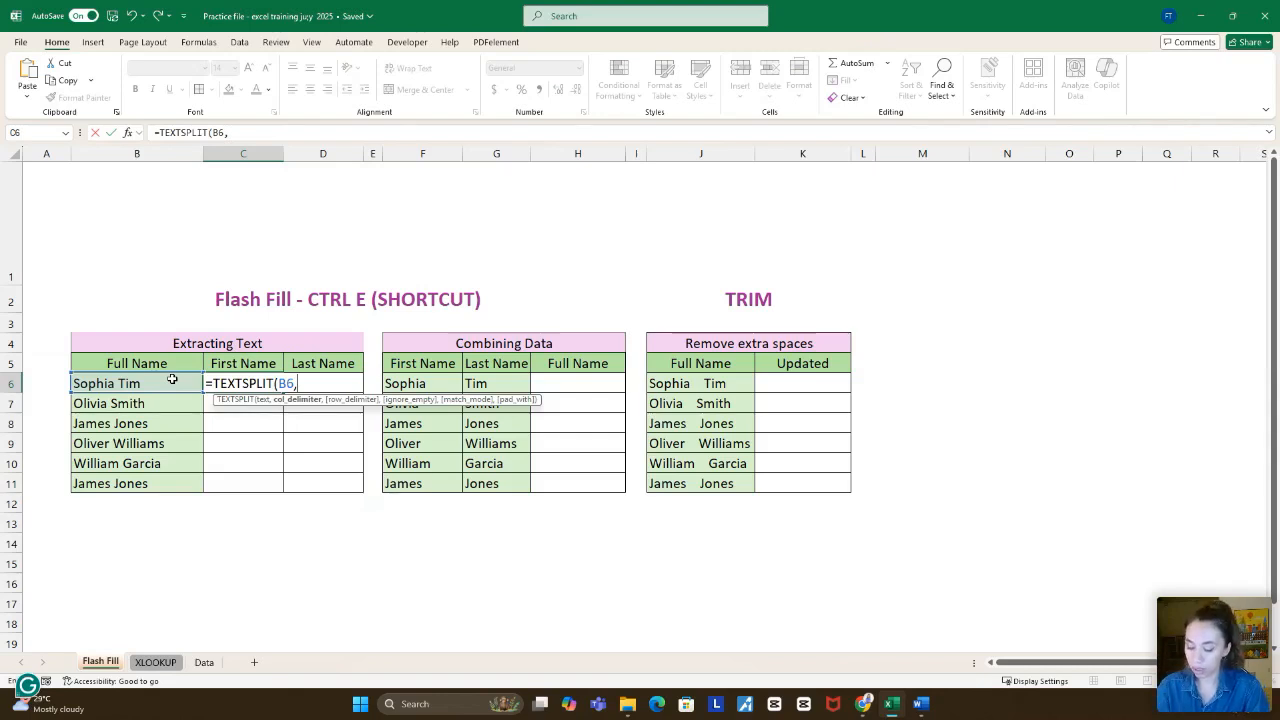
type("\"")
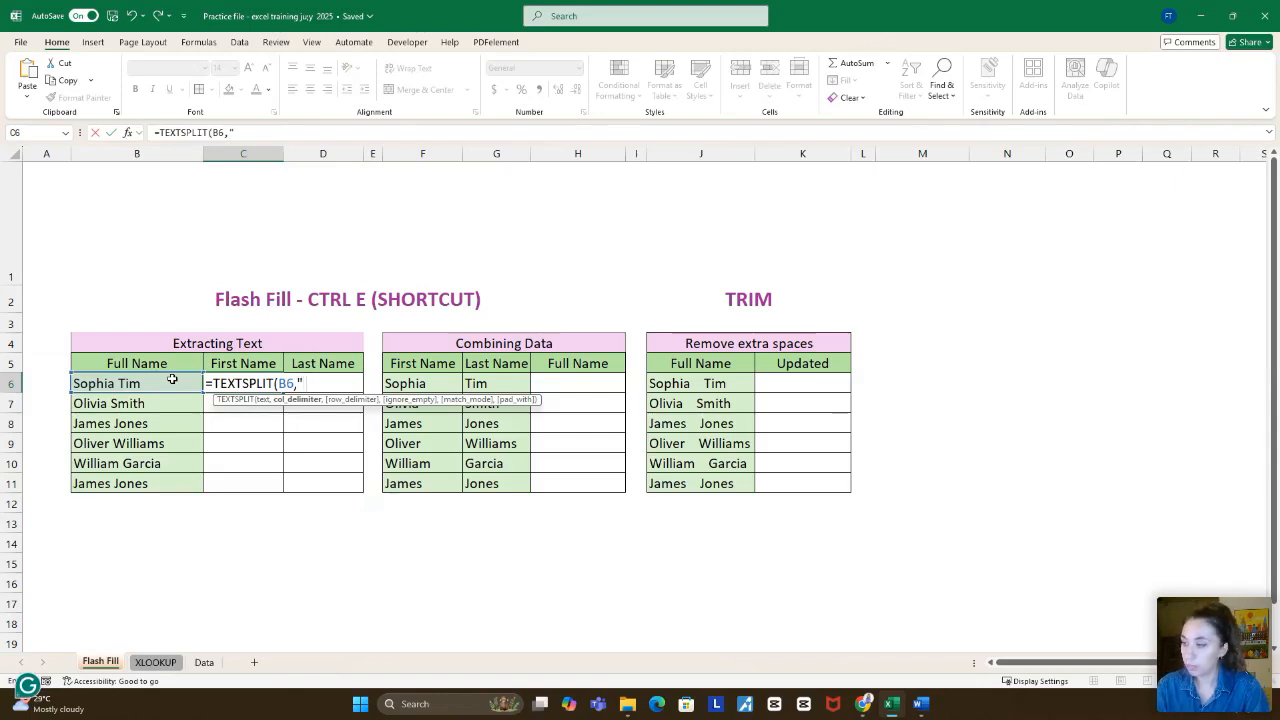
type(" \"")
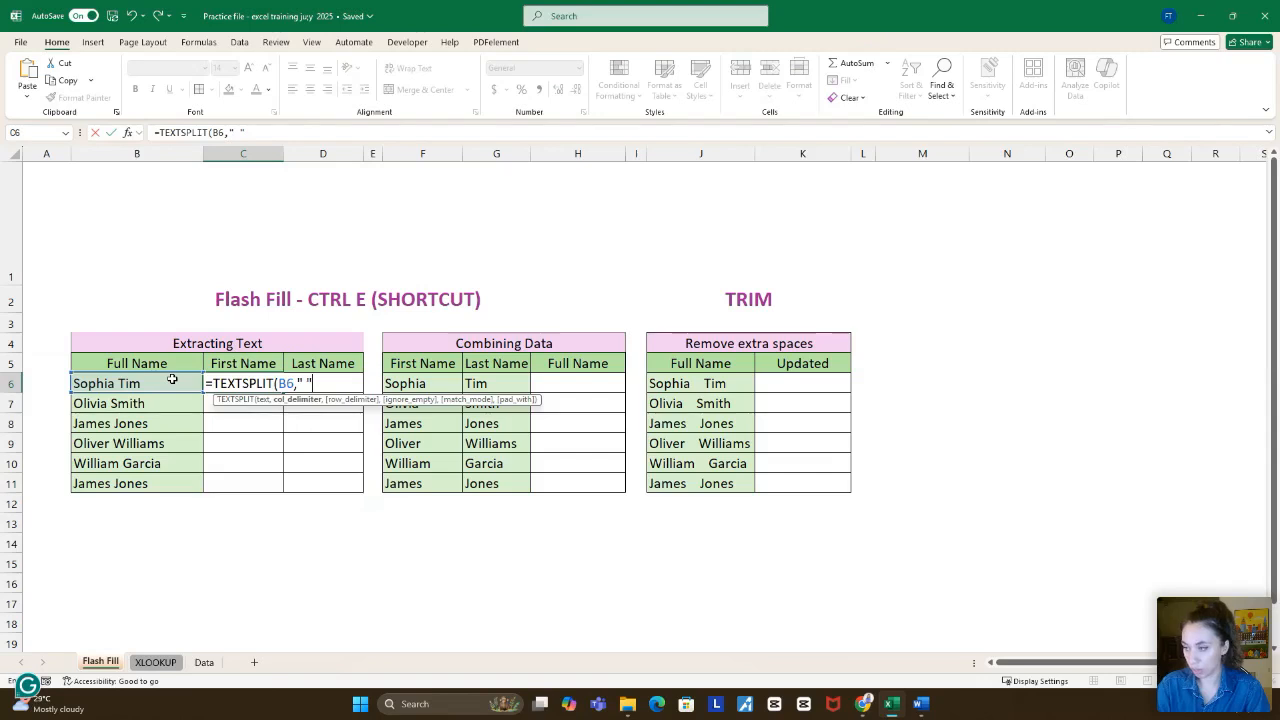
type(",")
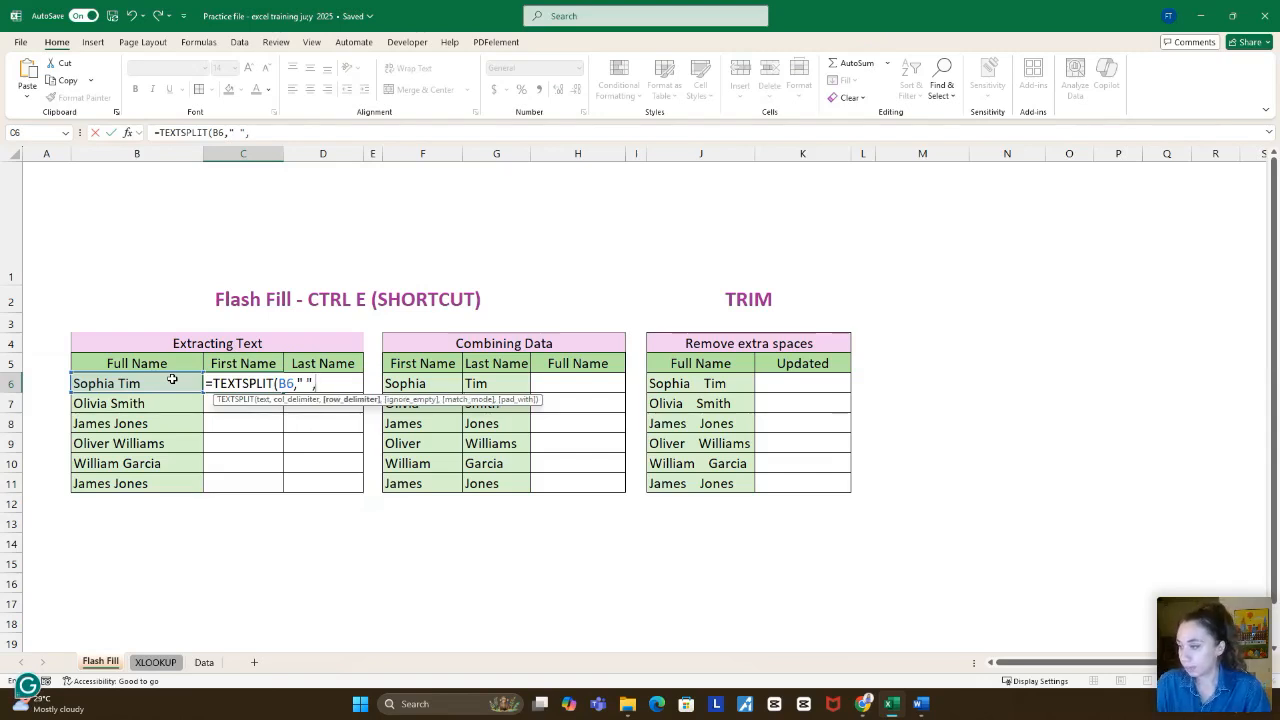
key("BackSpace")
type(")")
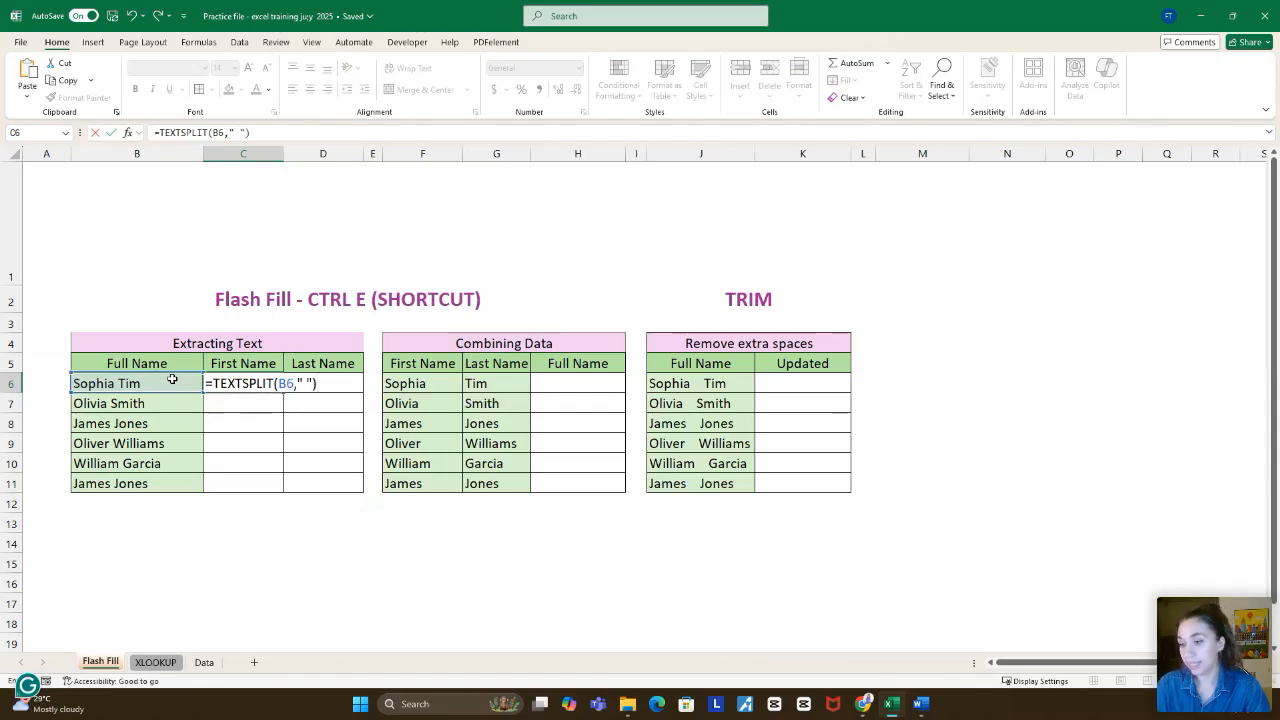
key("Return")
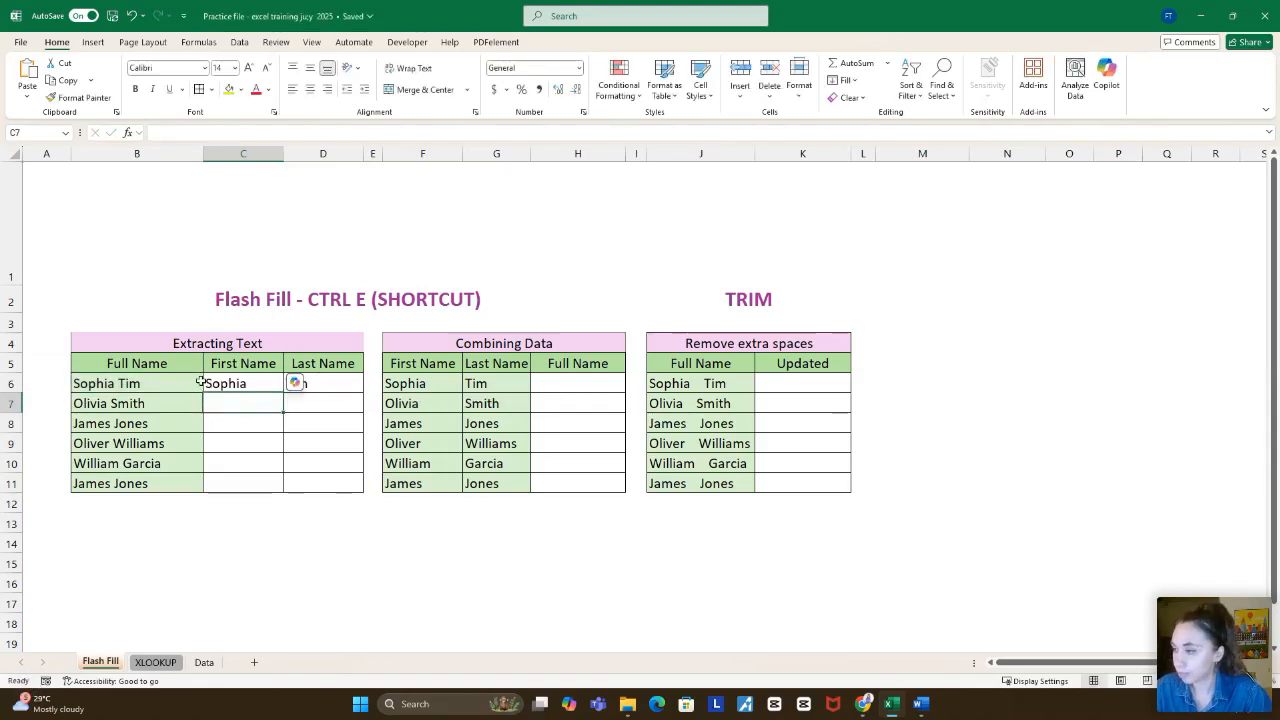
Step: Fill the TEXTSPLIT formula from C6 down to C11 and check the split names
left_click(250, 388)
left_click_drag(283, 393, 287, 477)
left_click(320, 404)
left_click(252, 405)
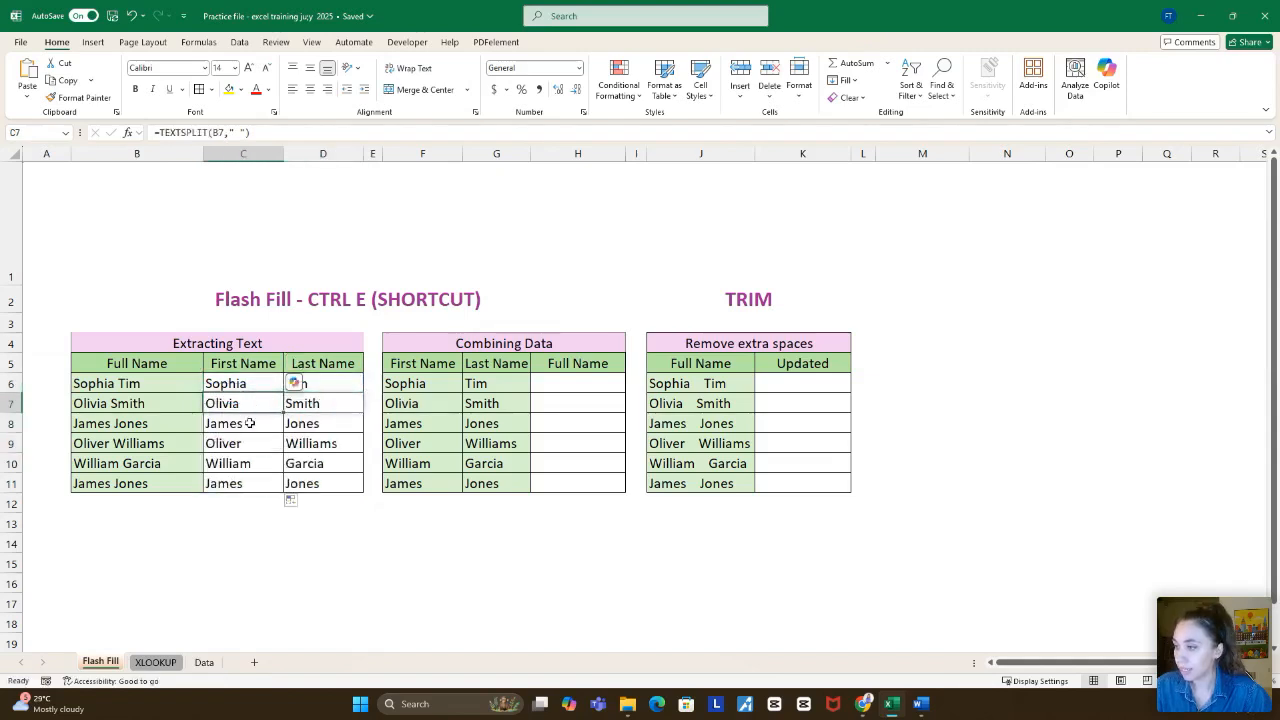
left_click(251, 424)
left_click(299, 426)
left_click(266, 443)
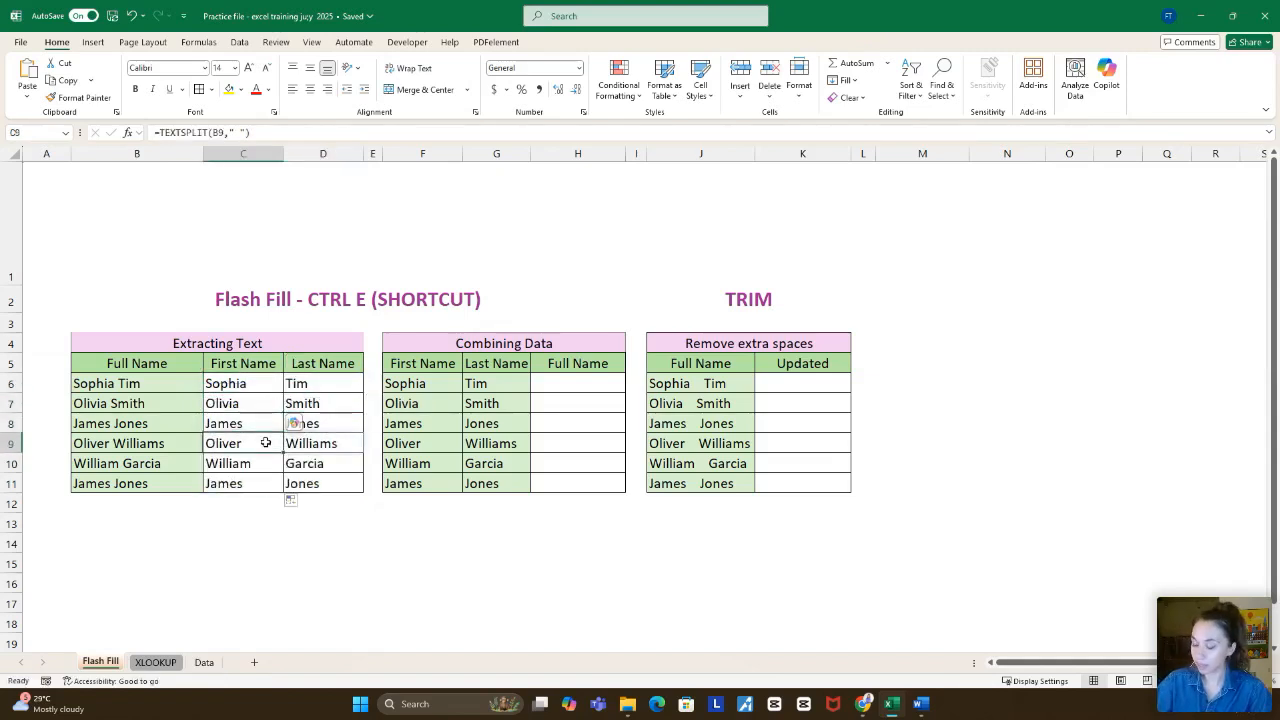
Step: Replace the last name within the full name in B6 and check the formula's output in D6
double_click(119, 384)
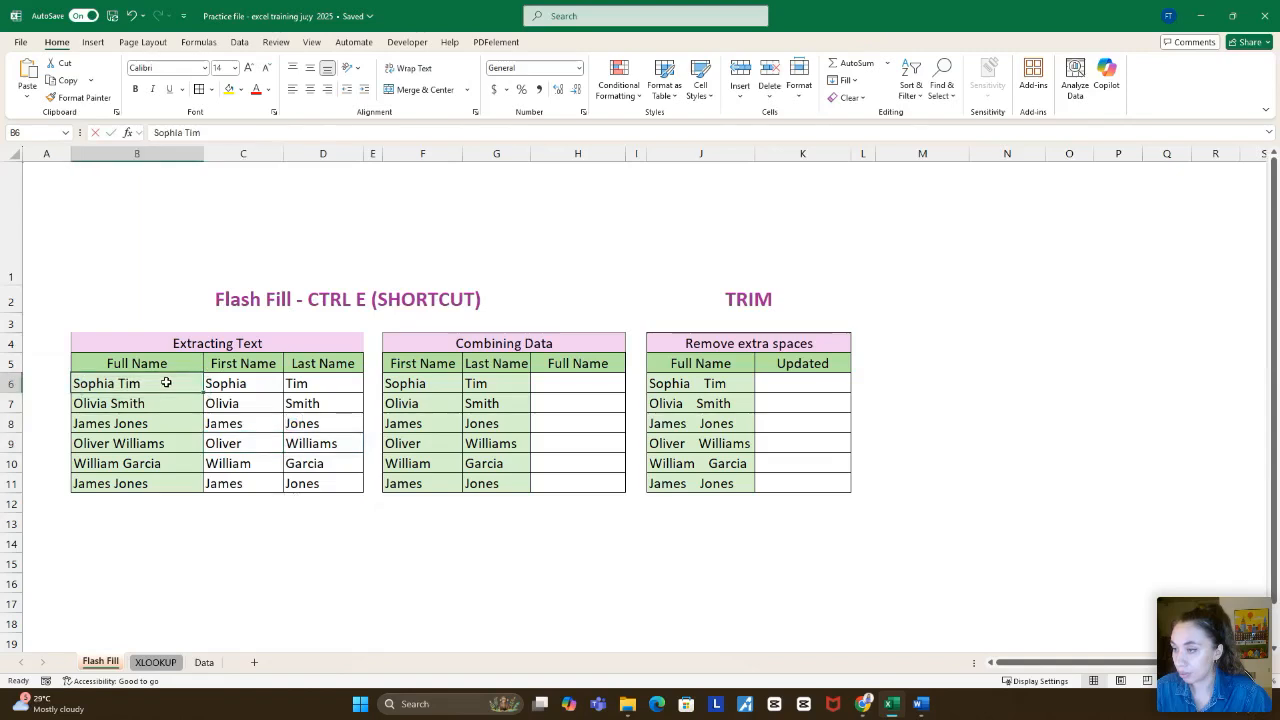
left_click_drag(119, 384, 142, 384)
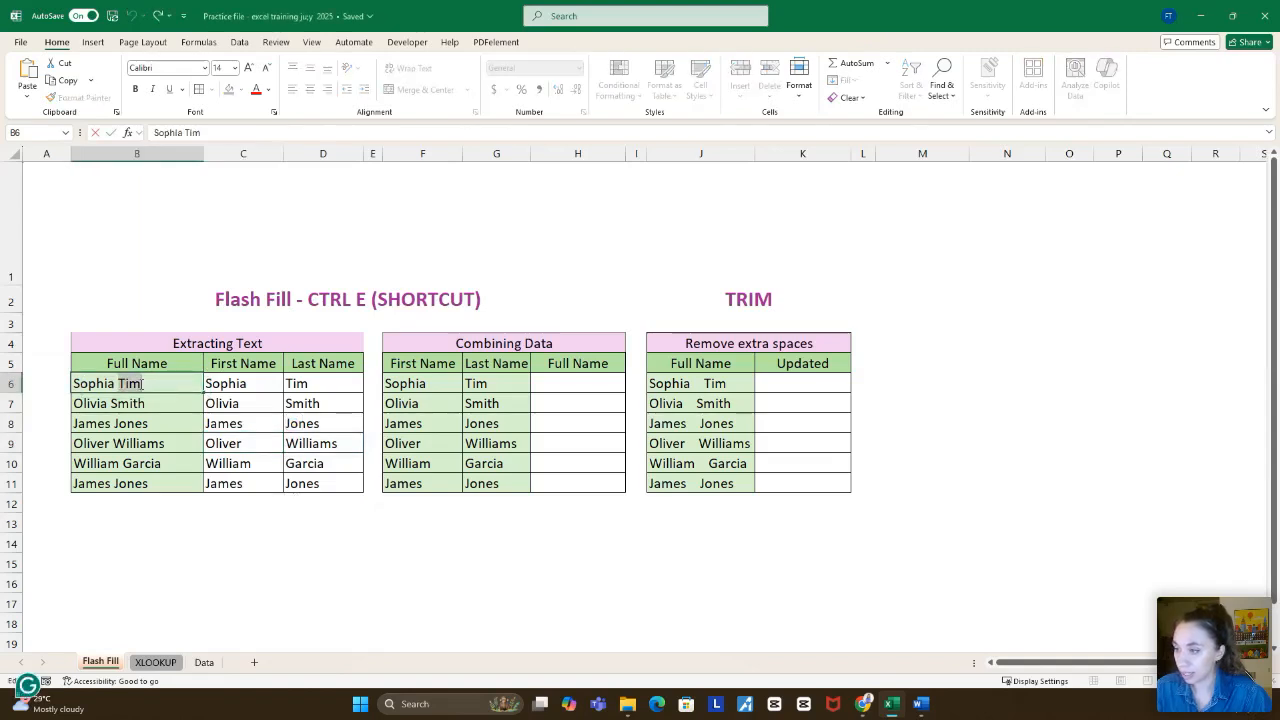
type("Kish")
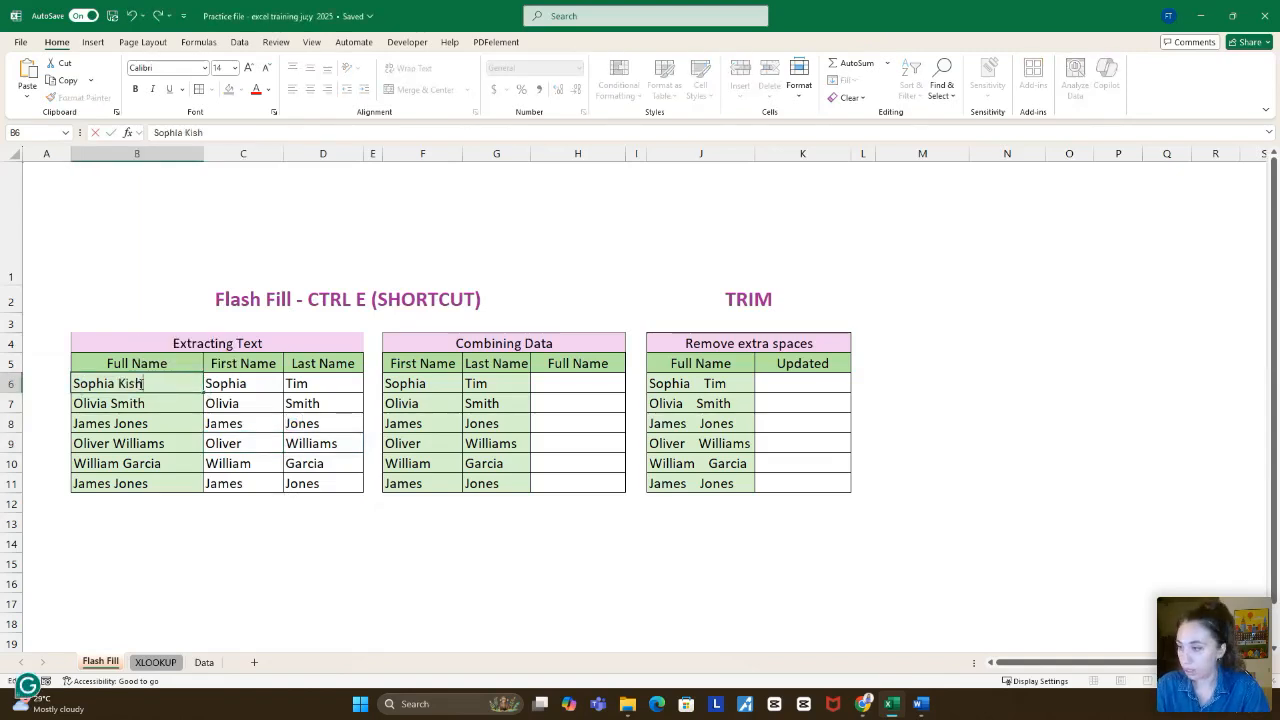
key("Return")
left_click(306, 380)
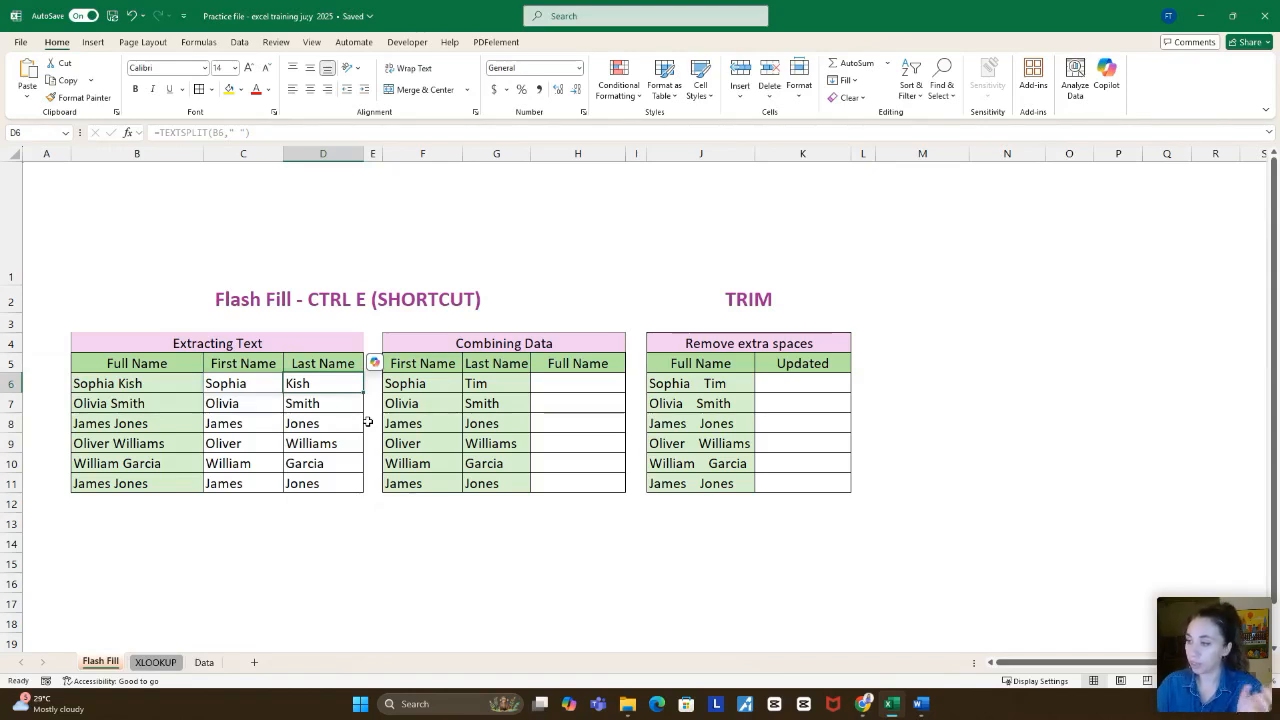
left_click_drag(199, 382, 164, 482)
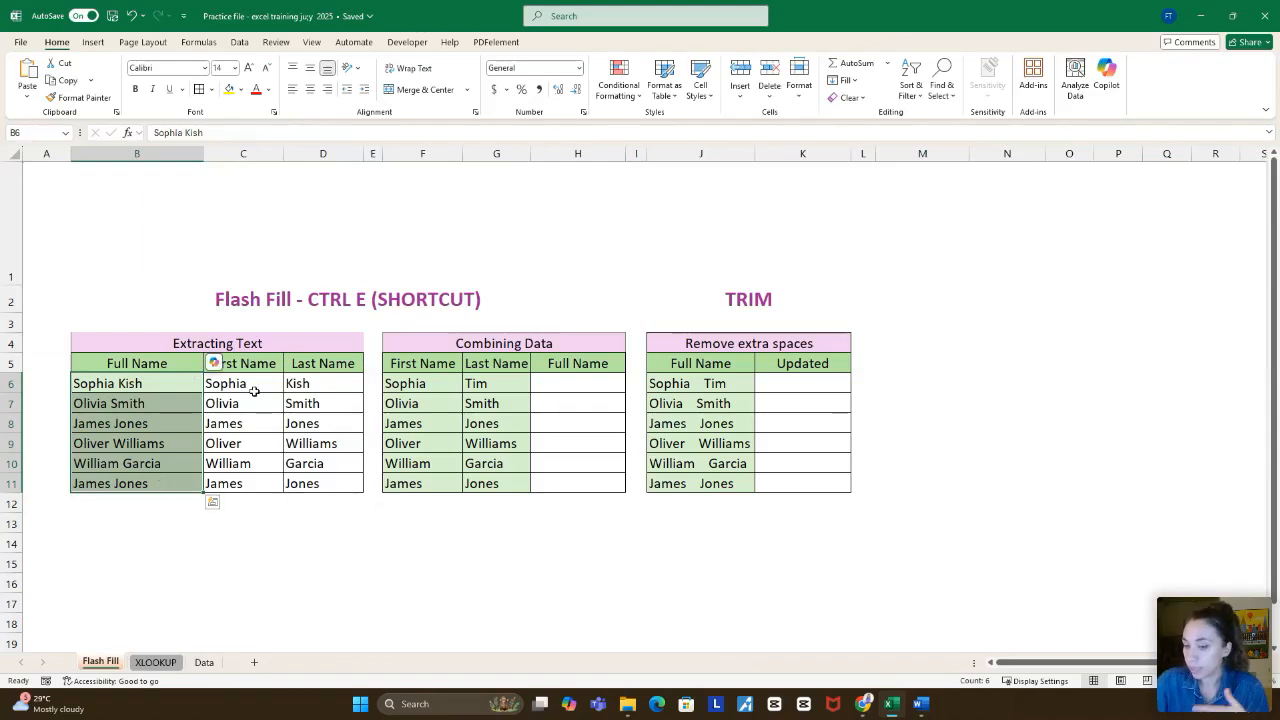
left_click(314, 402)
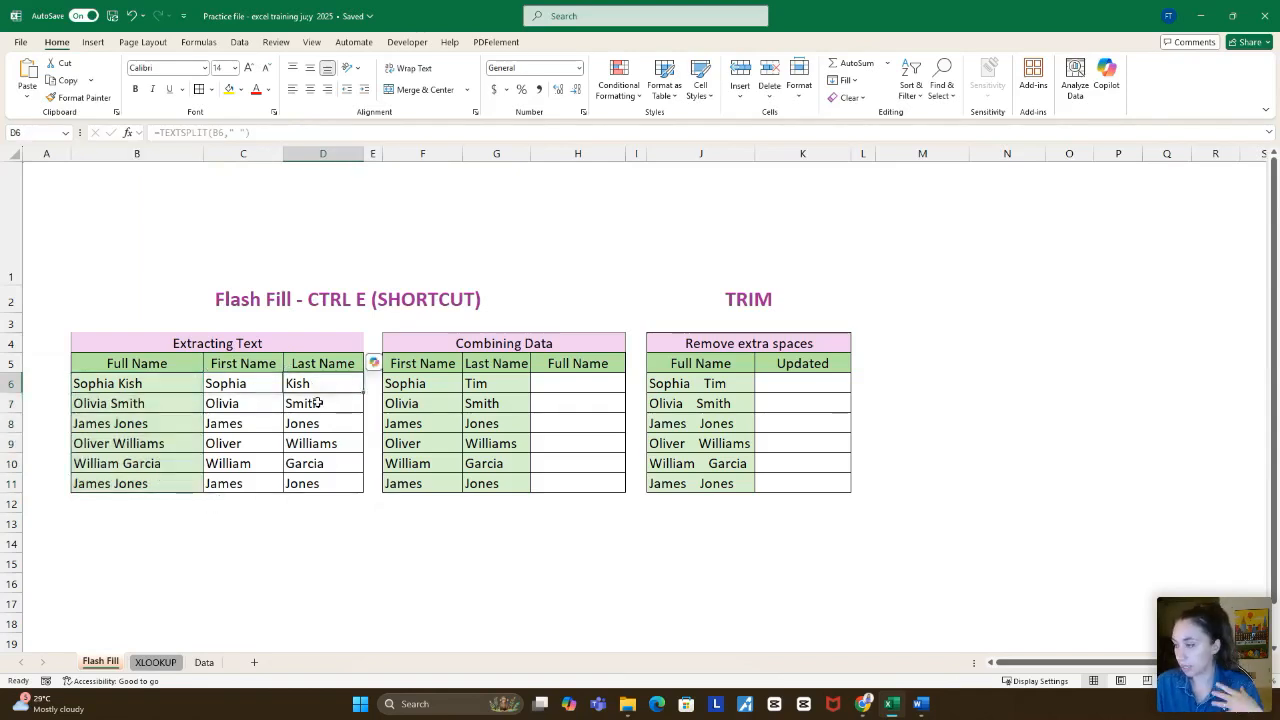
Step: Enter the first person's full name in H6 and Flash Fill the rest of the Combining Data table's Full Name column
left_click(584, 388)
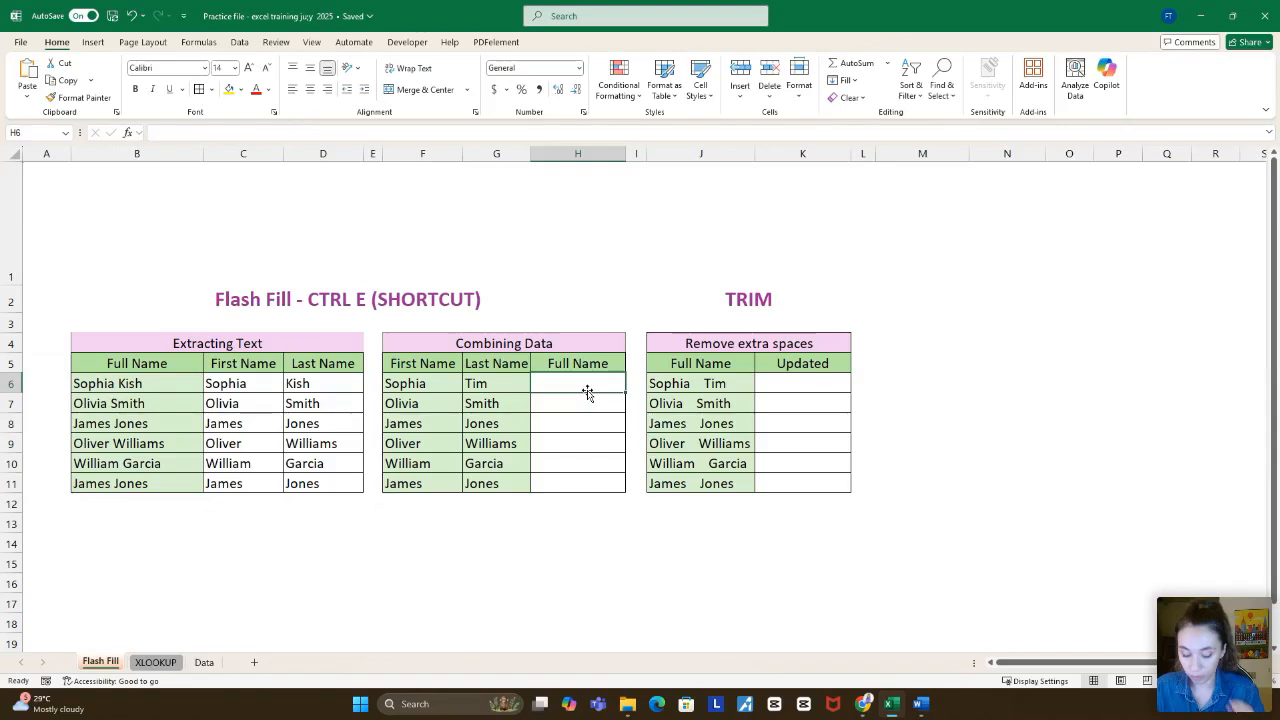
type("Sop")
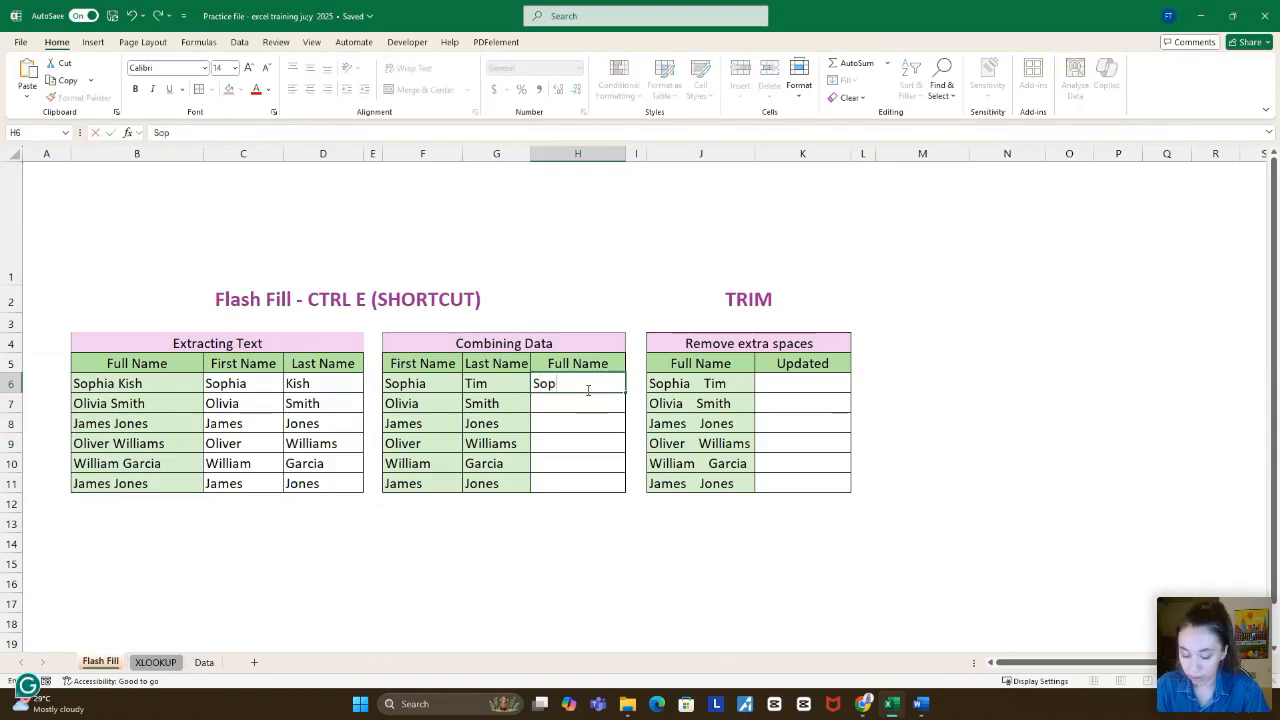
type("hia T")
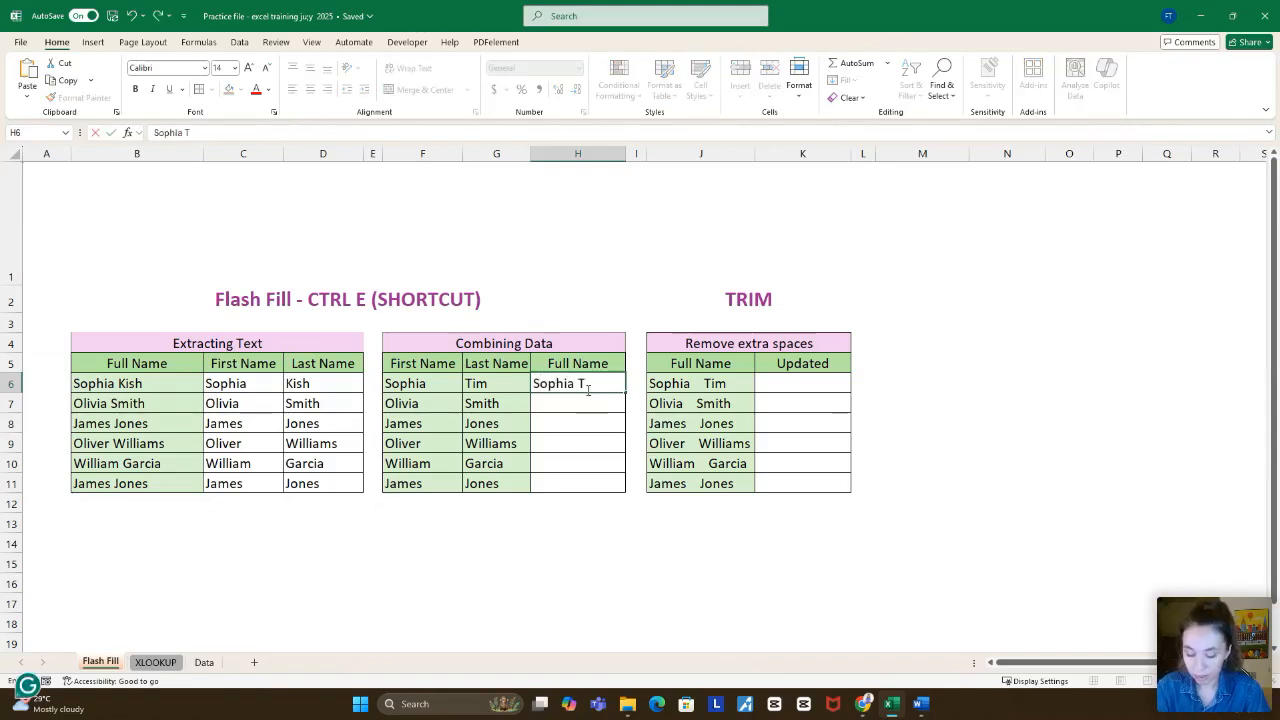
type("im")
key("Return")
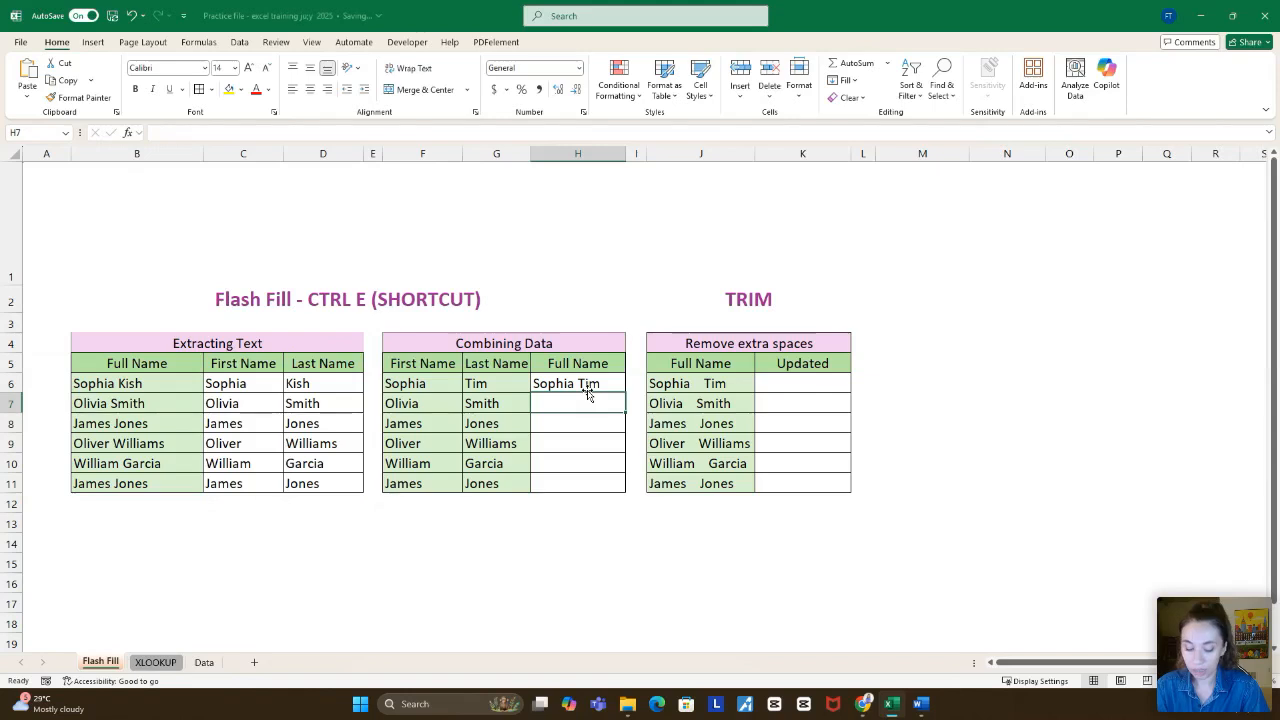
key("ctrl+e")
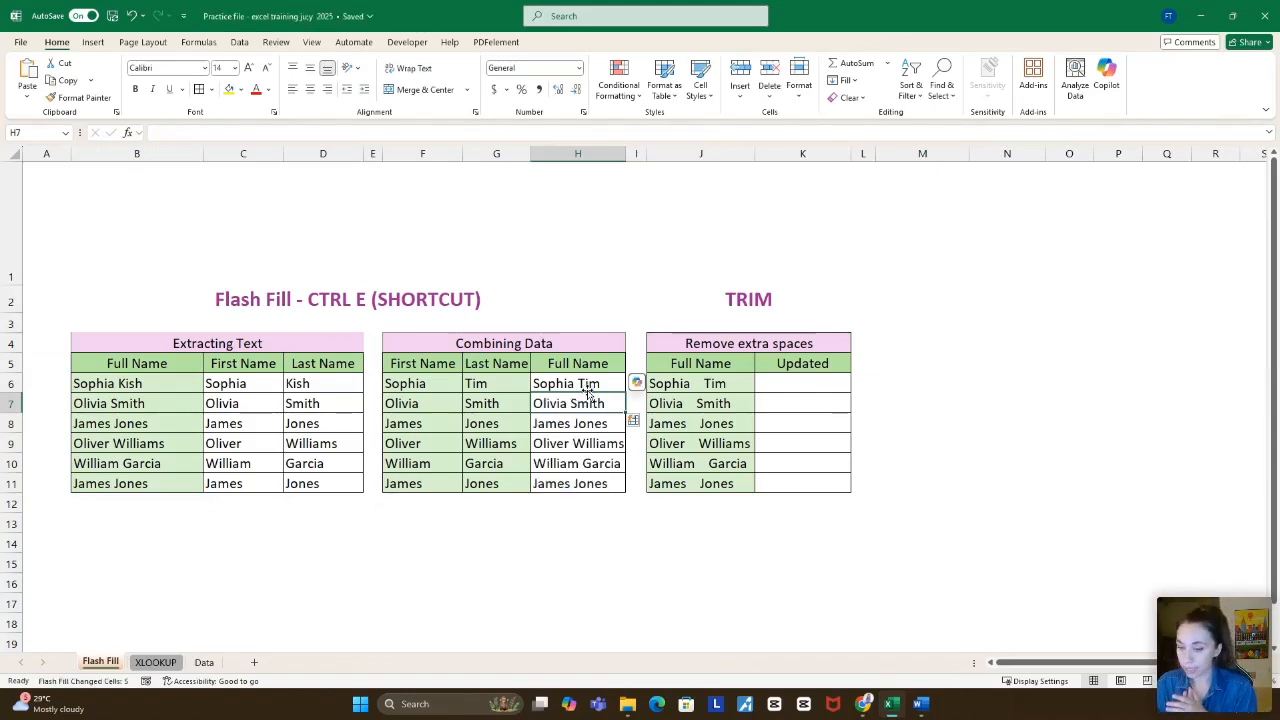
left_click(588, 383)
left_click(585, 403)
left_click(585, 421)
left_click(585, 443)
left_click(585, 461)
left_click(583, 443)
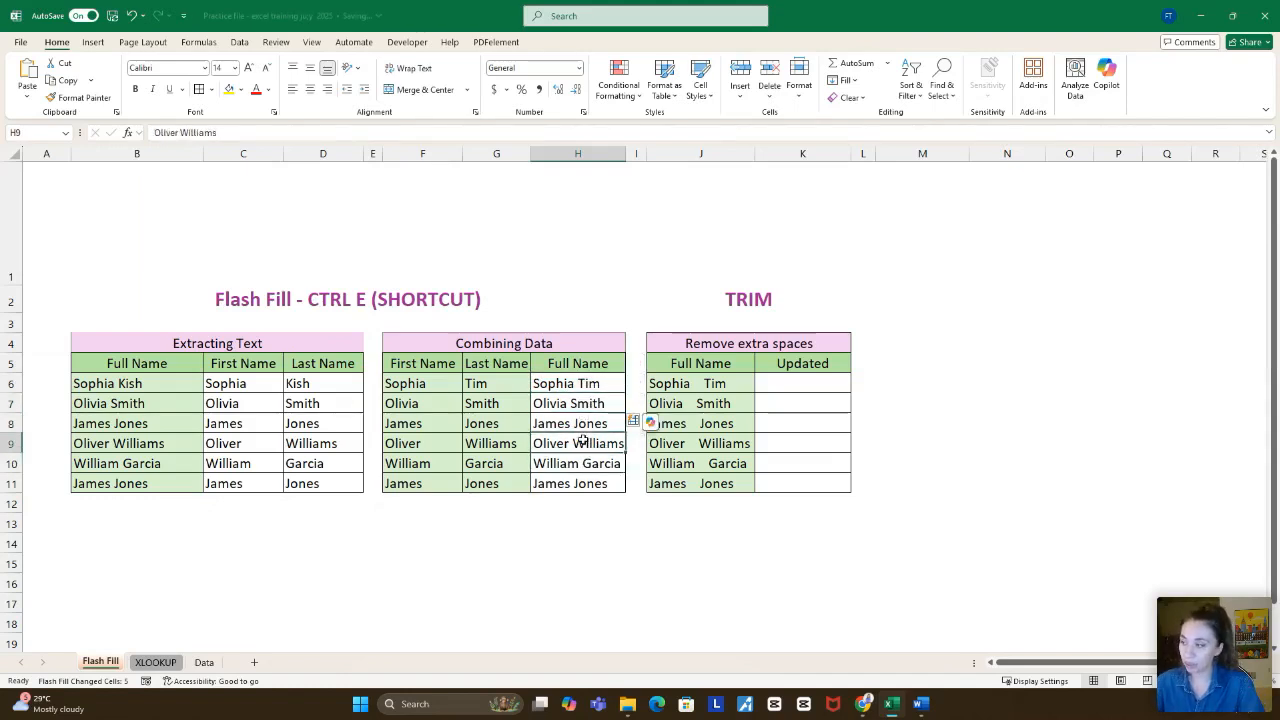
Step: Clear the Flash Filled entries H6:H11 from the Combining Data table's Full Name column
left_click(420, 403)
left_click(567, 385)
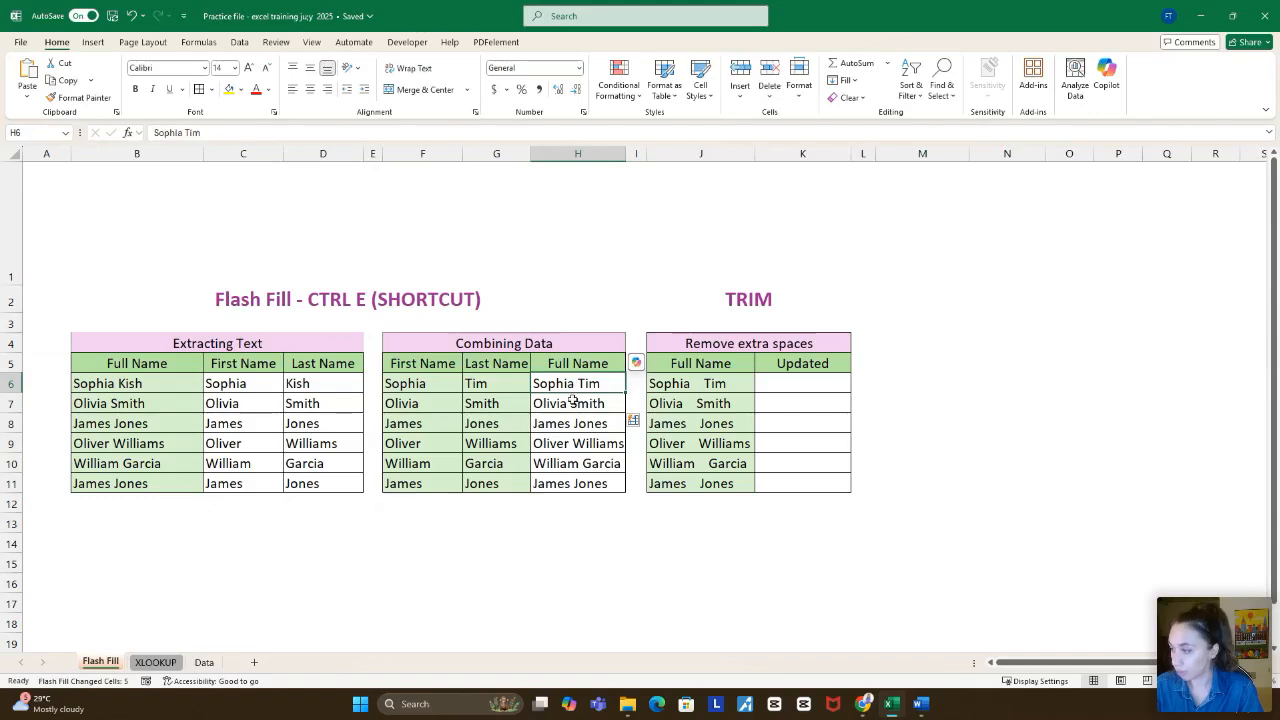
left_click_drag(567, 385, 573, 480)
key("Delete")
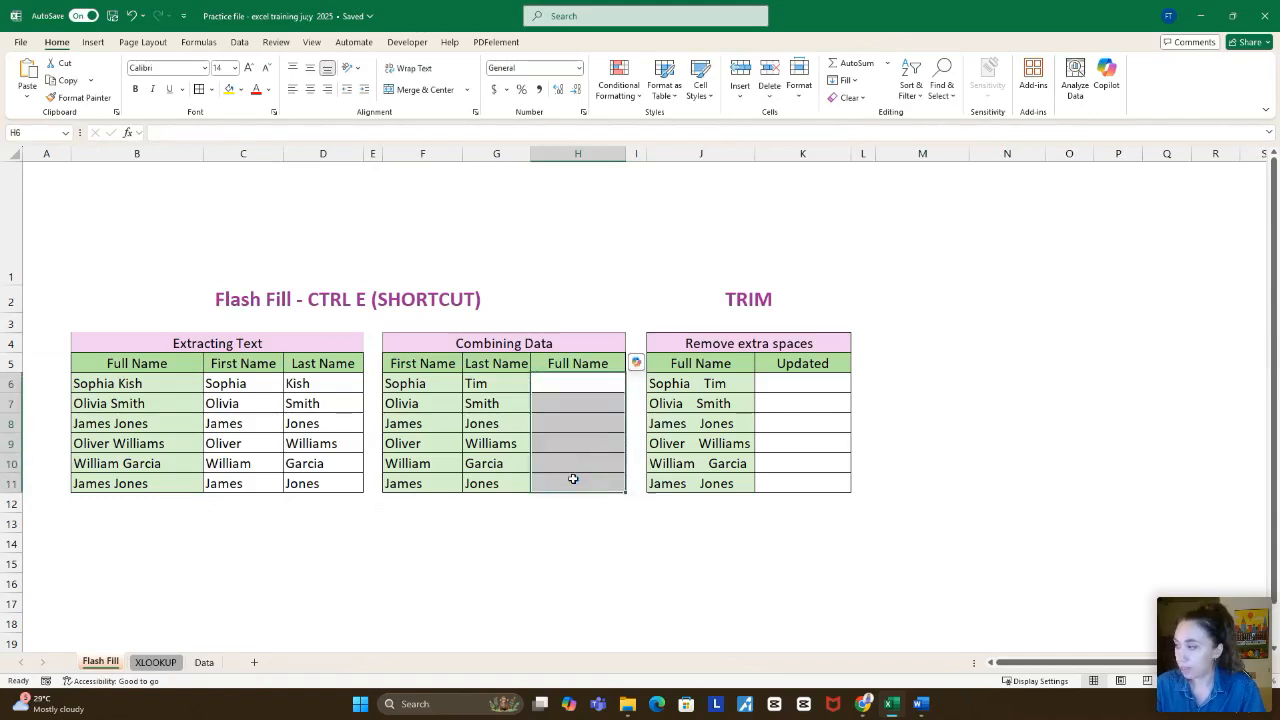
Step: Enter the formula =TEXTJOIN(" ",TRUE,F6,G6) in H6 to combine the first and last name with a space
double_click(585, 383)
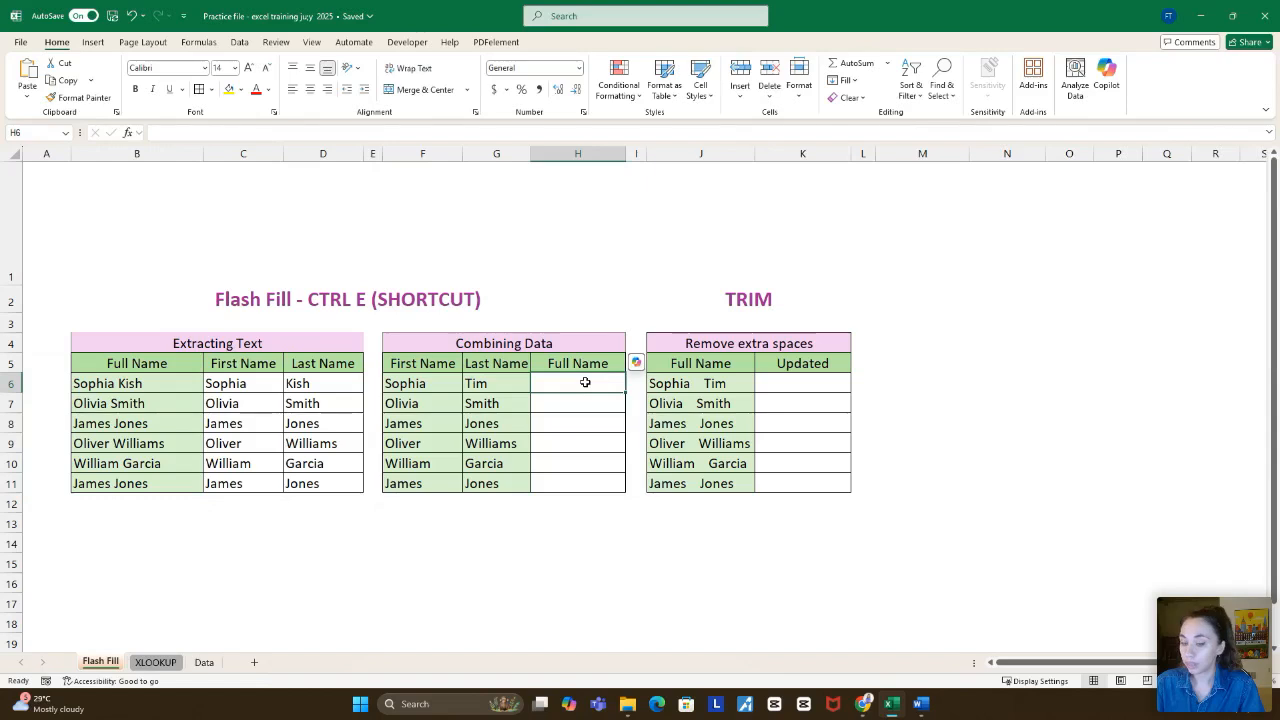
type("=y")
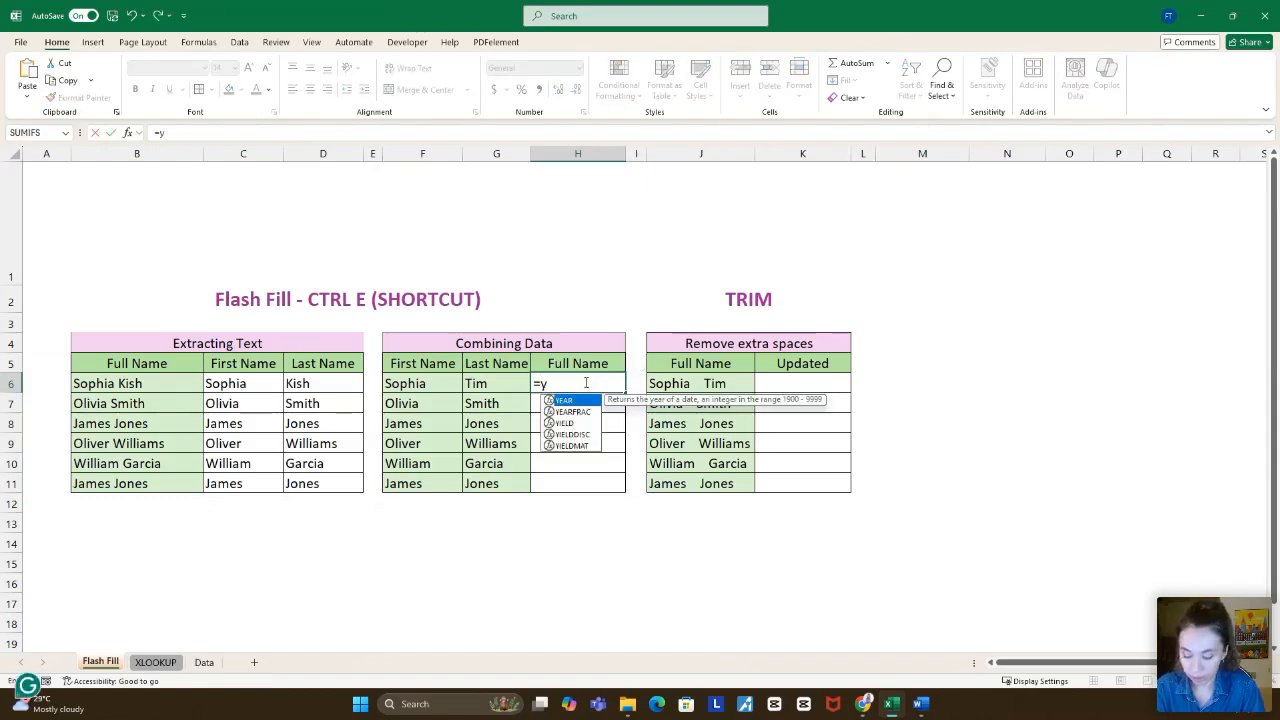
key("BackSpace")
type("t")
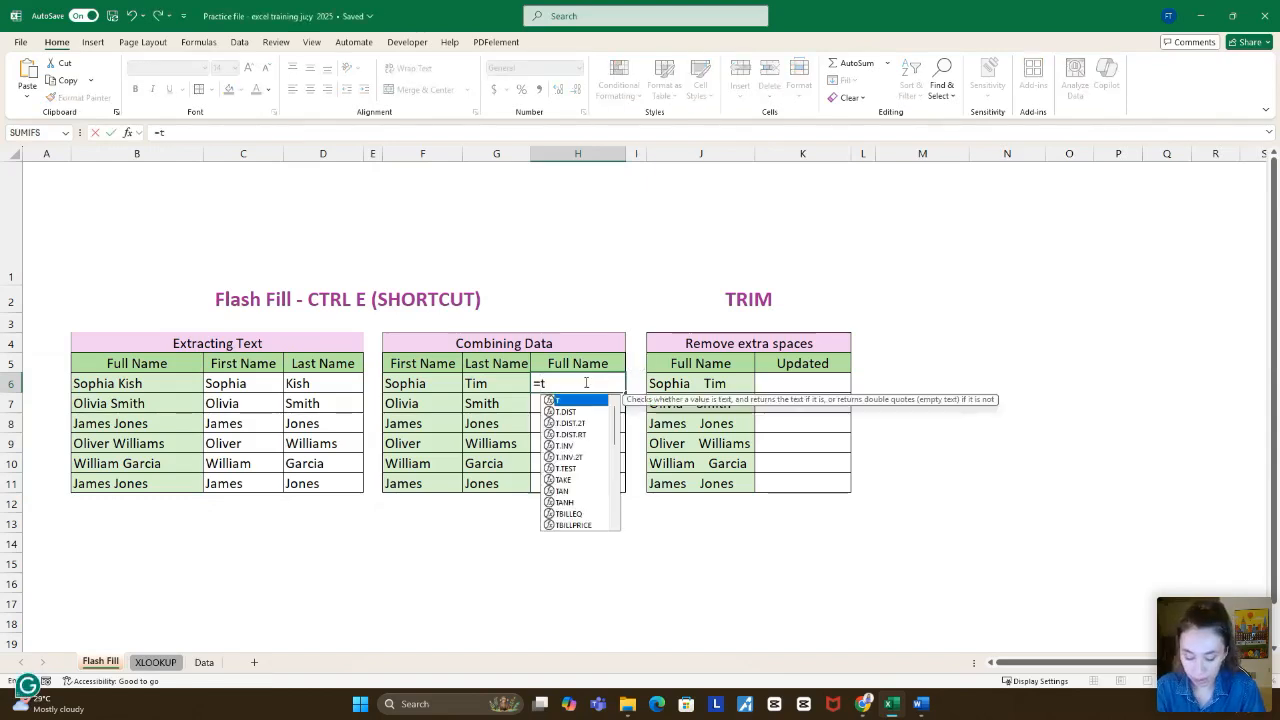
type("extj")
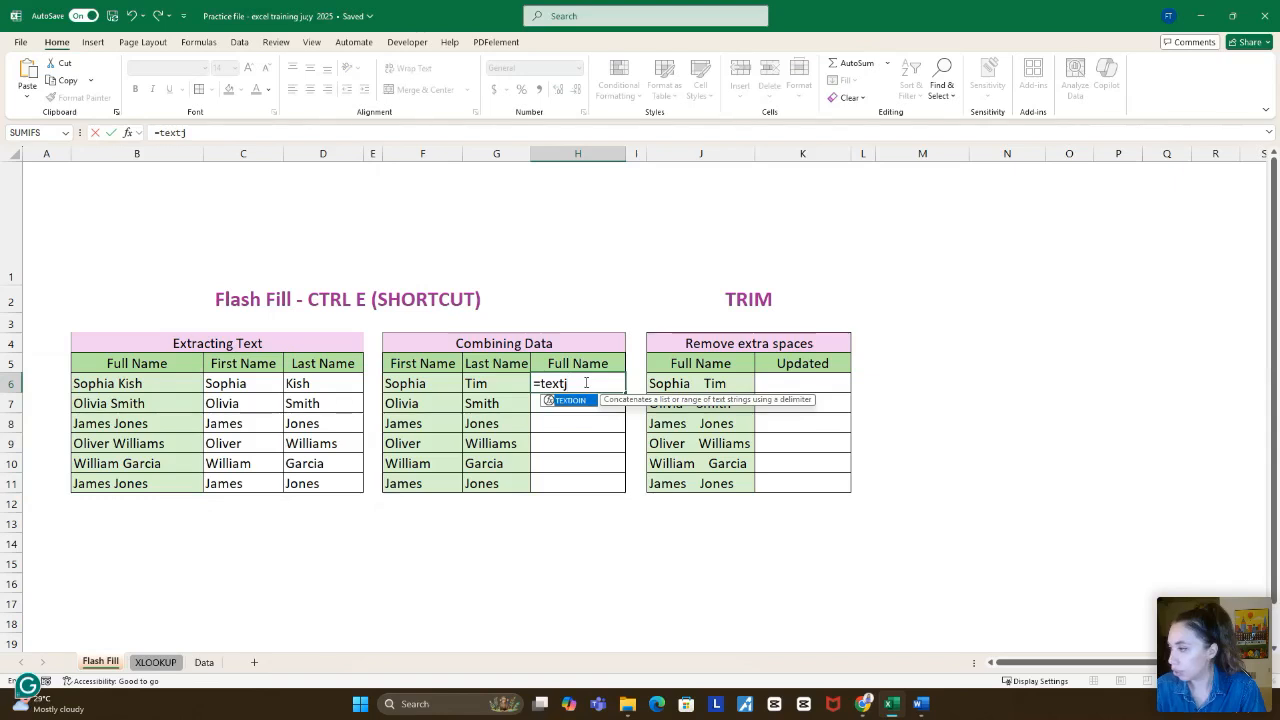
double_click(588, 401)
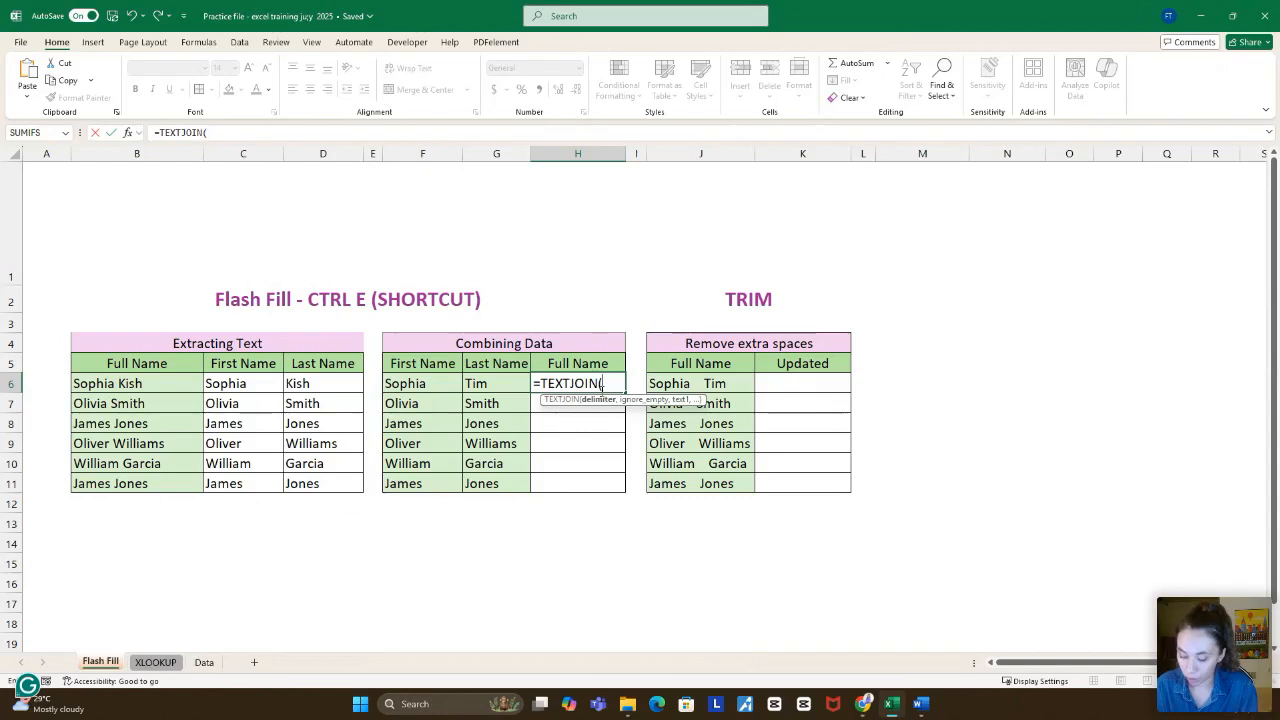
type("\" \"")
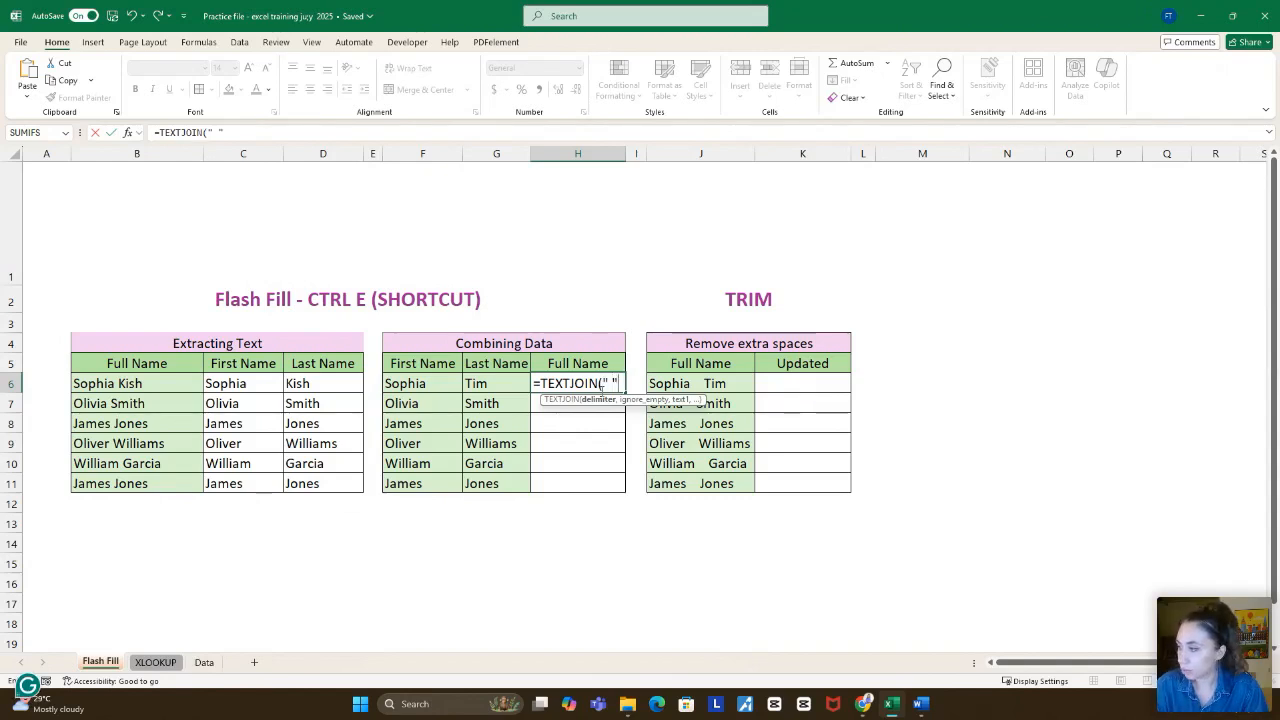
type(",")
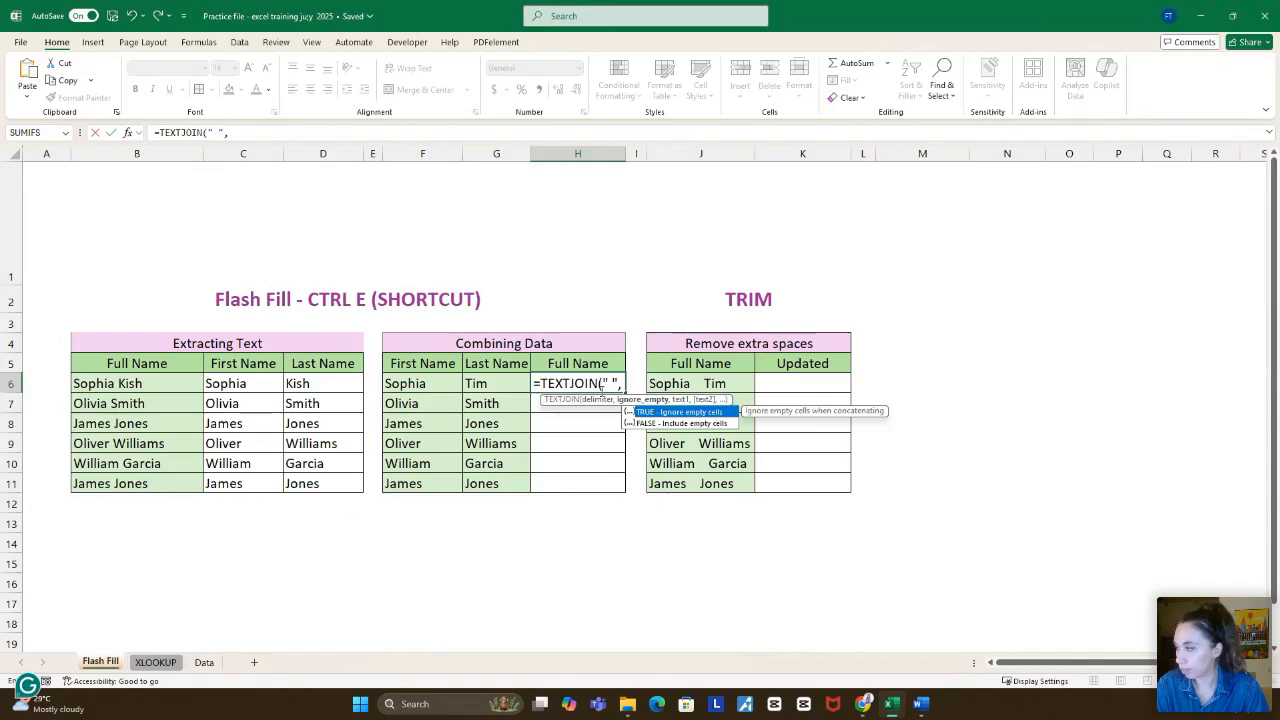
double_click(638, 412)
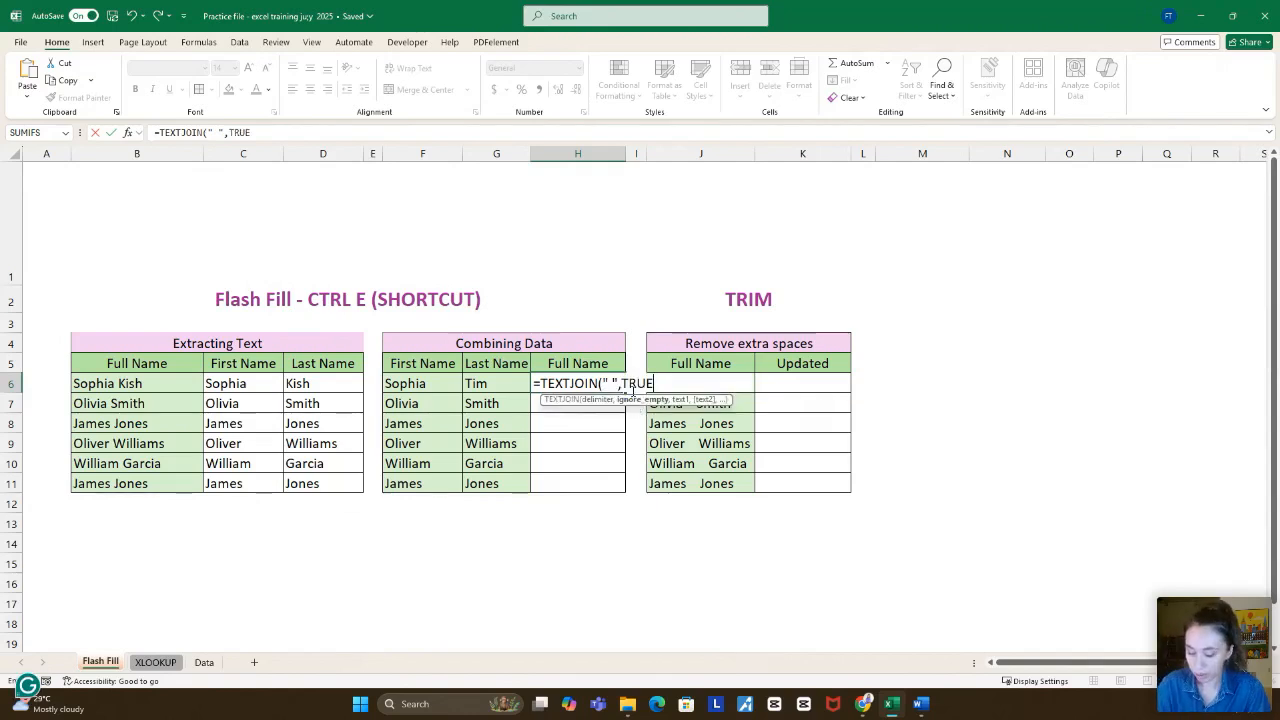
type(",")
left_click(437, 385)
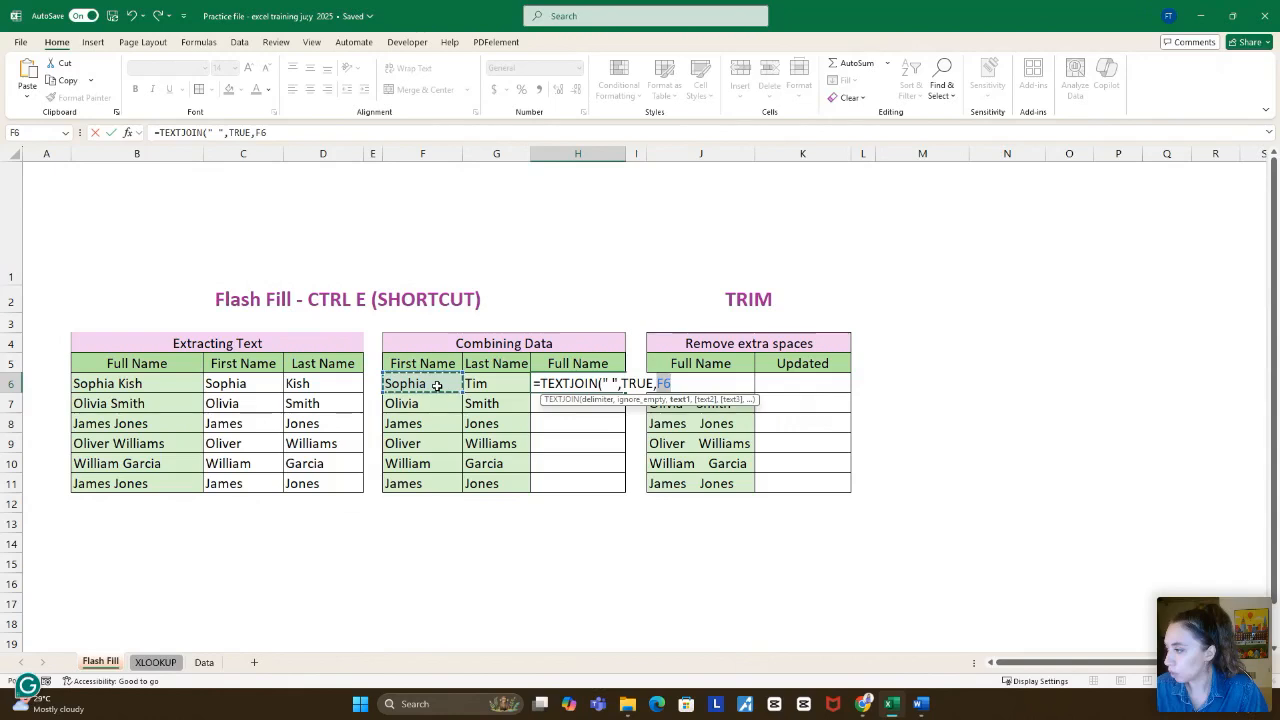
type(",")
left_click(478, 384)
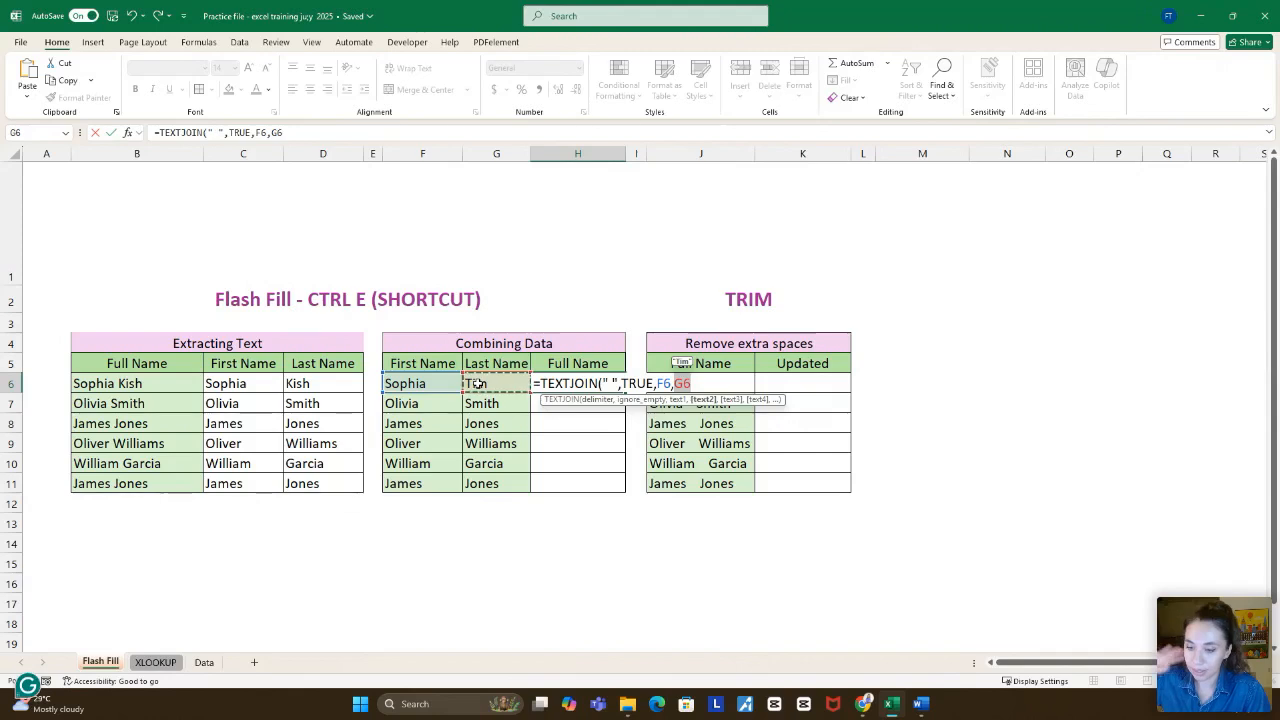
type(")")
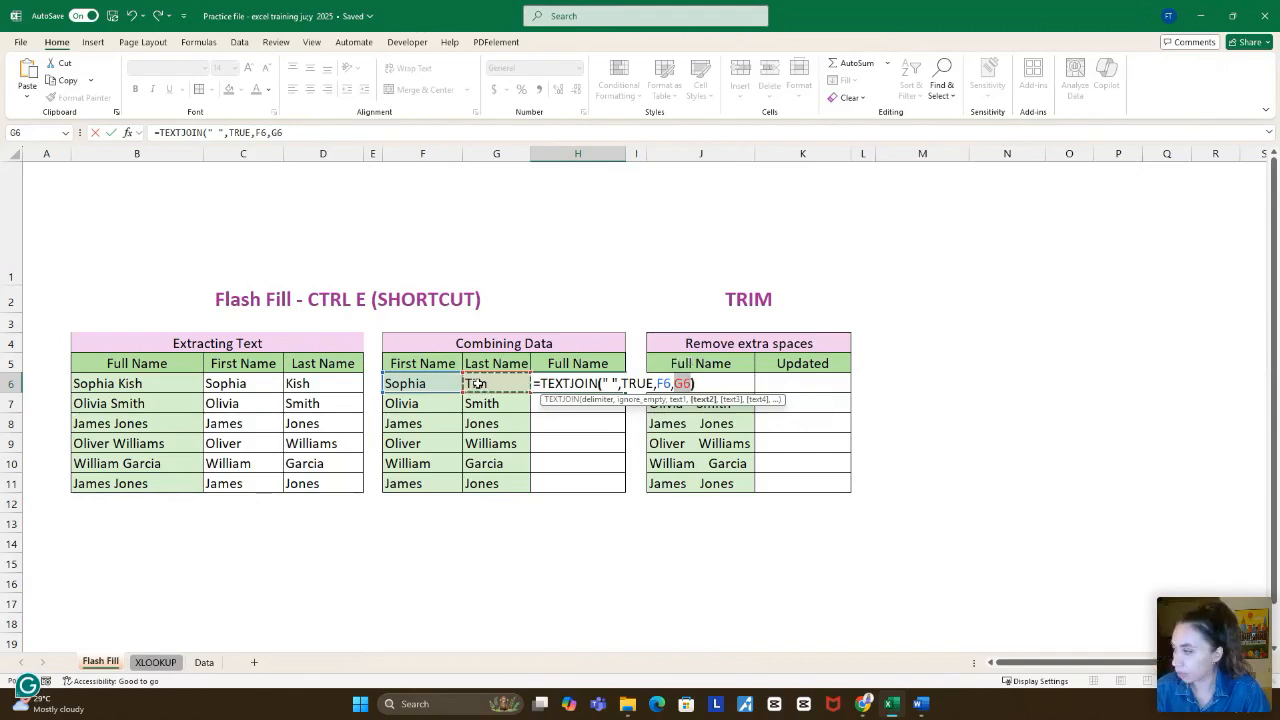
key("Return")
Step: Fill the TEXTJOIN formula from H6 down to H11 and check the formula in H10
left_click(577, 384)
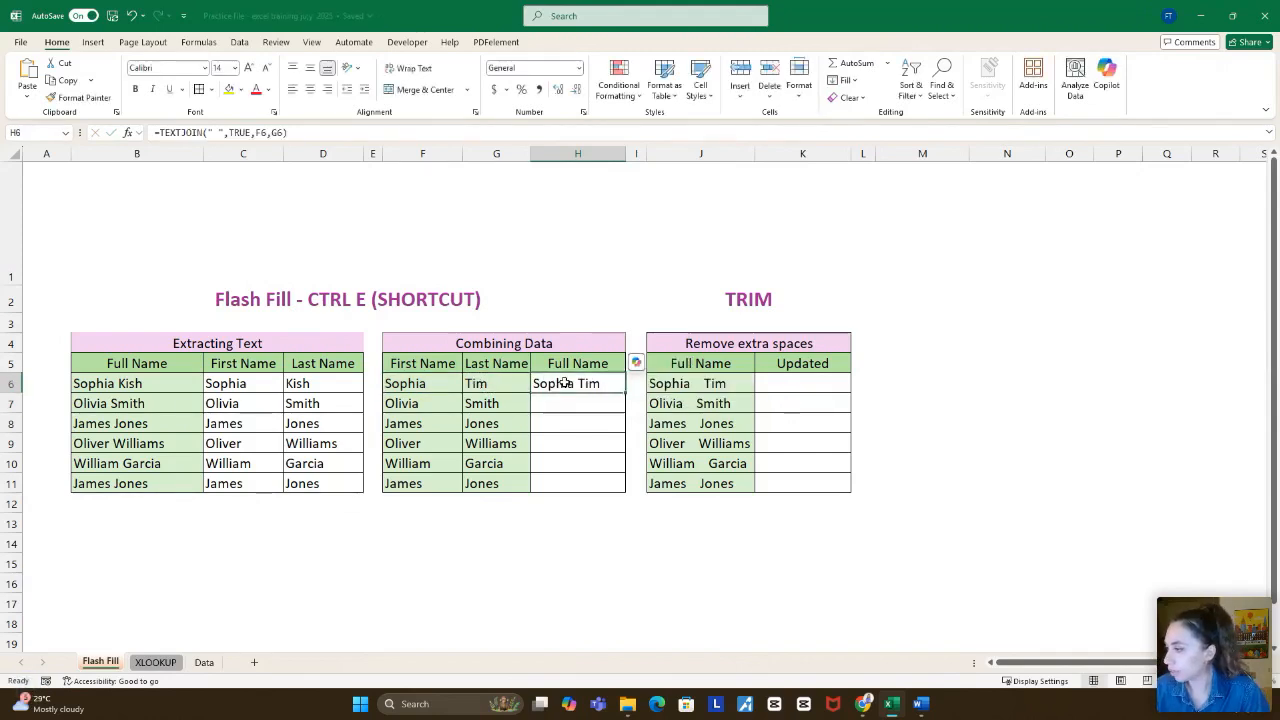
left_click_drag(625, 393, 625, 492)
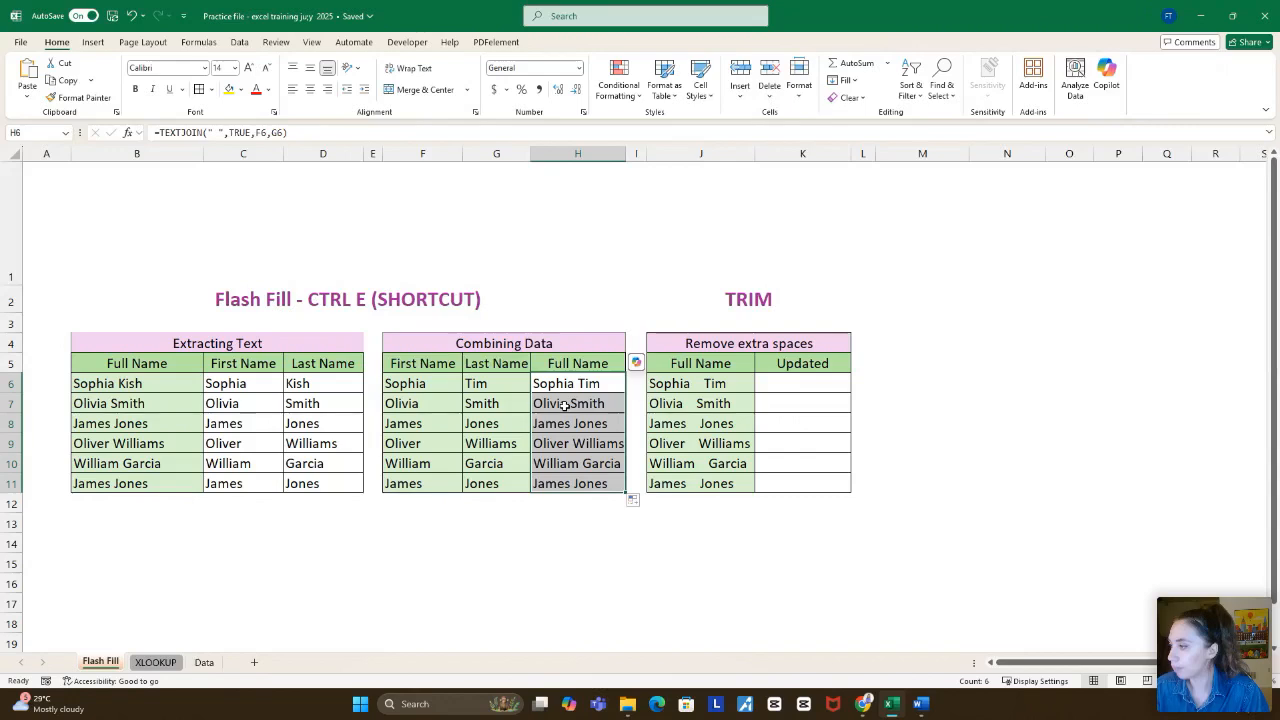
left_click(557, 456)
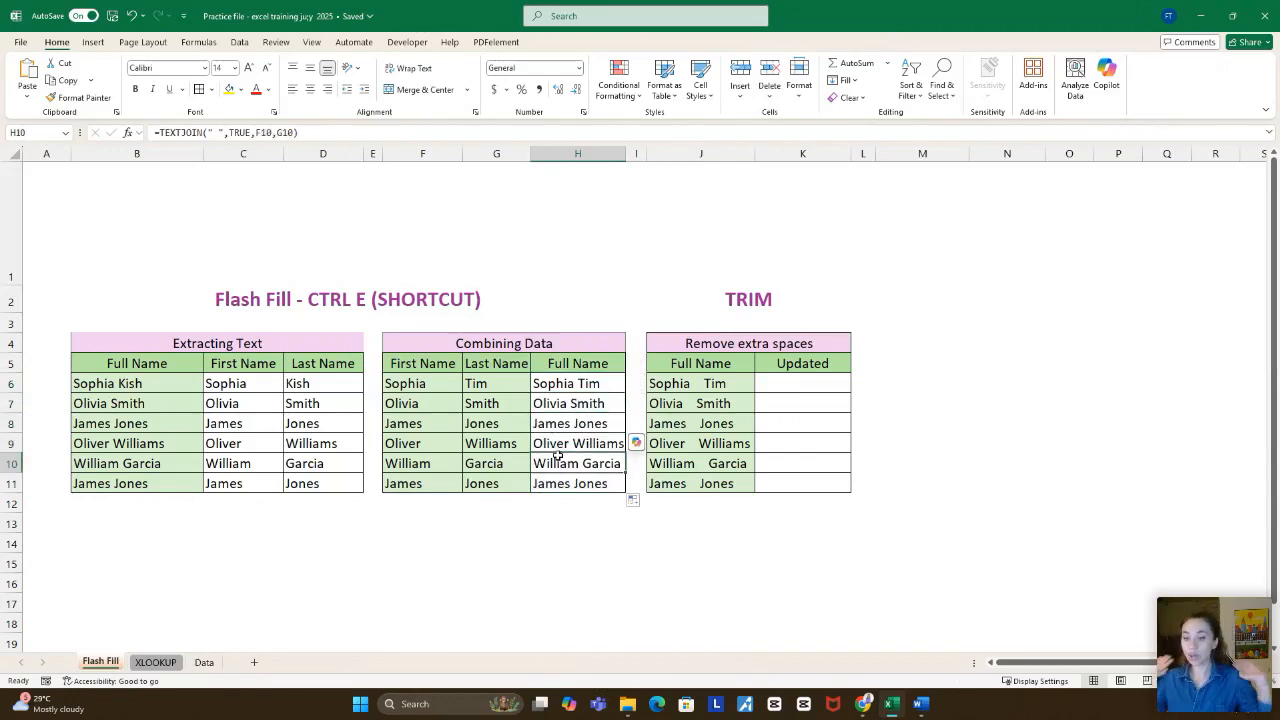
Step: Replace the last name in G6 of the Combining Data table and check the combined name in H6
left_click(476, 384)
type("Kish")
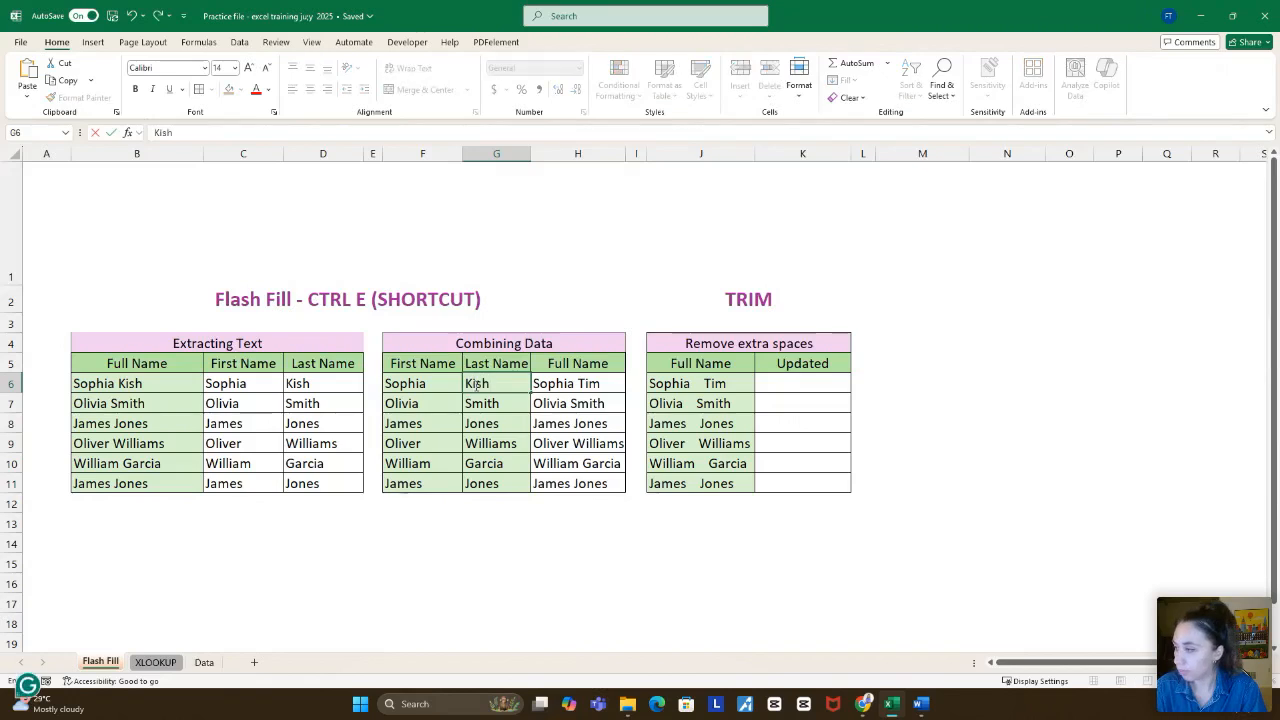
key("Return")
left_click(577, 384)
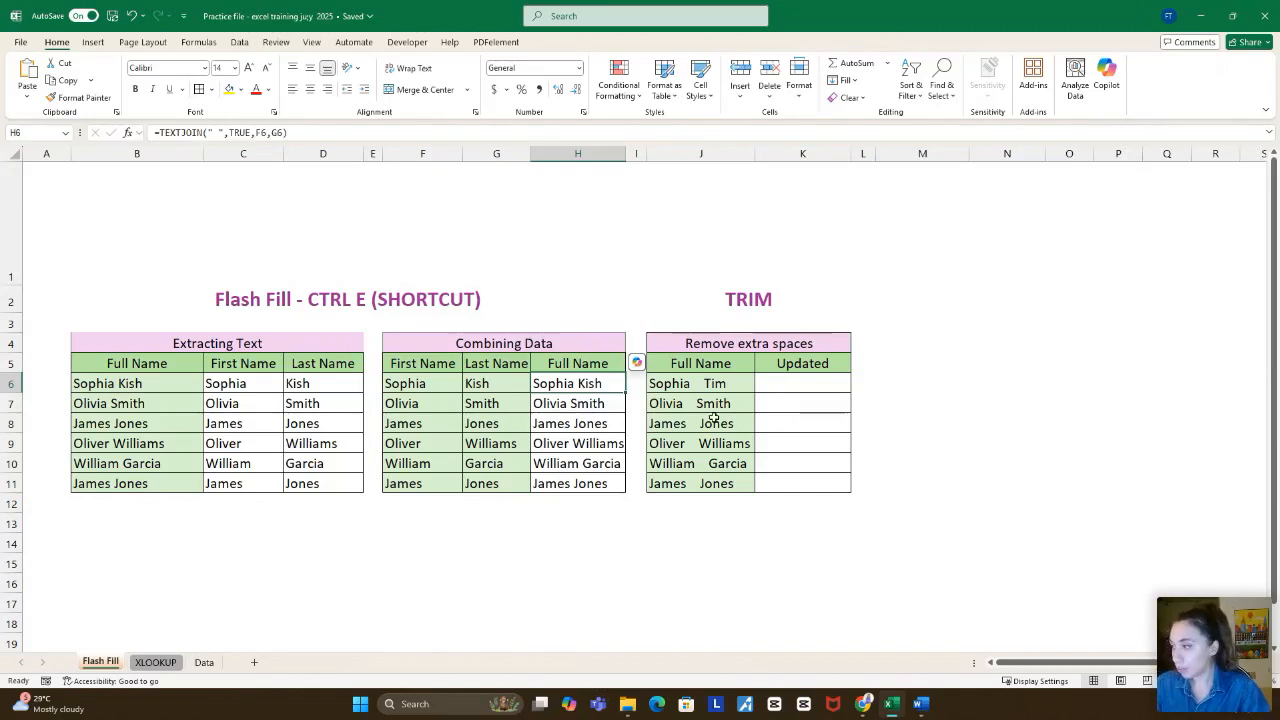
Step: Enter the formula =TRIM(J6) in K6 to remove the extra spaces from the full name
left_click(843, 386)
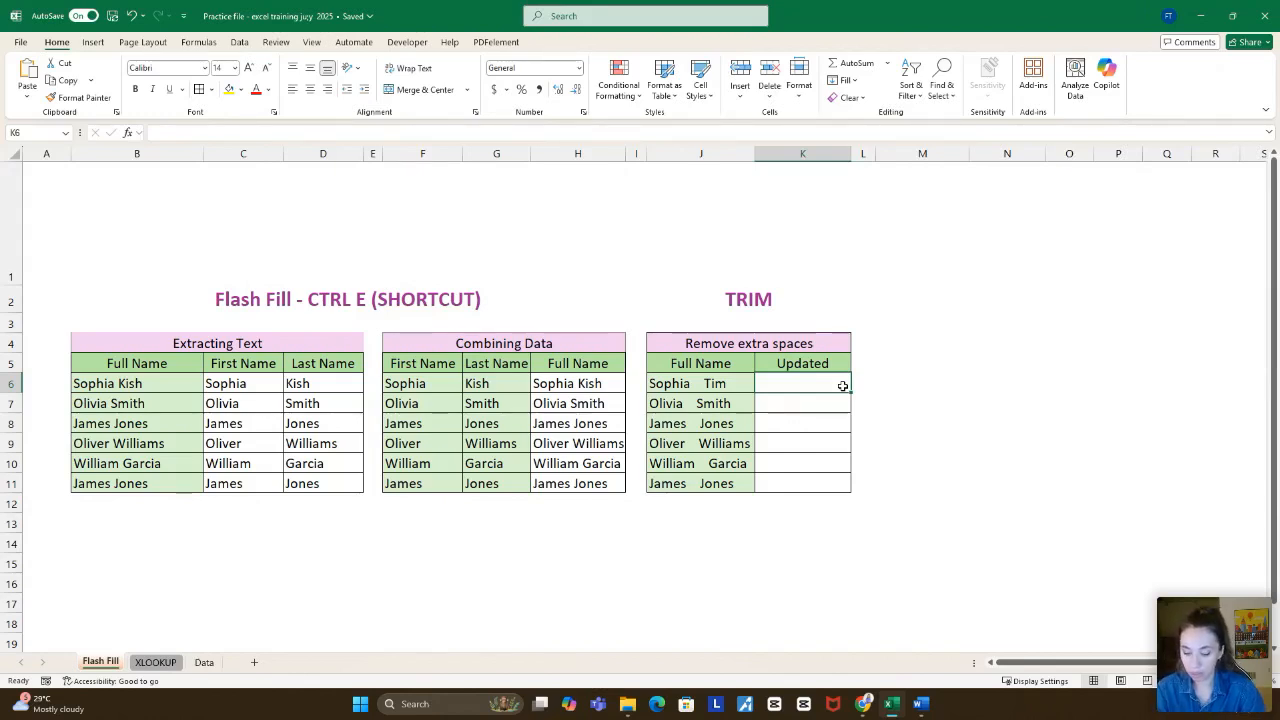
type("=trim(")
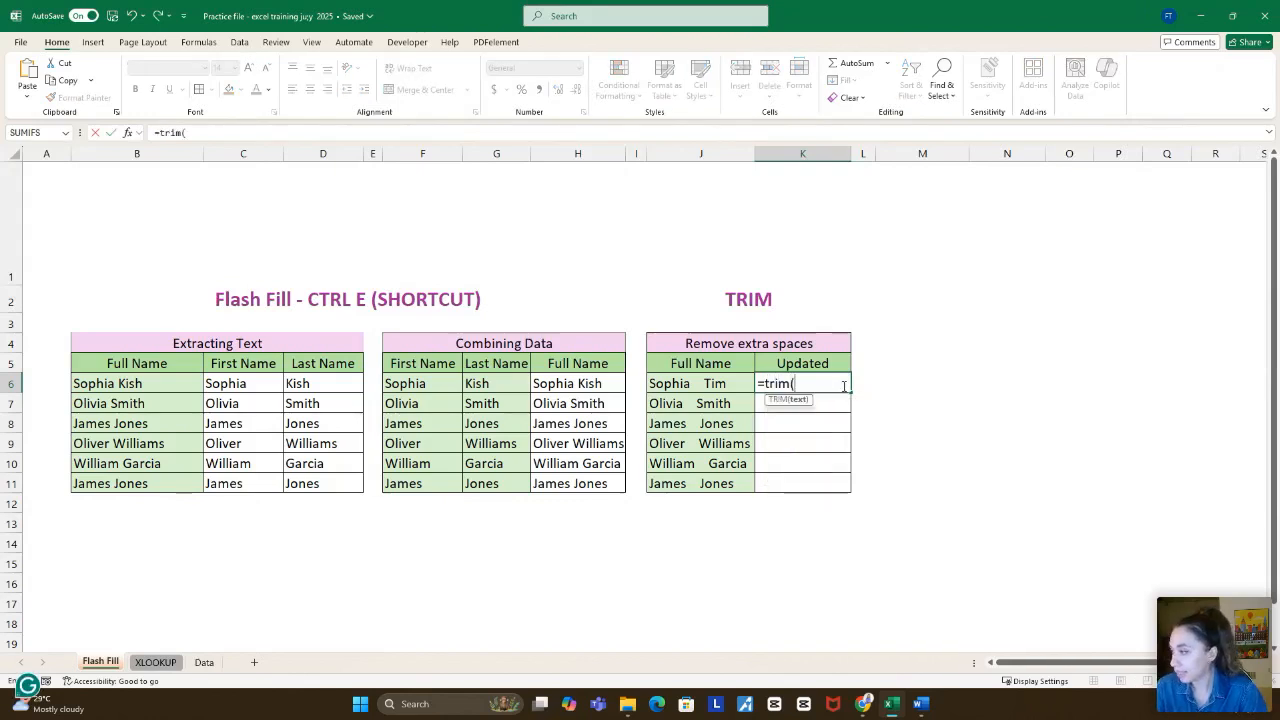
left_click(716, 383)
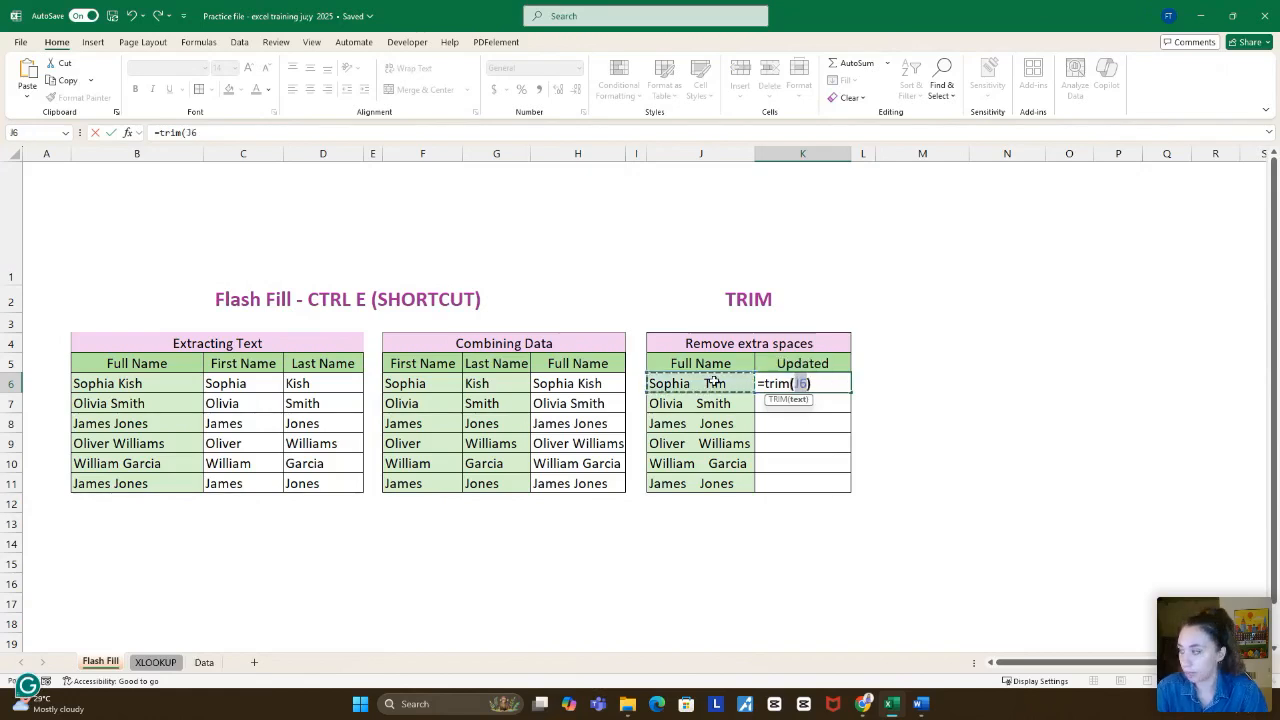
key("ctrl+Return")
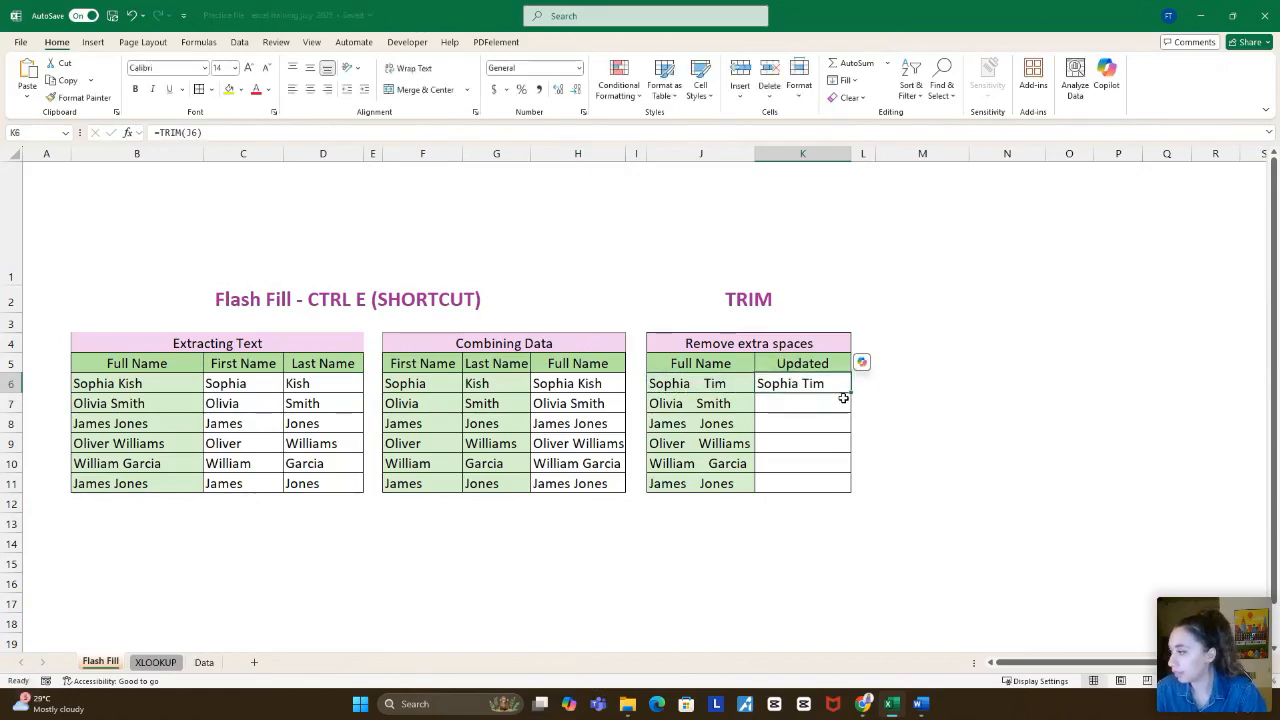
Step: Fill the TRIM formula from K6 down to K11 and compare the original names with the trimmed ones
left_click_drag(850, 393, 810, 481)
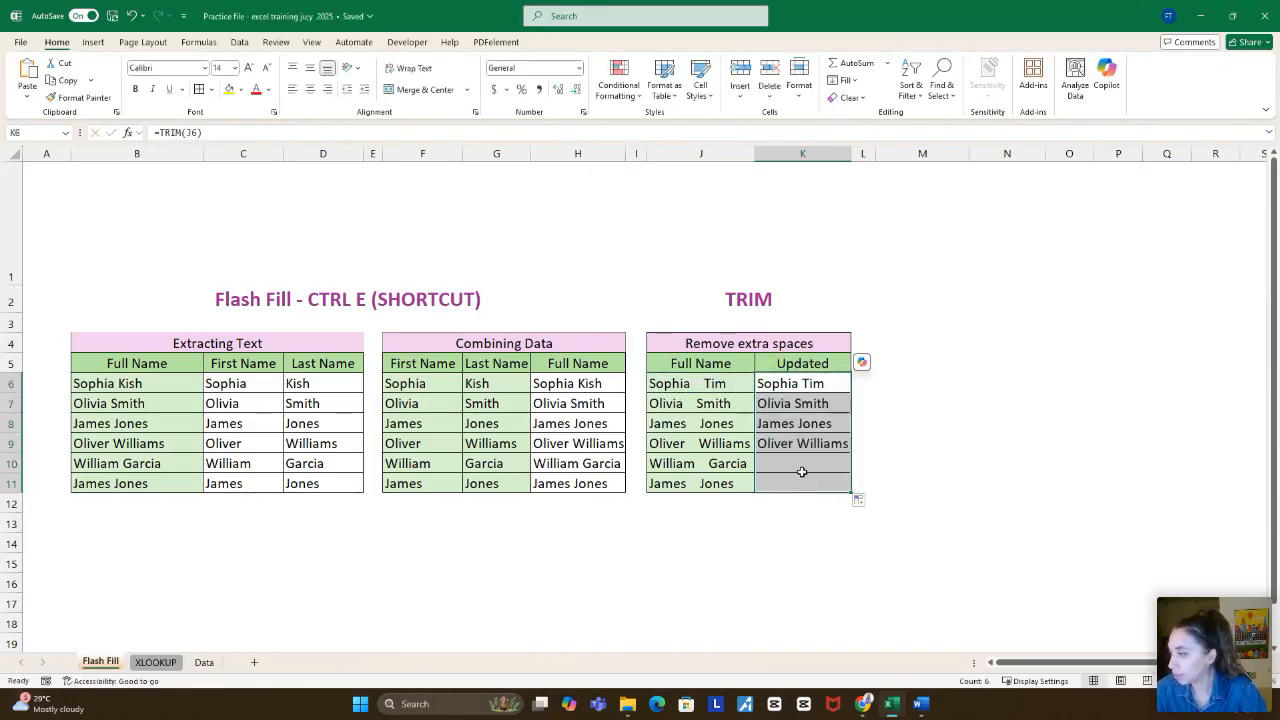
left_click(714, 385)
left_click(714, 404)
left_click(714, 424)
left_click(714, 444)
left_click(714, 463)
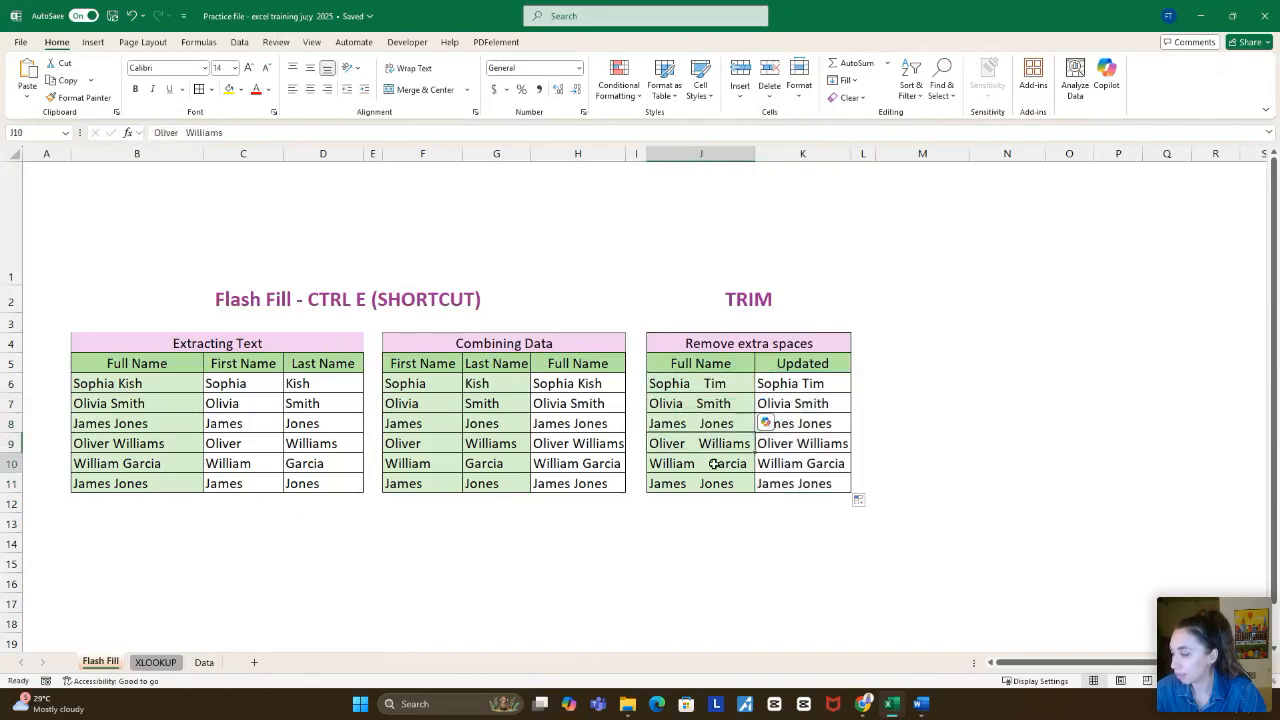
left_click(790, 463)
left_click(785, 484)
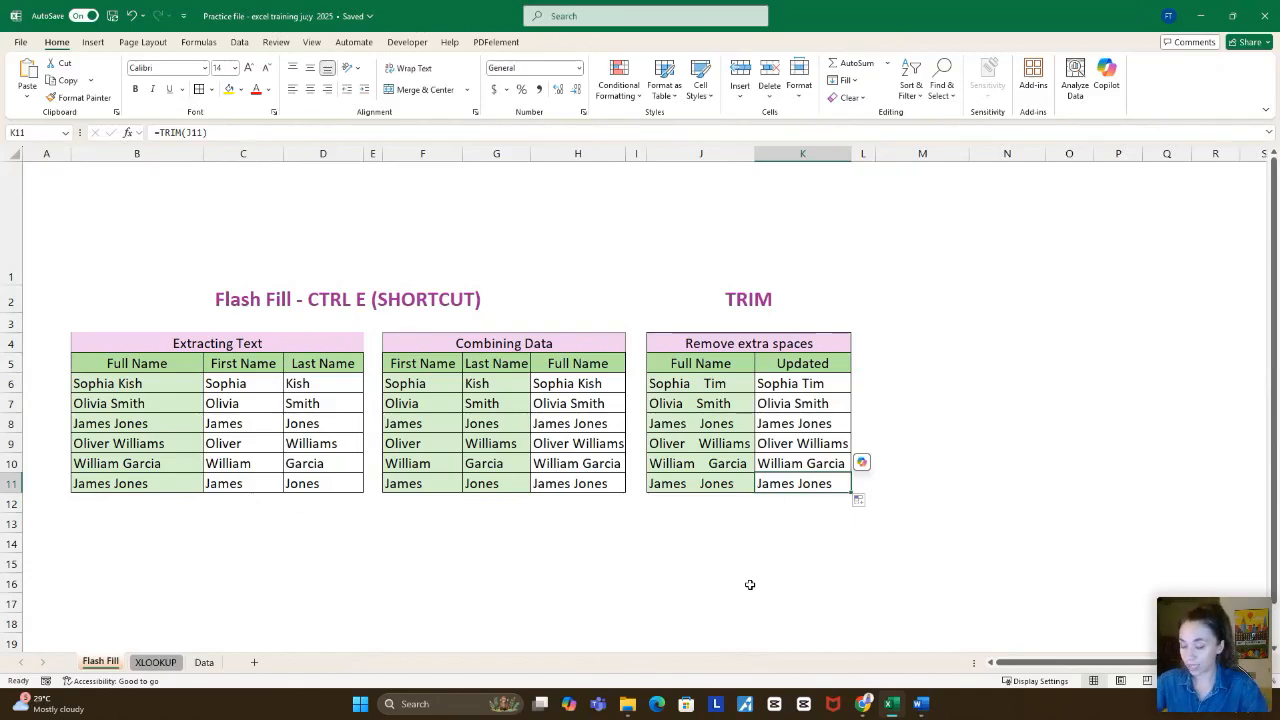
Step: Switch to the XLOOKUP sheet and compare product ID 101-1 in the Sales Data table with its entry in the CATALOG table
left_click(121, 546)
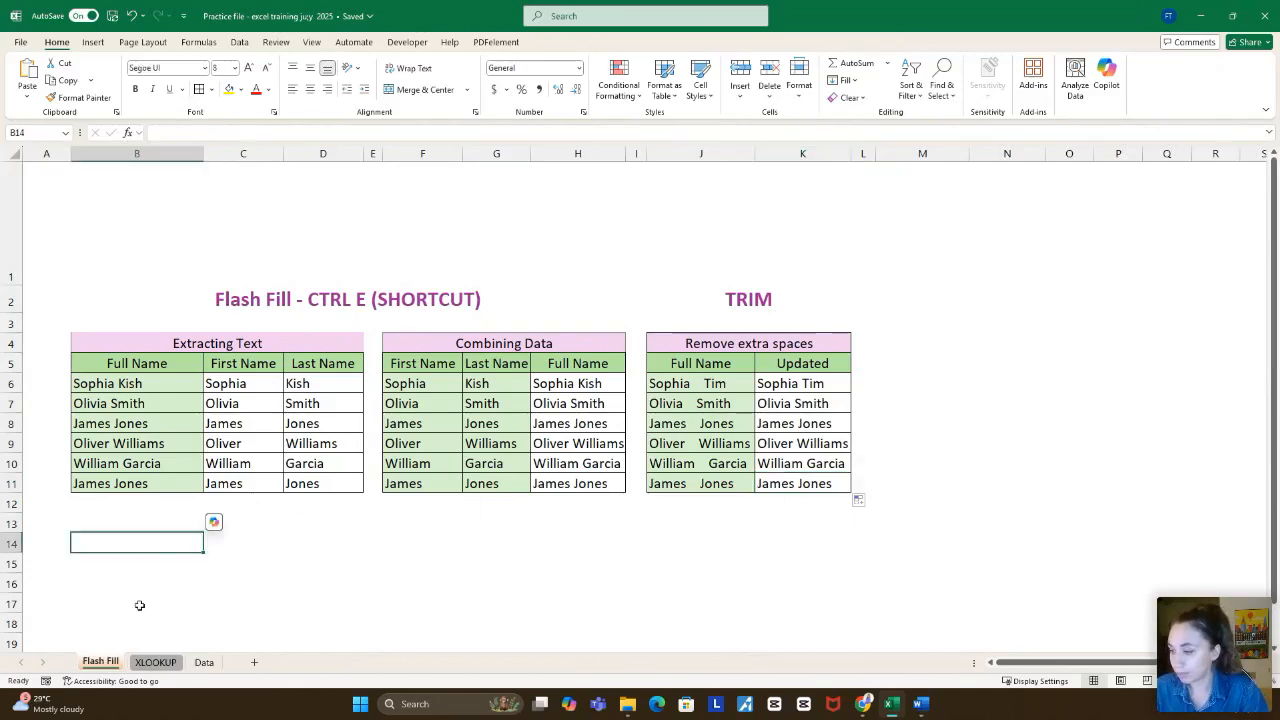
left_click(156, 662)
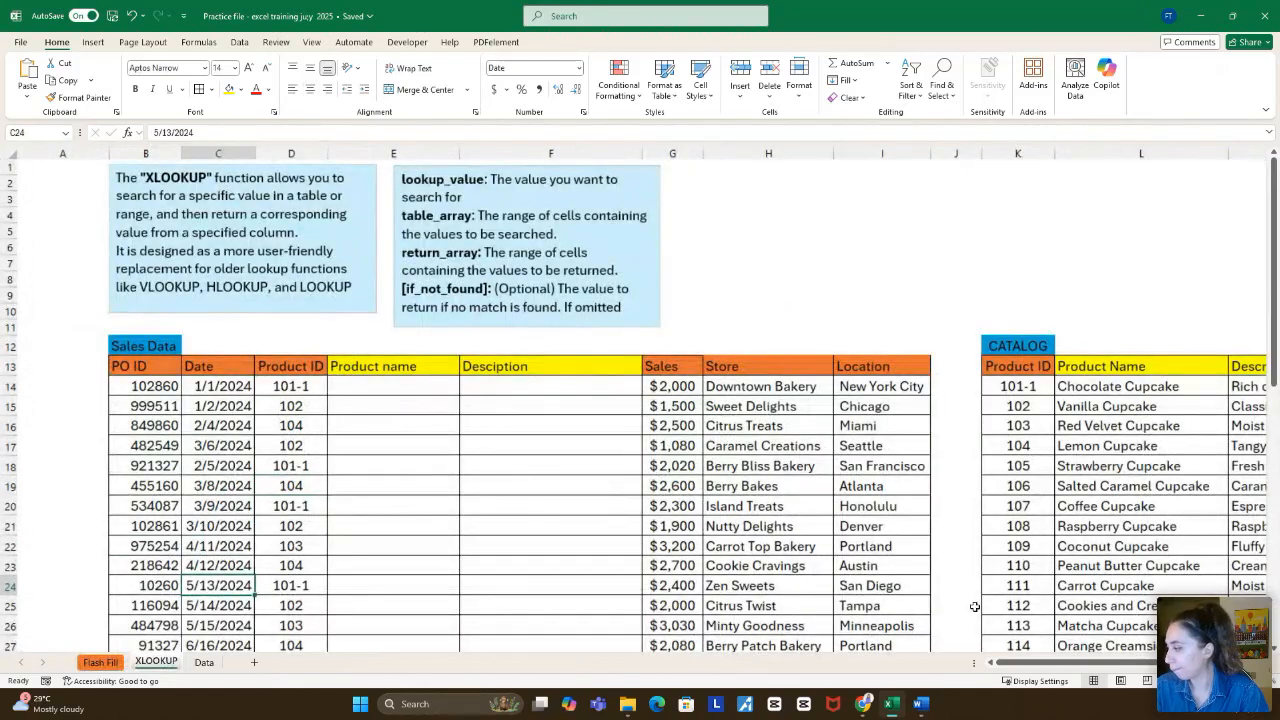
scroll(613, 434, "down", 2)
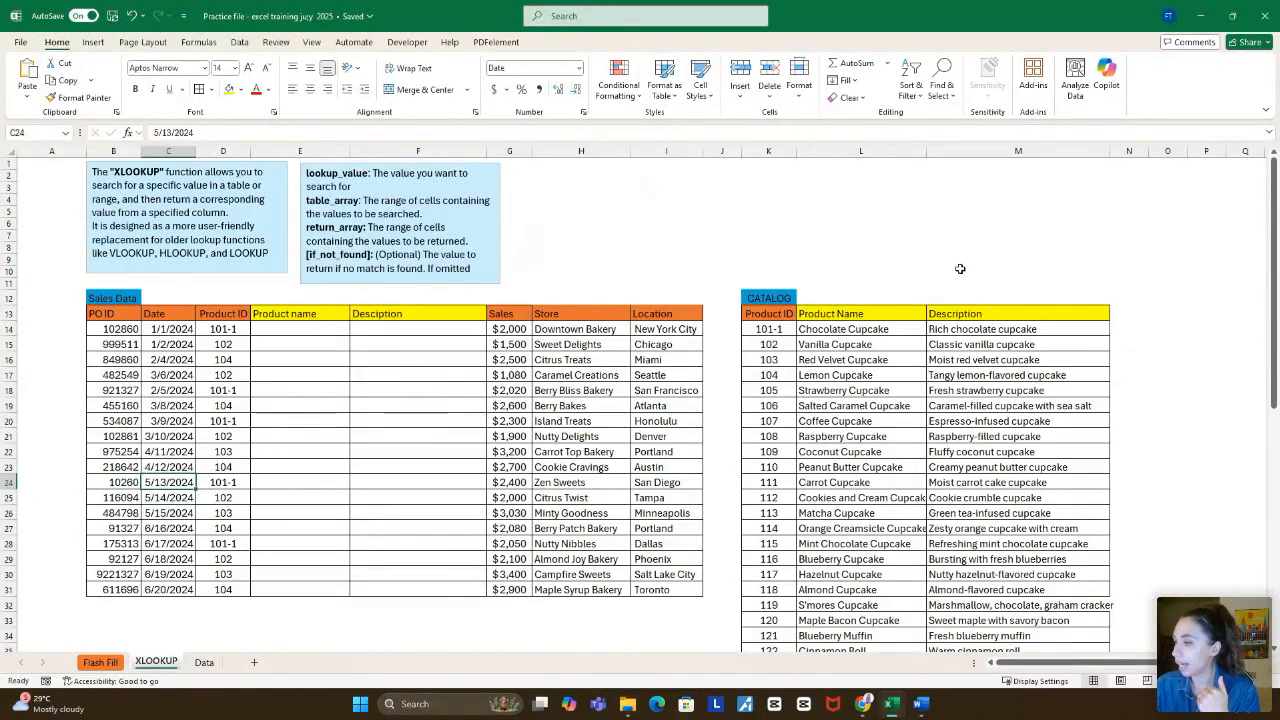
left_click(228, 328)
left_click(770, 329)
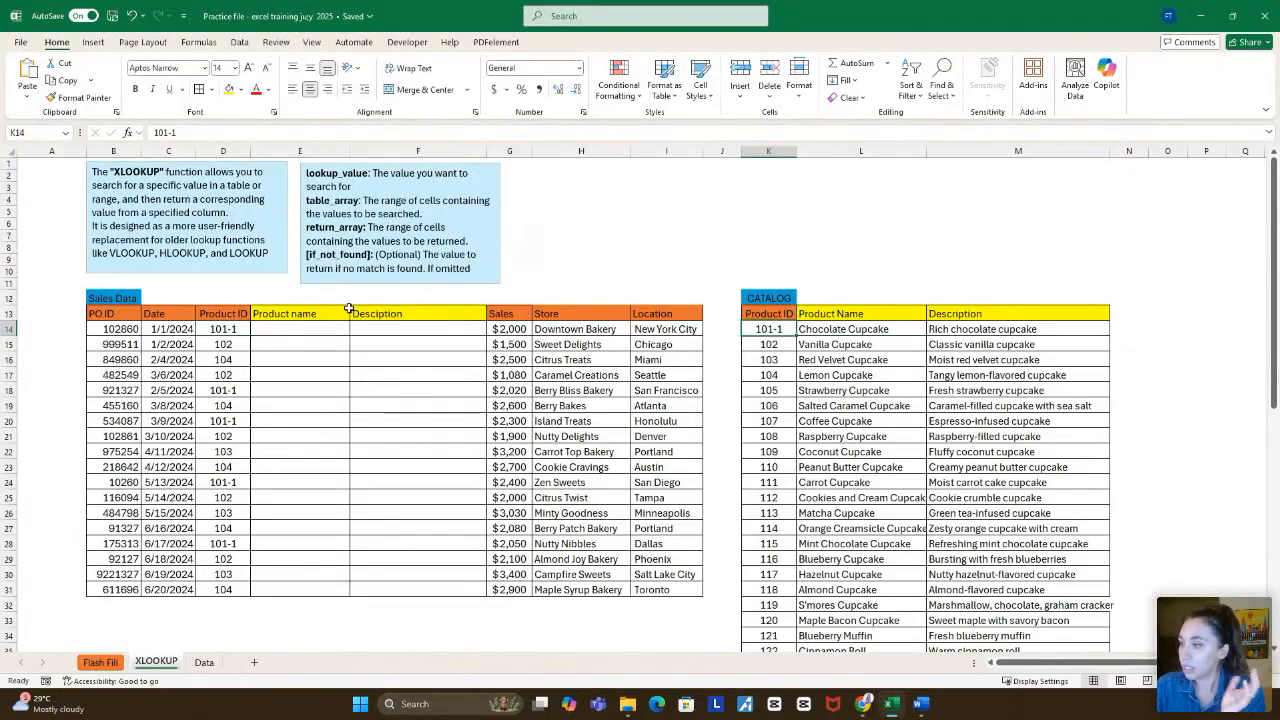
left_click(236, 329)
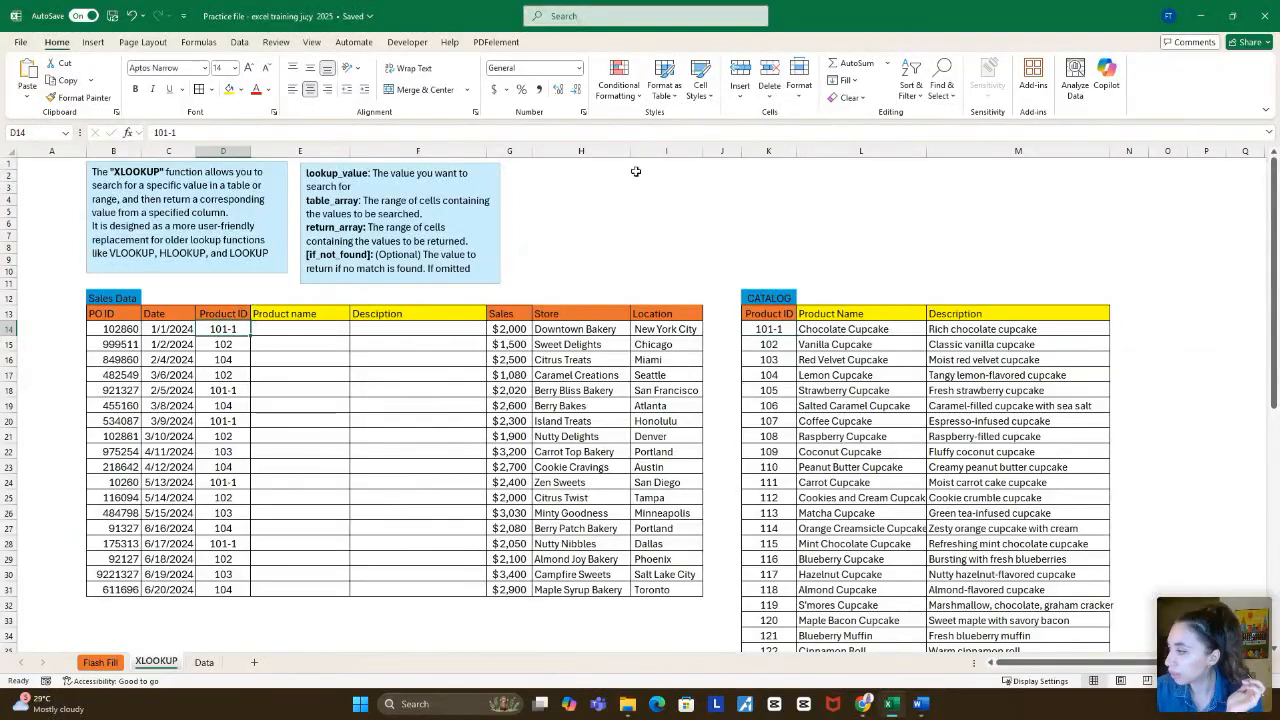
Step: Copy the Chocolate Cupcake name and description from CATALOG cells L14:M14 into E14:F14 of the Sales Data table
left_click_drag(840, 330, 945, 330)
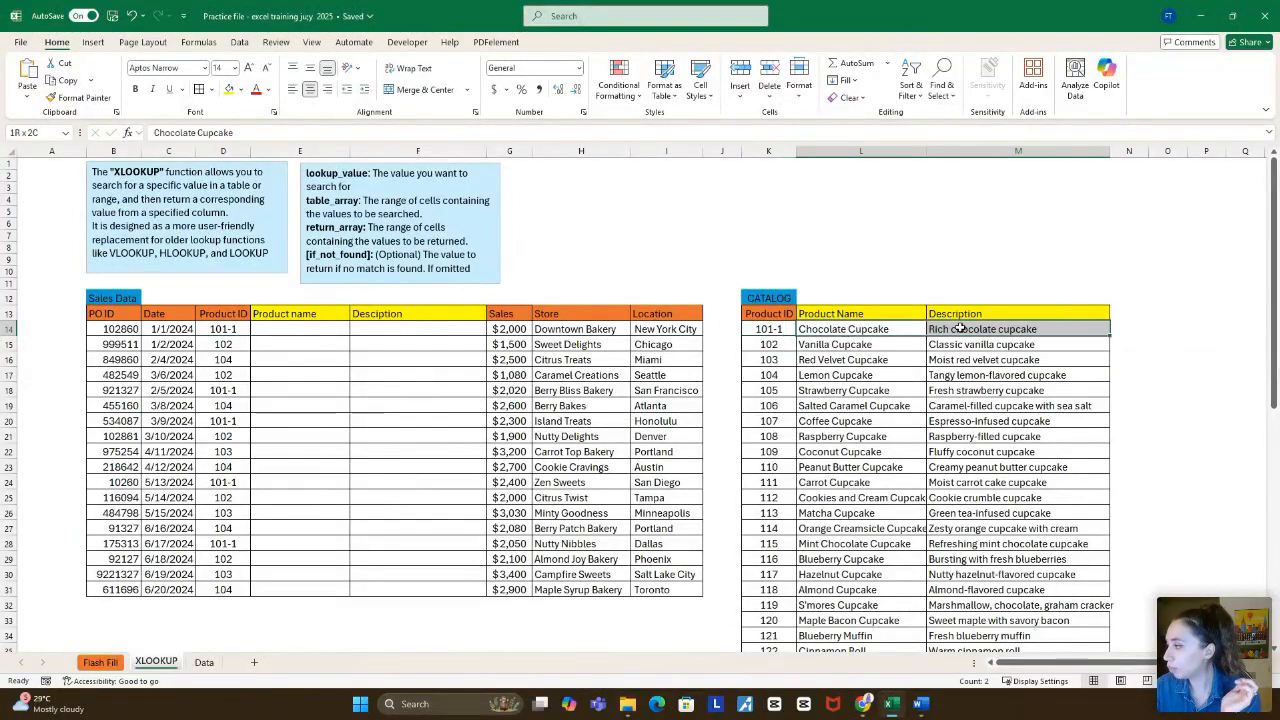
key("ctrl+c")
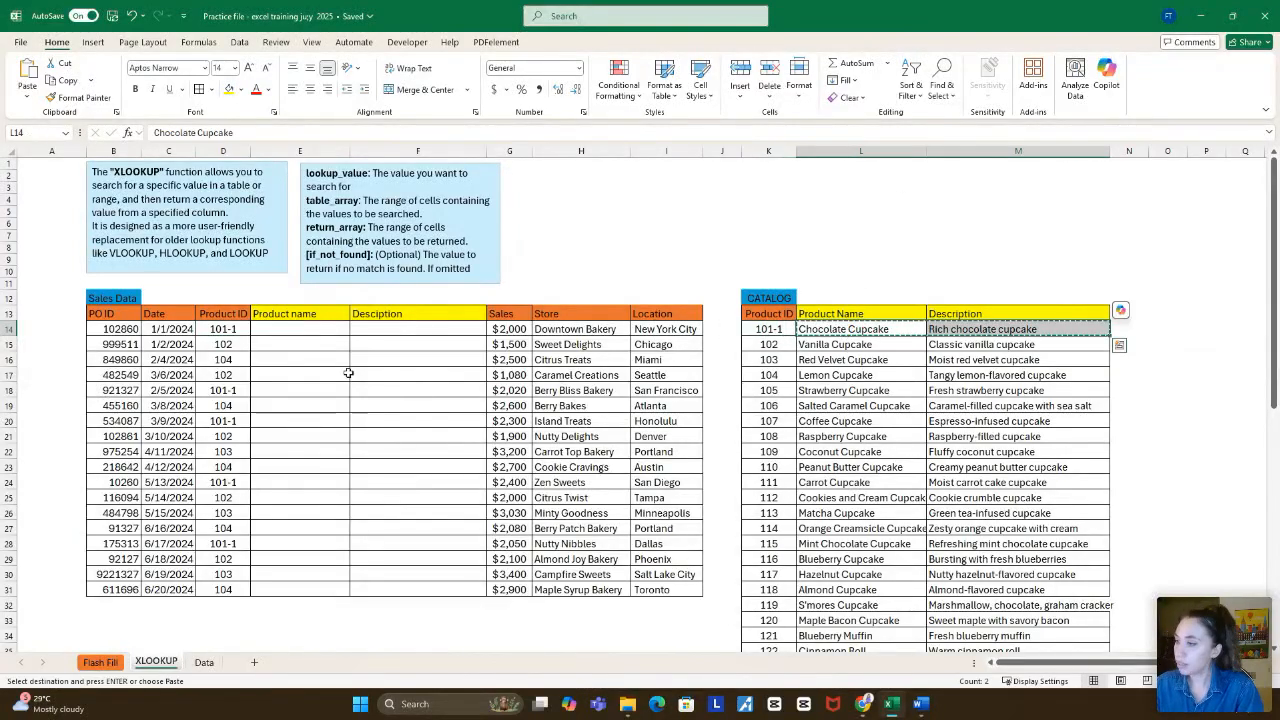
left_click(320, 330)
right_click(350, 333)
left_click(362, 340)
key("Down")
key("Down")
key("Down")
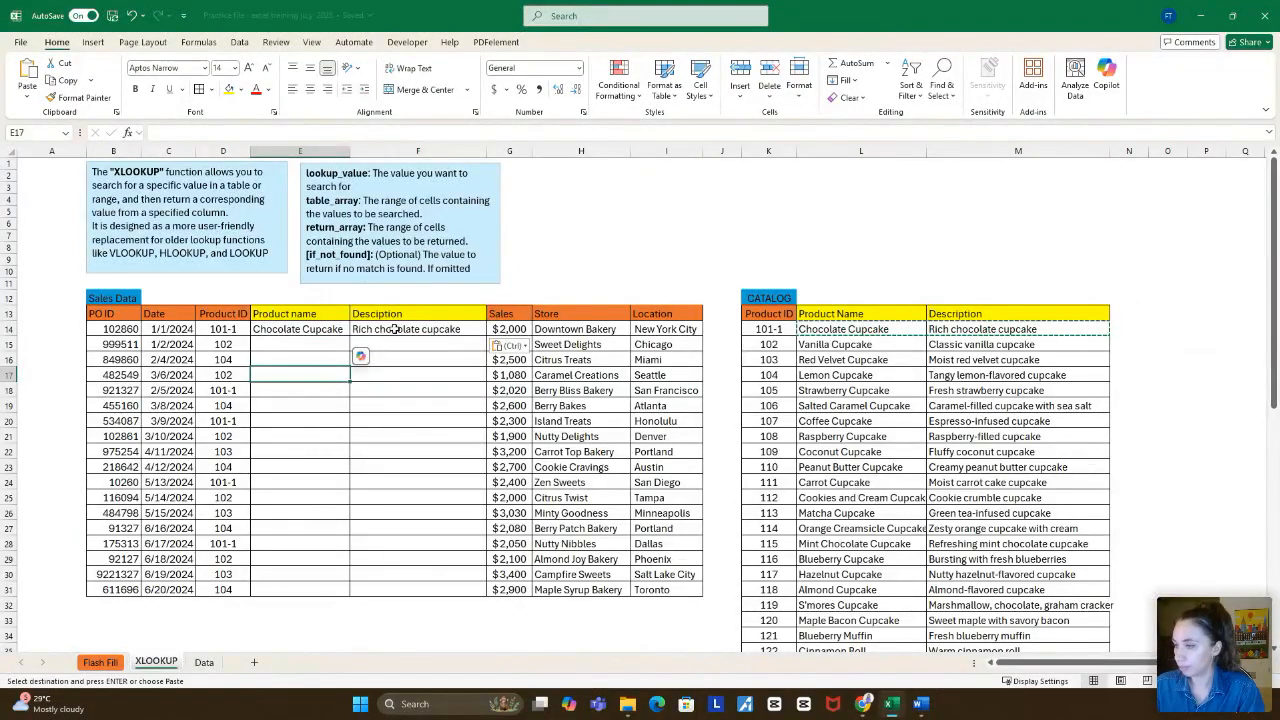
Step: Clear the copied Chocolate Cupcake name and description from E14:F14 in the Sales Data table
left_click_drag(340, 332, 391, 330)
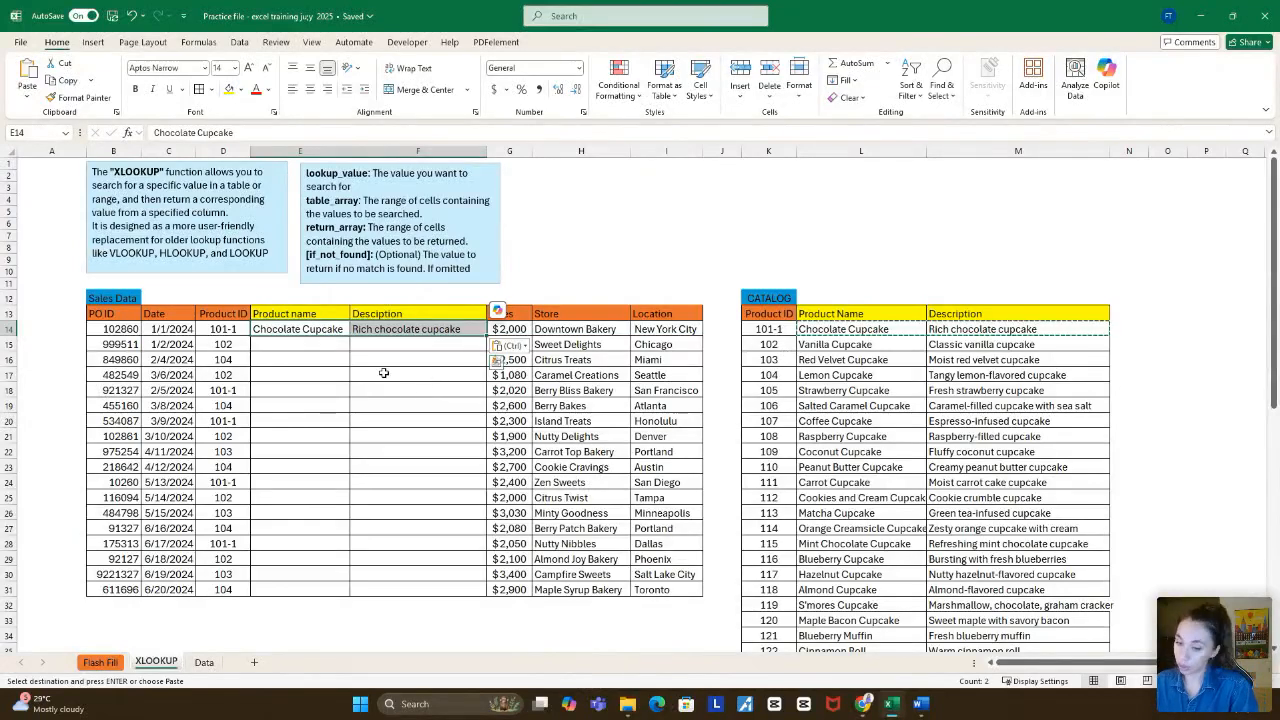
key("Down")
key("Down")
key("Down")
key("Down")
left_click_drag(322, 333, 357, 334)
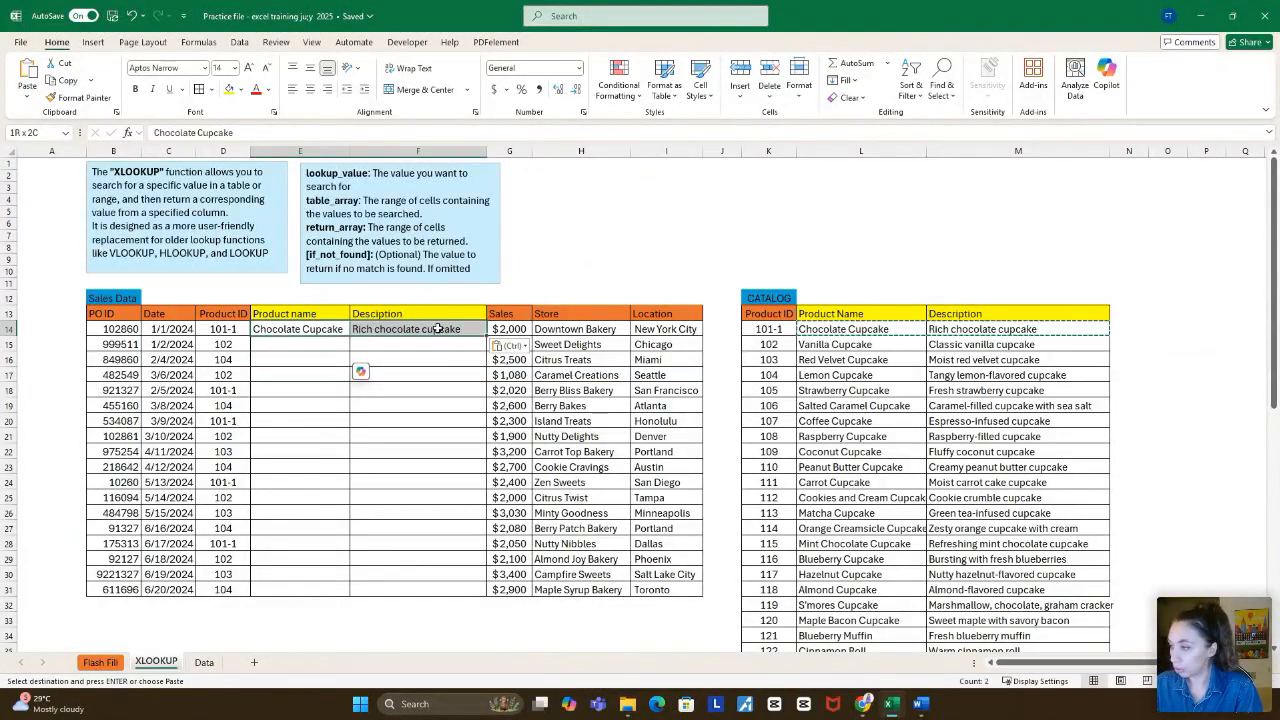
key("Escape")
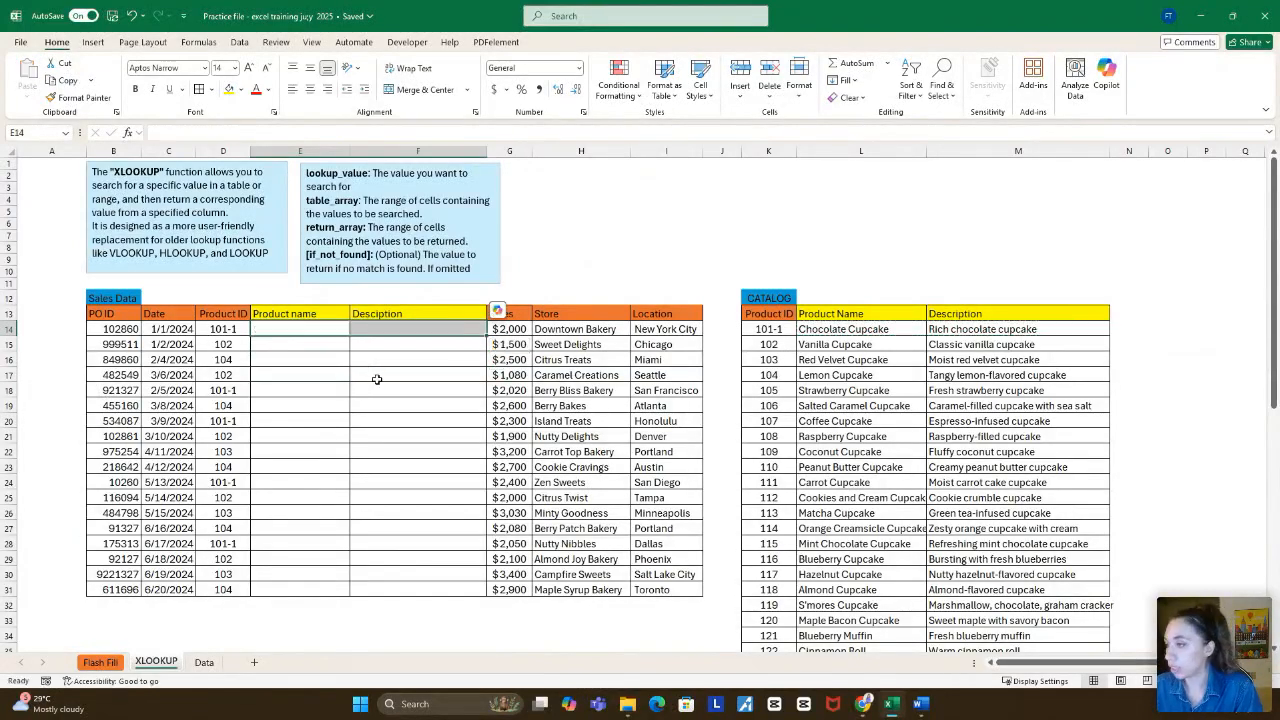
Step: Begin an XLOOKUP formula in E14 with D14 as the lookup value and column K:K as the lookup array
left_click(303, 358)
left_click(295, 331)
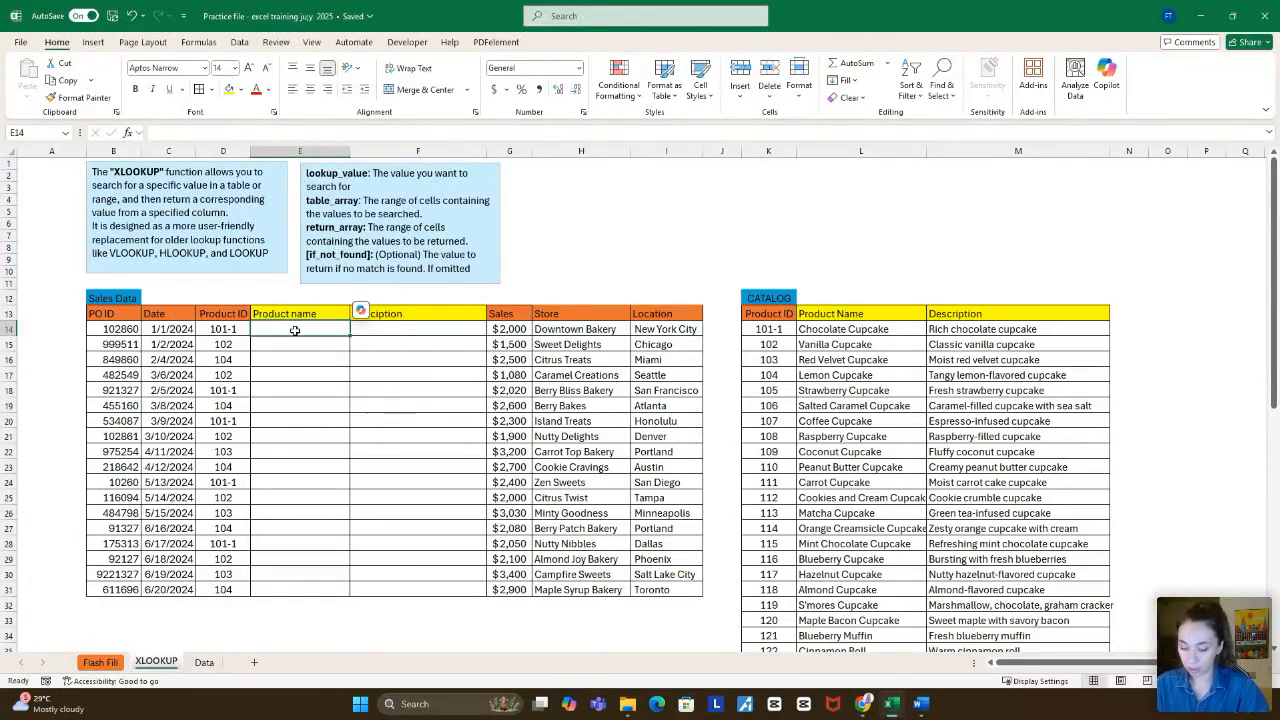
type("=xl")
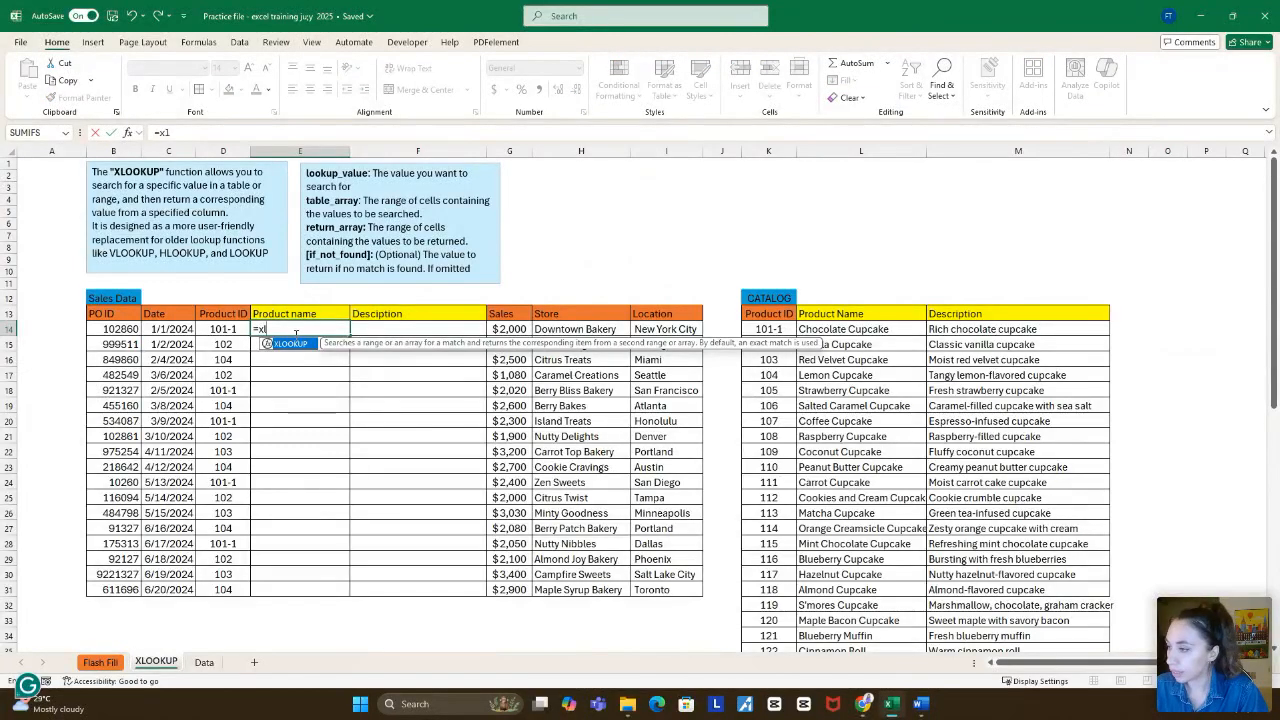
double_click(291, 344)
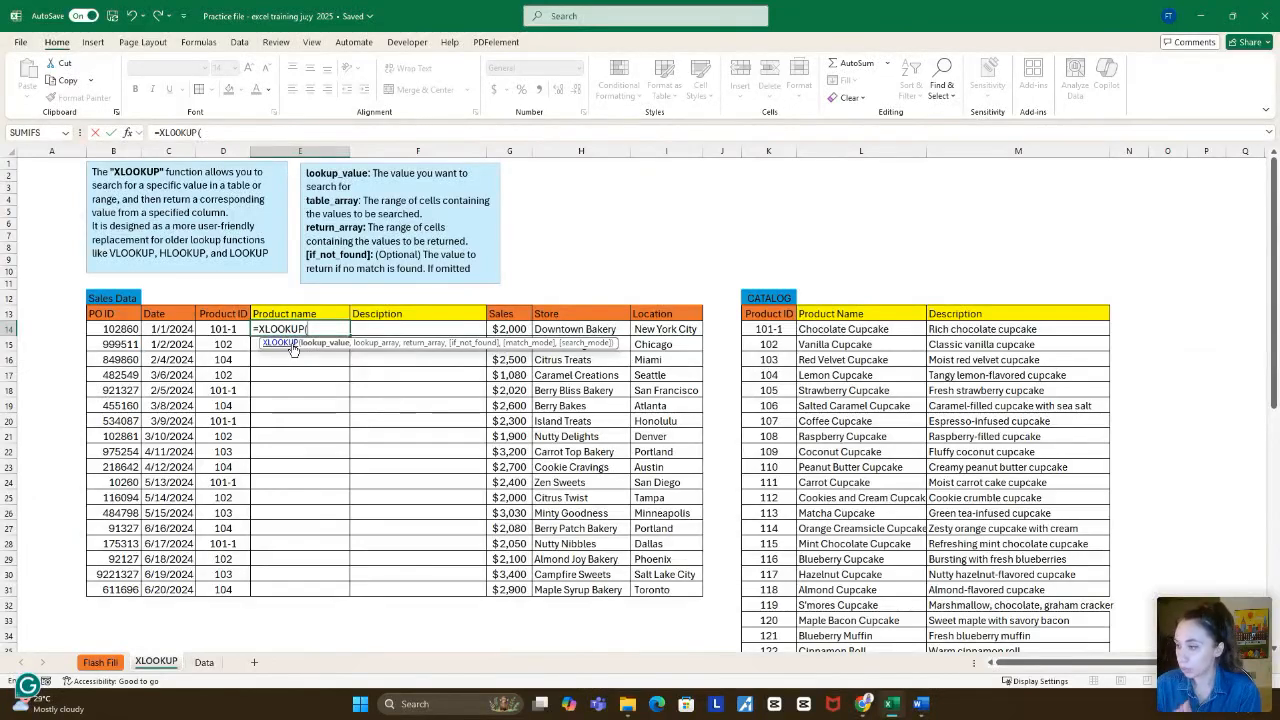
left_click(224, 328)
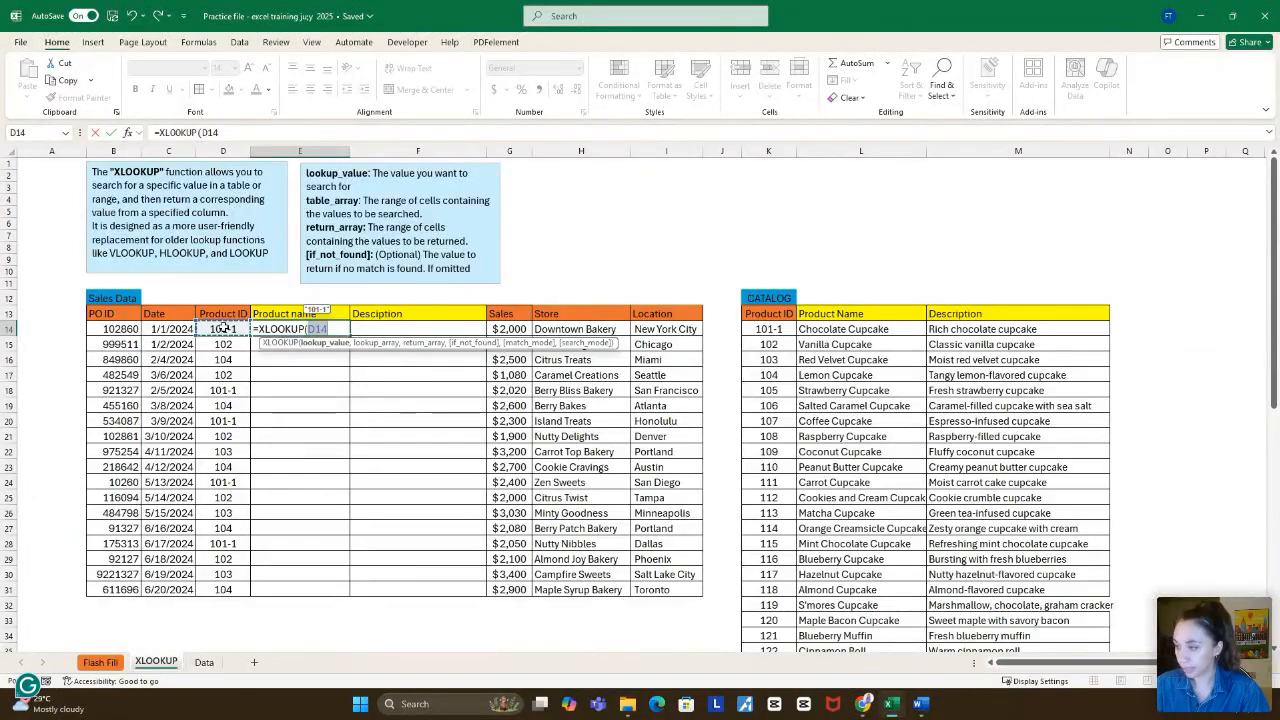
type(",")
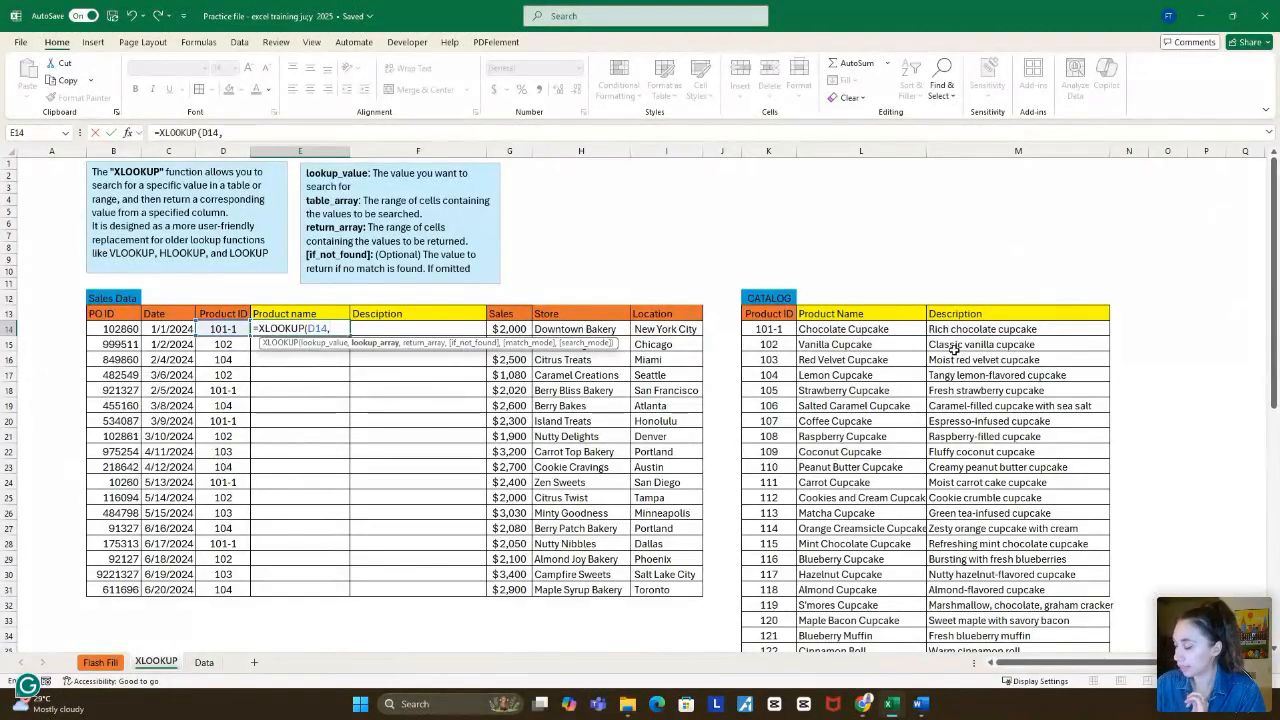
left_click(773, 150)
type(",")
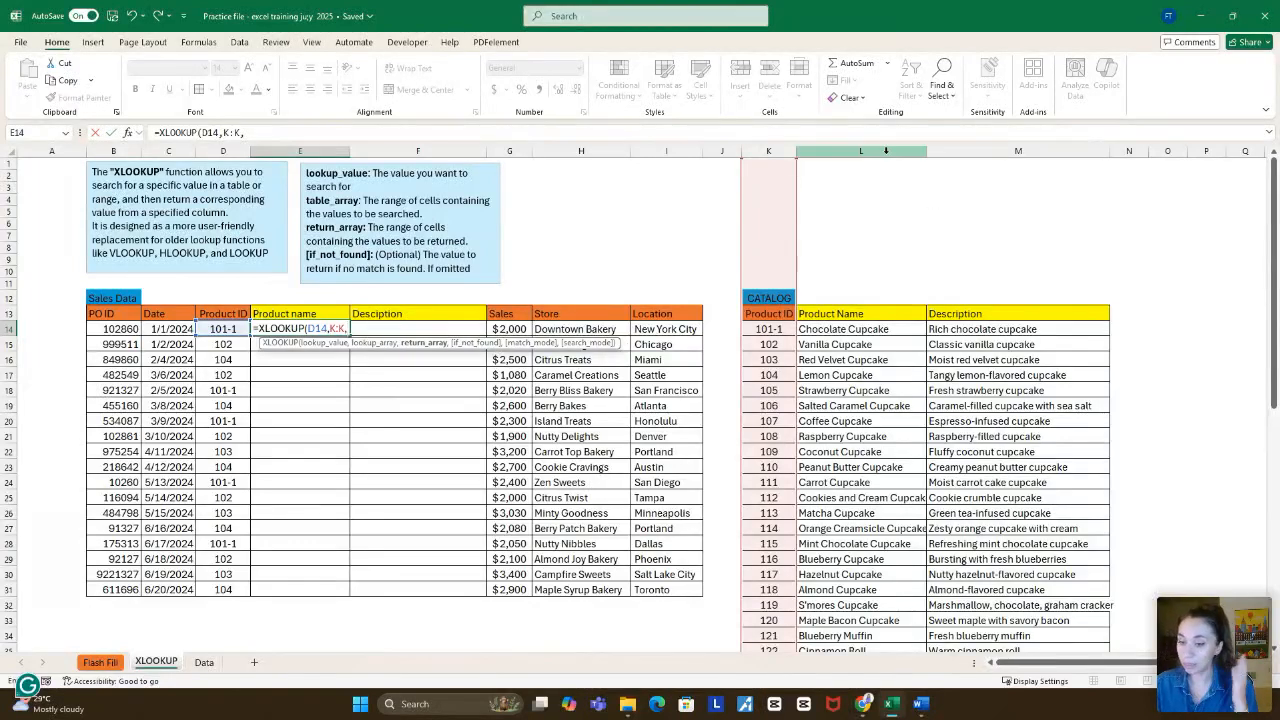
Step: Complete the E14 XLOOKUP with L:M as the return array, "not in stock" as the not-found text and match mode 0
left_click_drag(885, 150, 1010, 150)
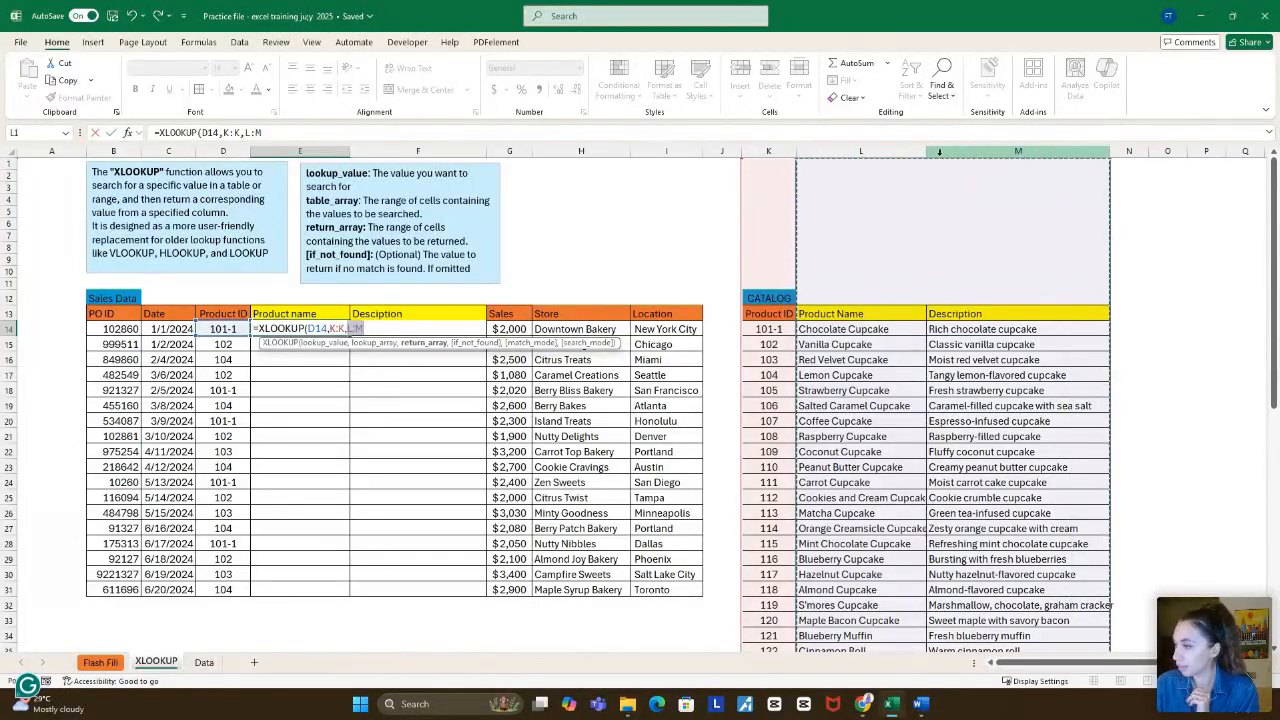
type(",")
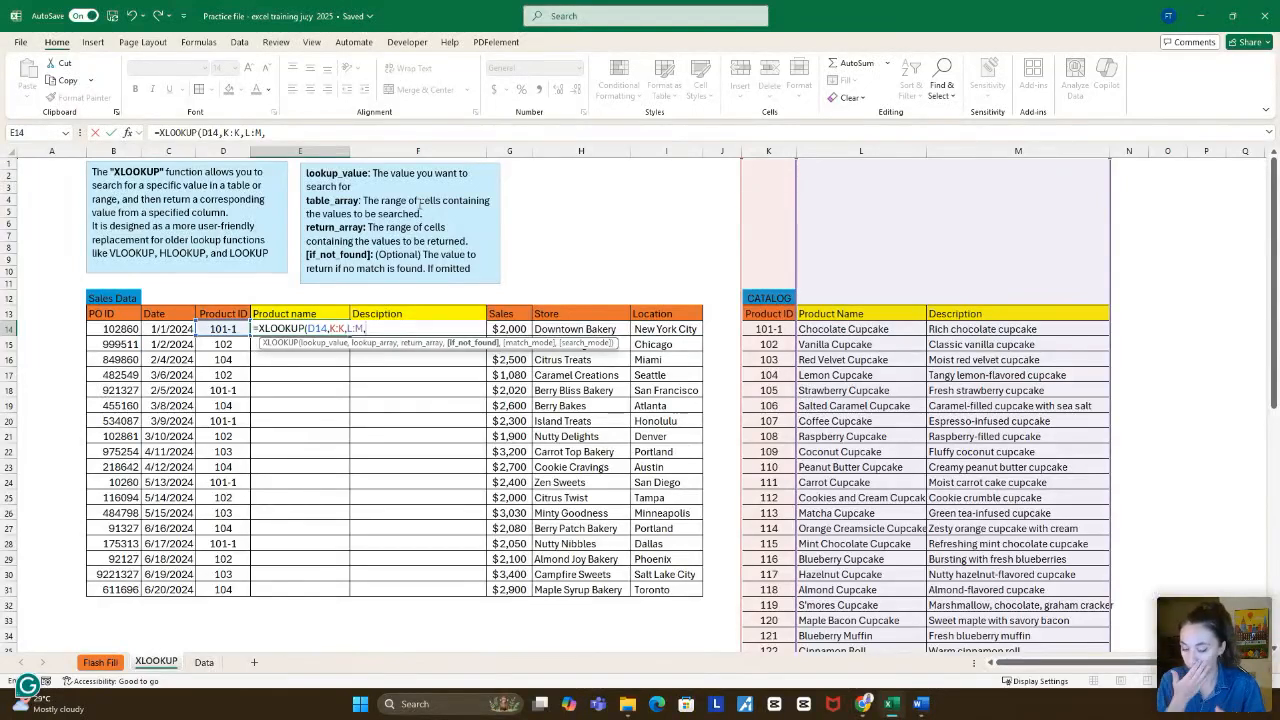
type("\"not in stock\"")
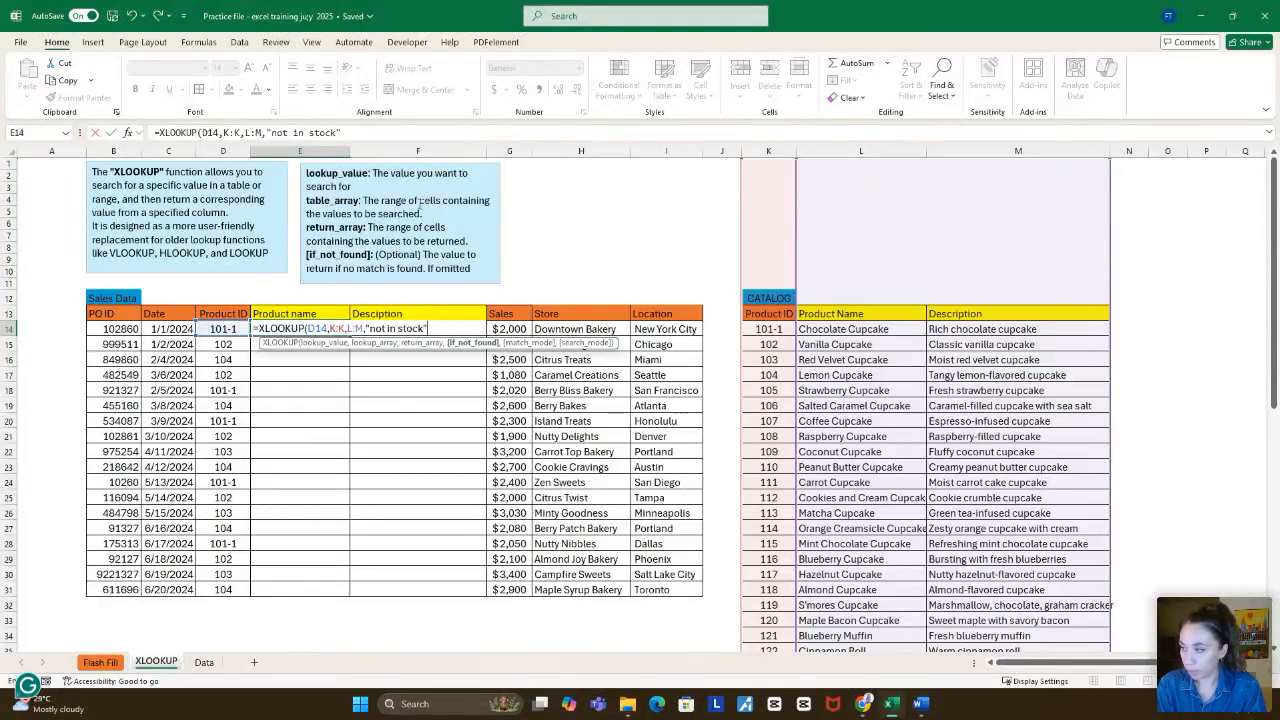
type(",")
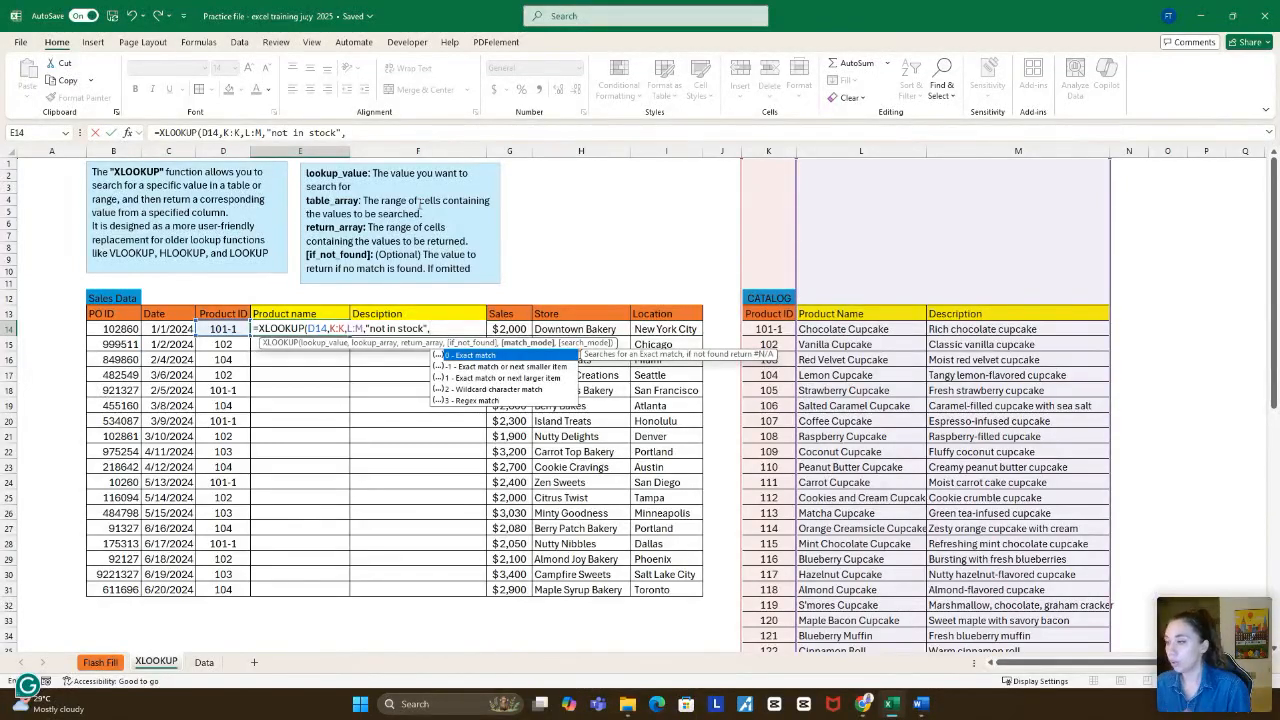
type("0)")
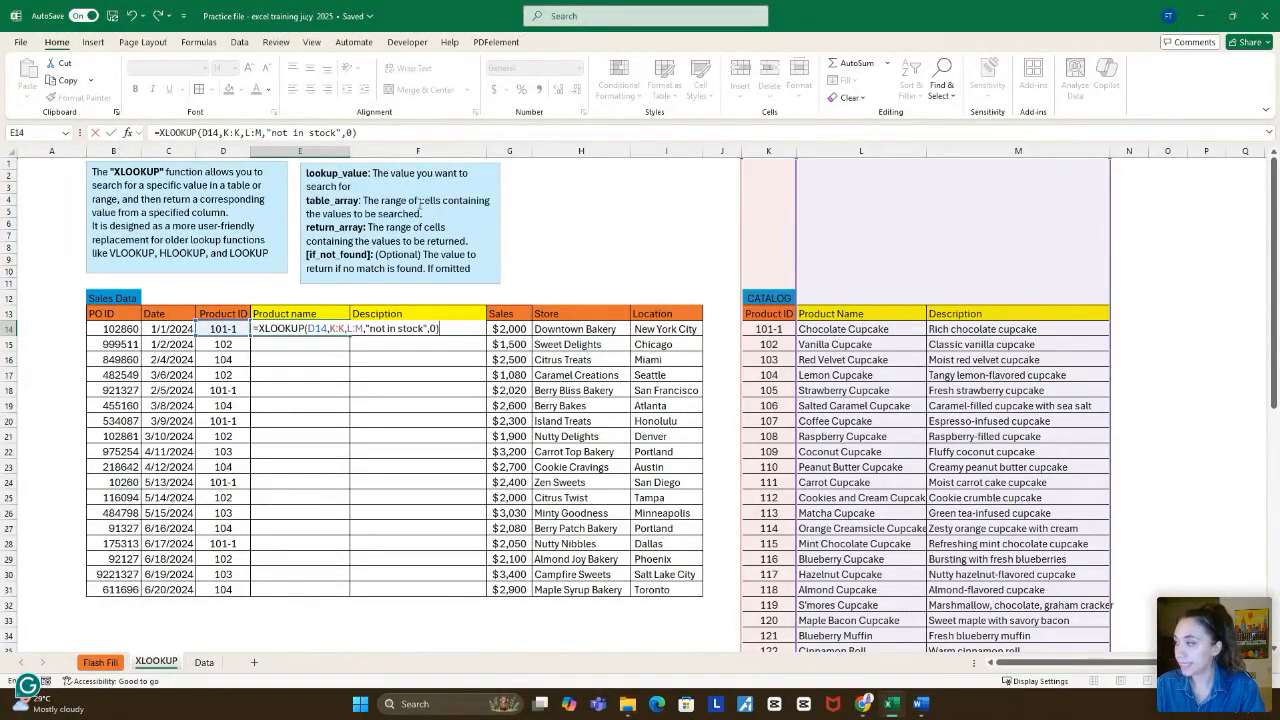
key("Return")
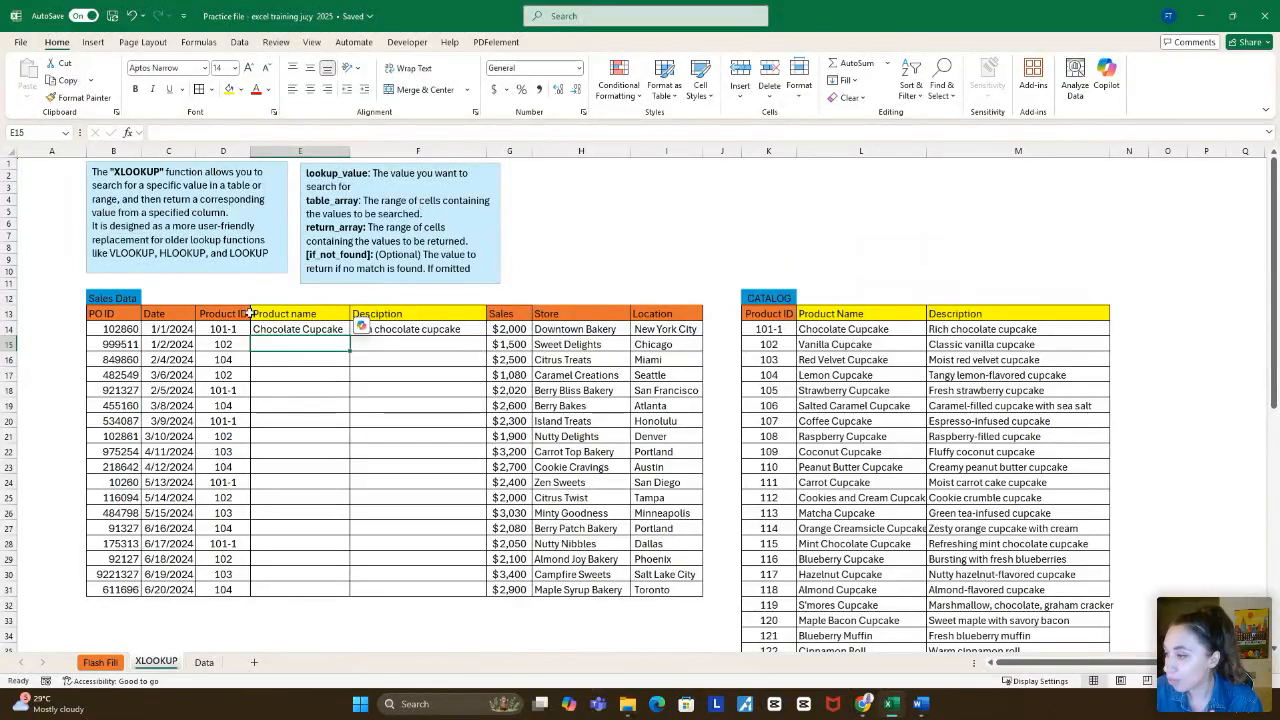
Step: Fill the XLOOKUP formula from E14 down to E31 and check the formulas in a few filled rows
left_click(276, 328)
left_click_drag(349, 337, 337, 591)
left_click(340, 375)
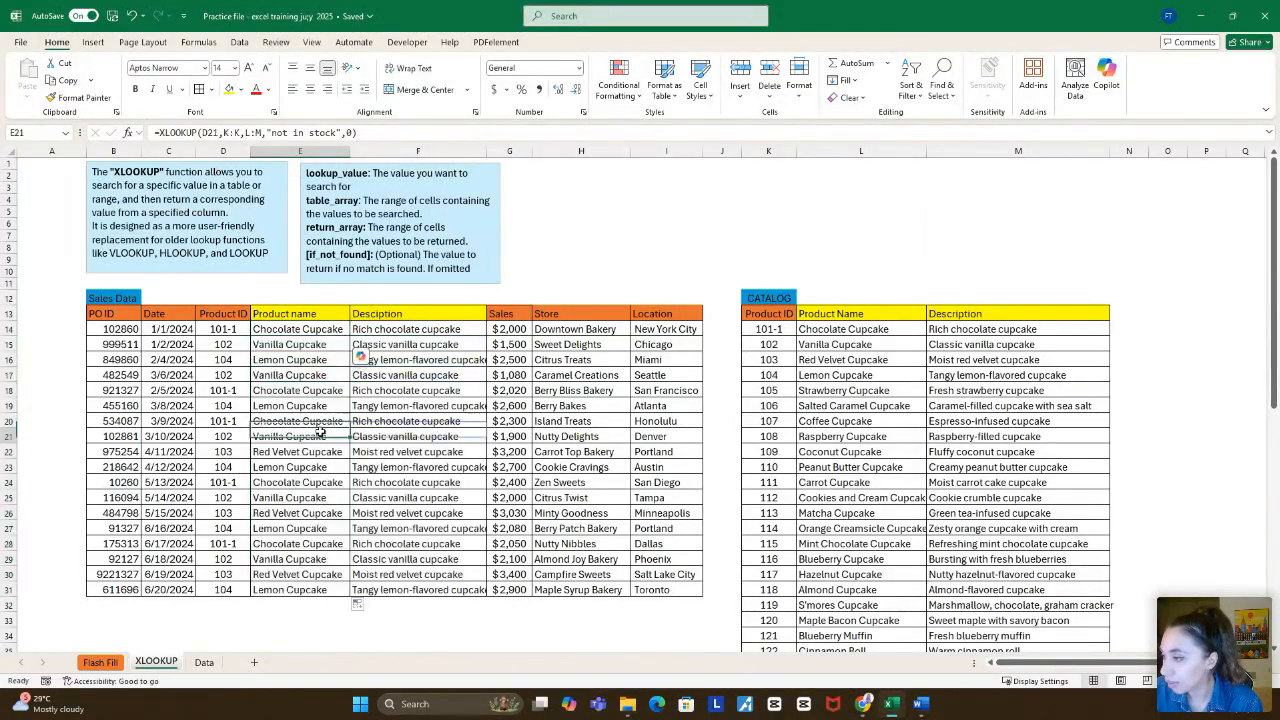
left_click(319, 516)
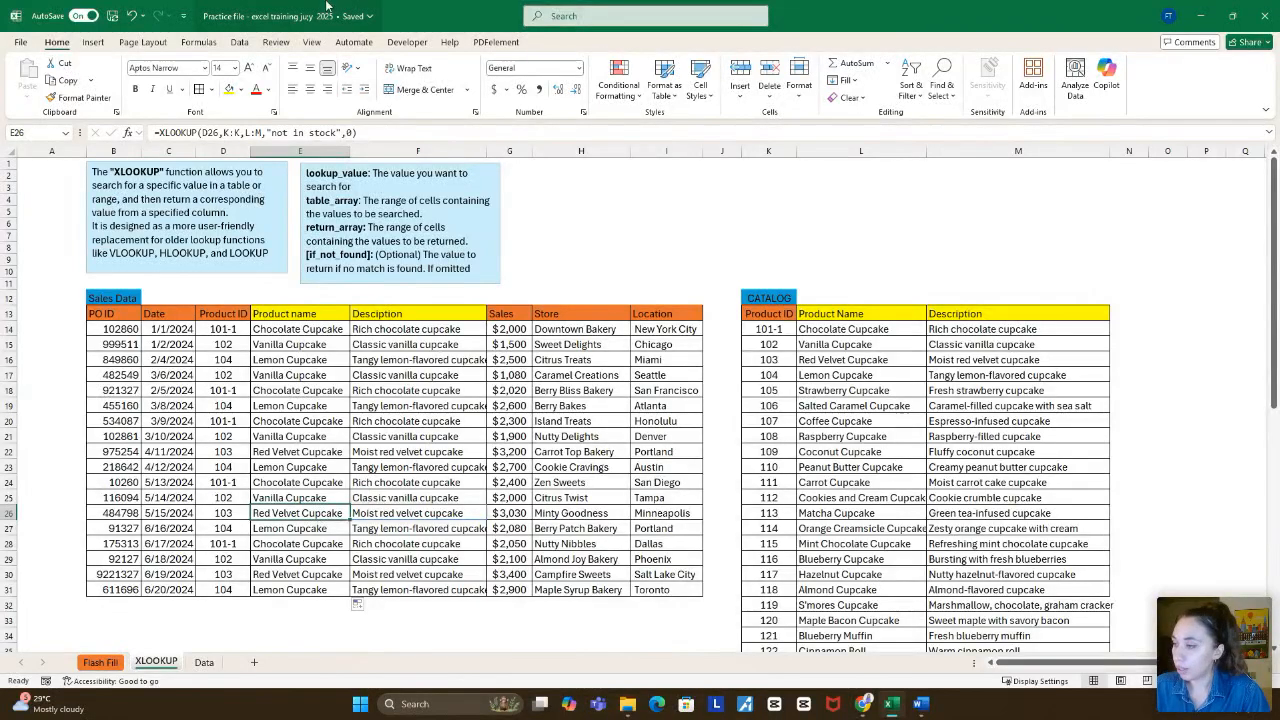
Step: Compare product ID 101-1 in D14 with the CATALOG entry and add a trailing space to the ID in D14
left_click(226, 330)
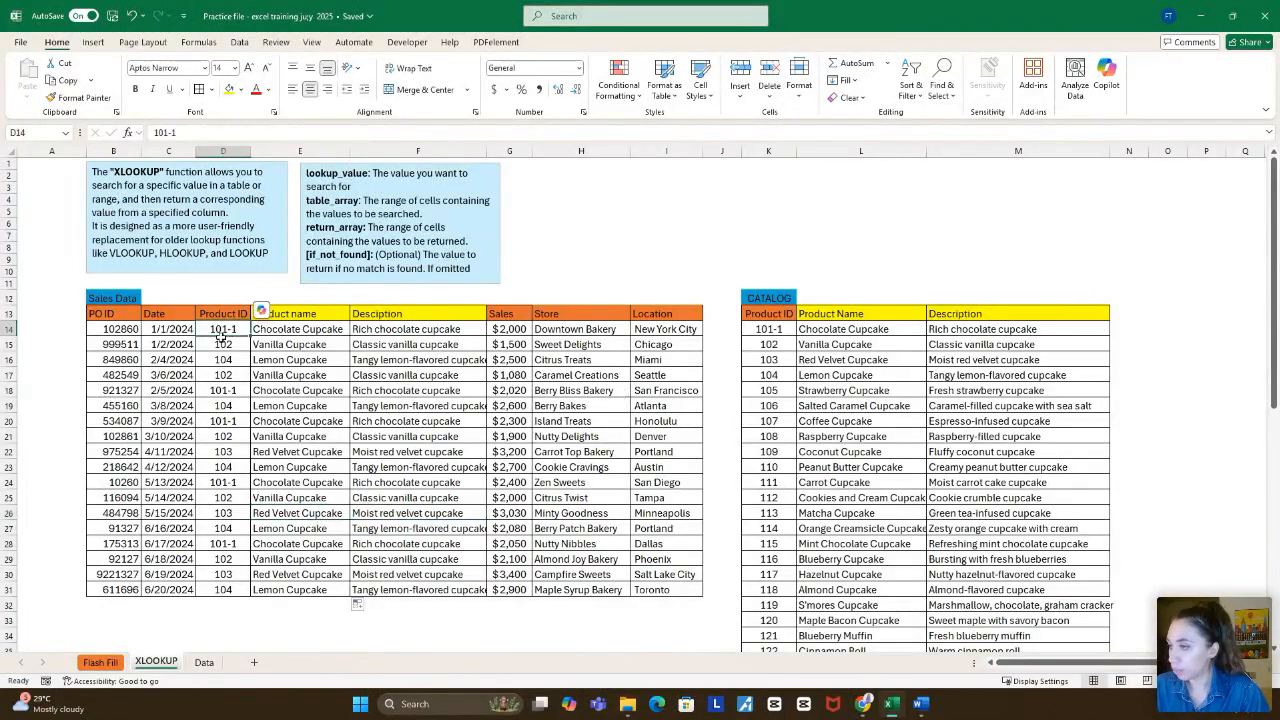
left_click(765, 333)
left_click(222, 335)
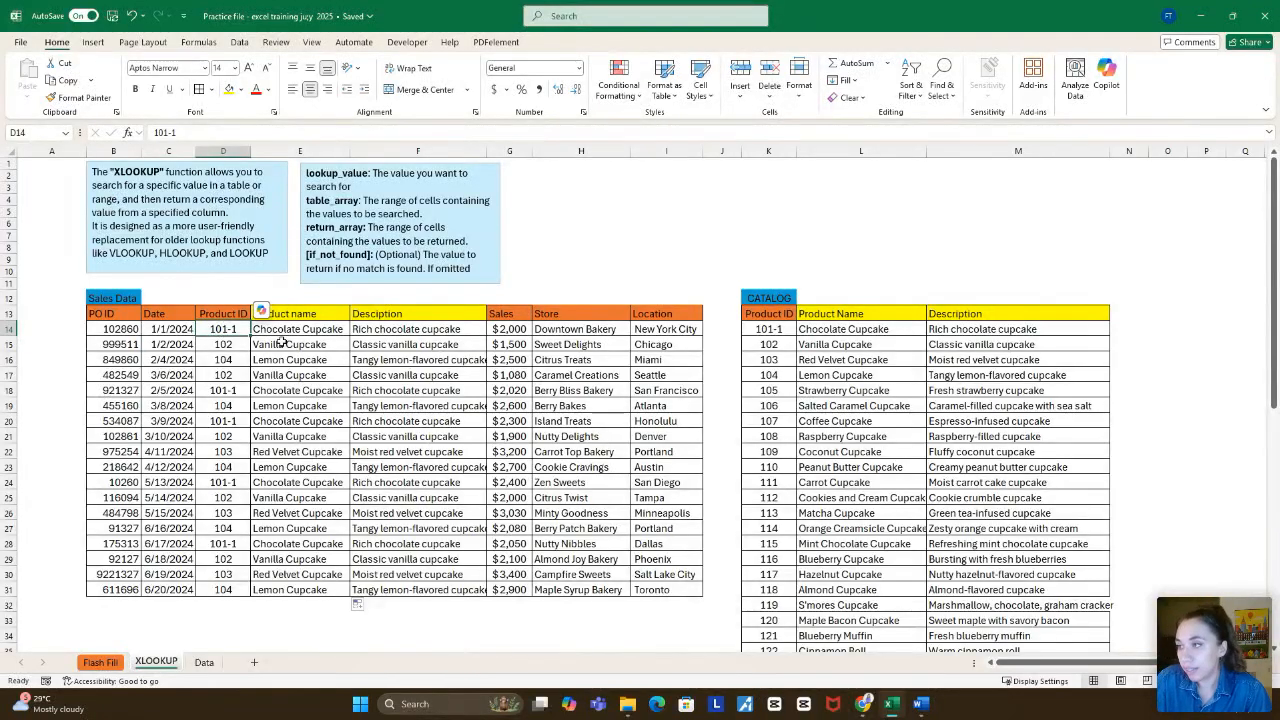
left_click(192, 131)
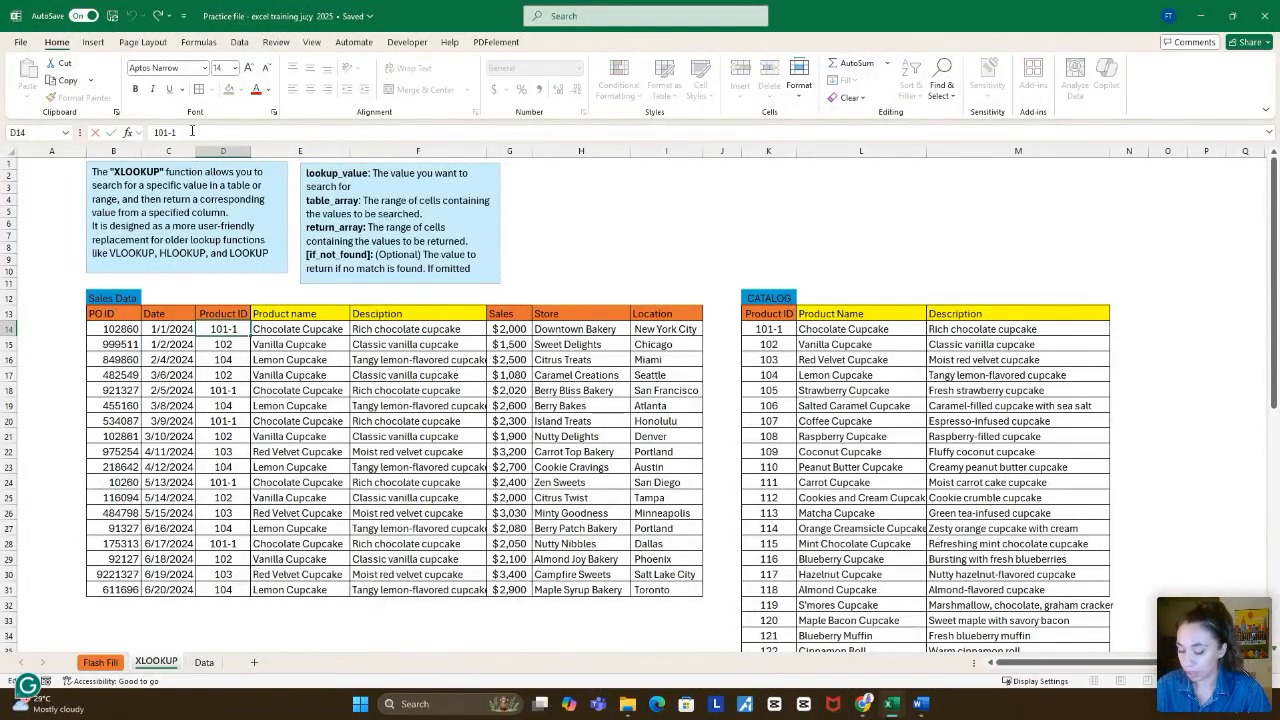
key("Return")
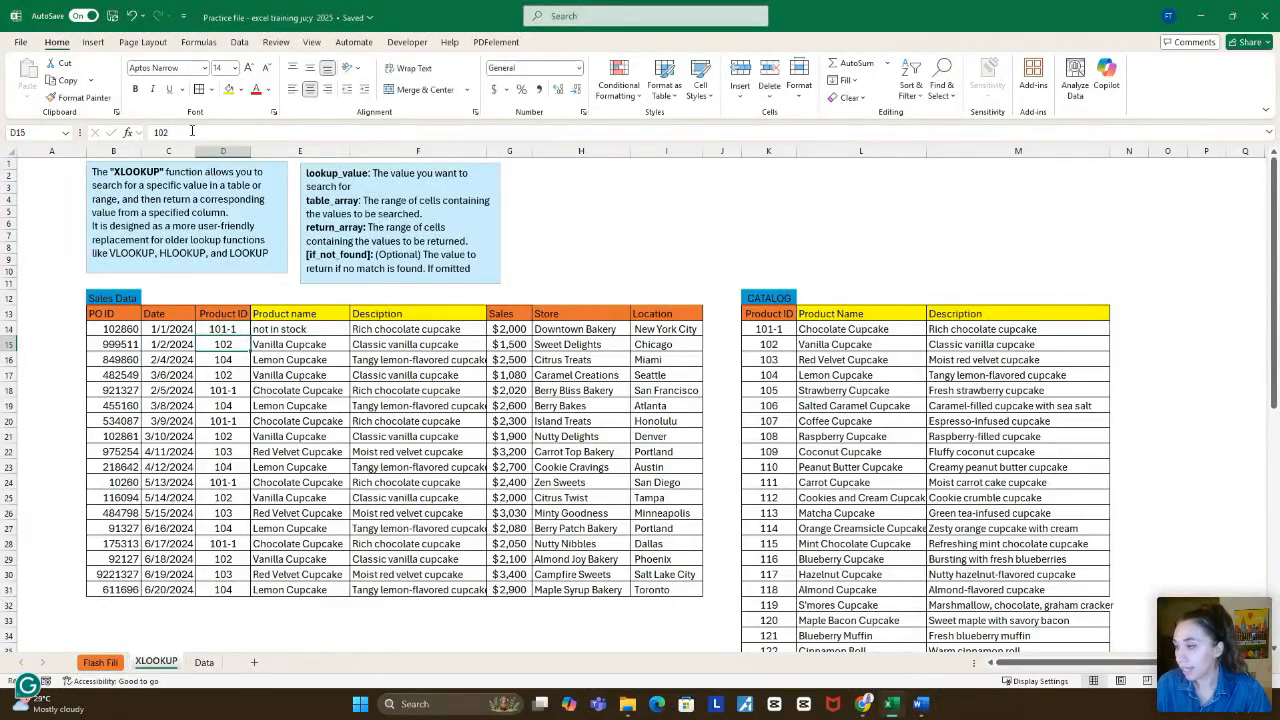
Step: Compare the lookup output in E14:F14 with its product ID, the catalog entries and the other 101-1 rows
left_click(236, 331)
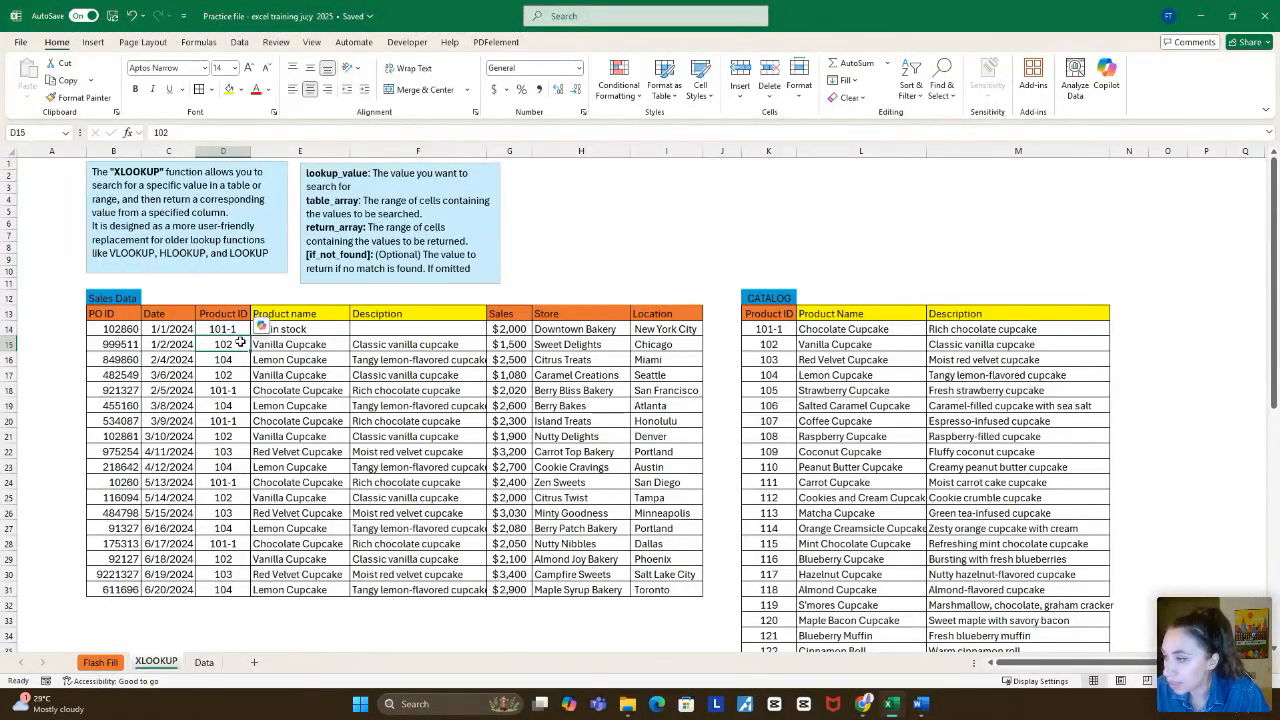
left_click(234, 361)
key("Up")
key("Up")
left_click(300, 328)
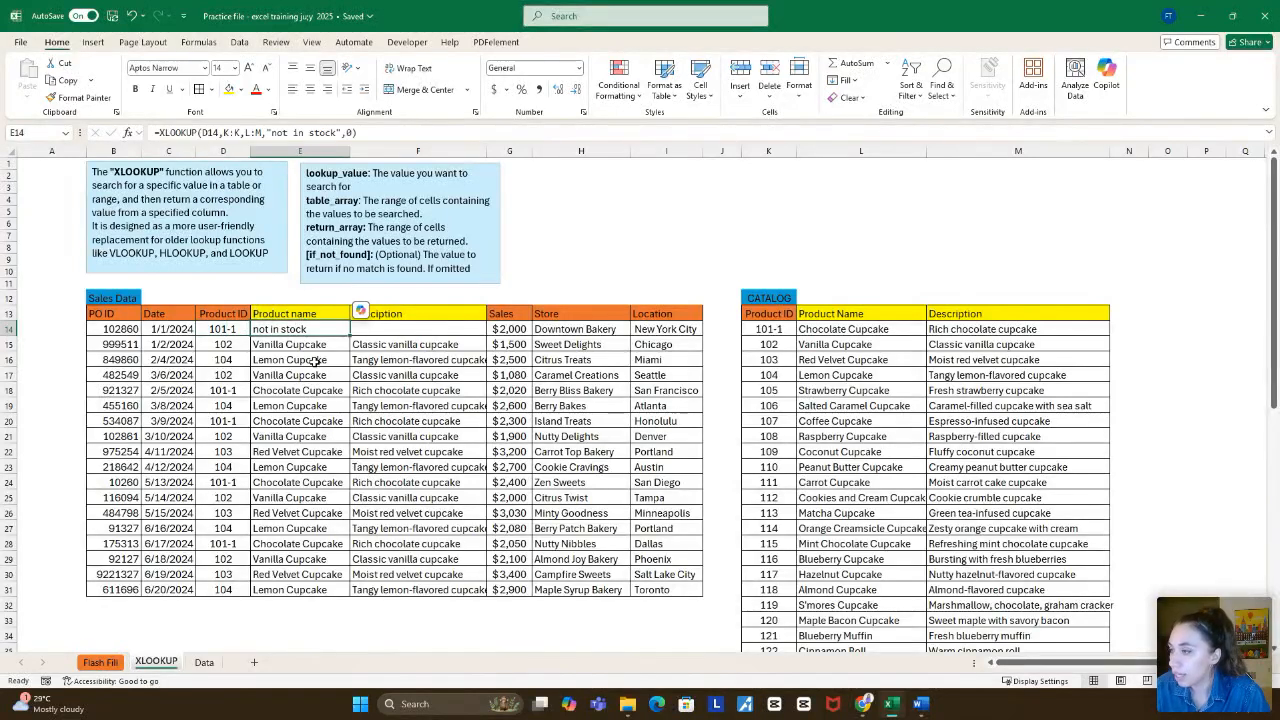
left_click(361, 328)
left_click(340, 328)
left_click(364, 328)
left_click(295, 330)
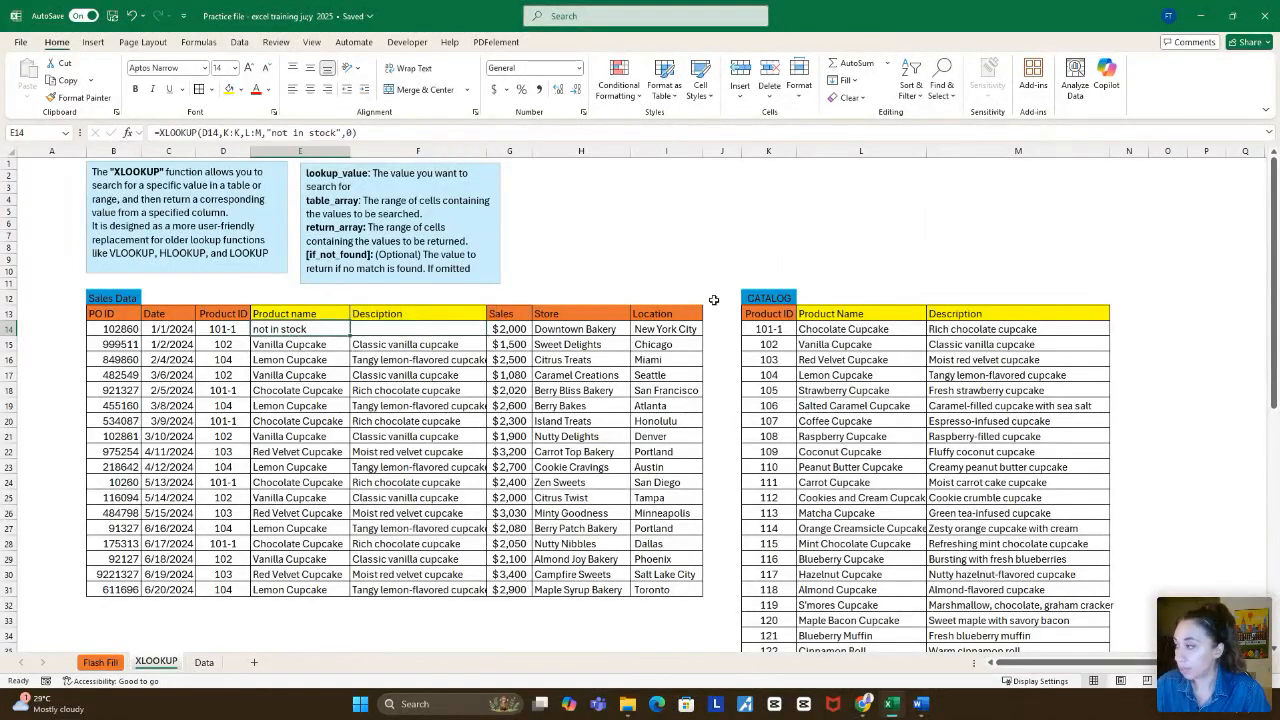
left_click(890, 345)
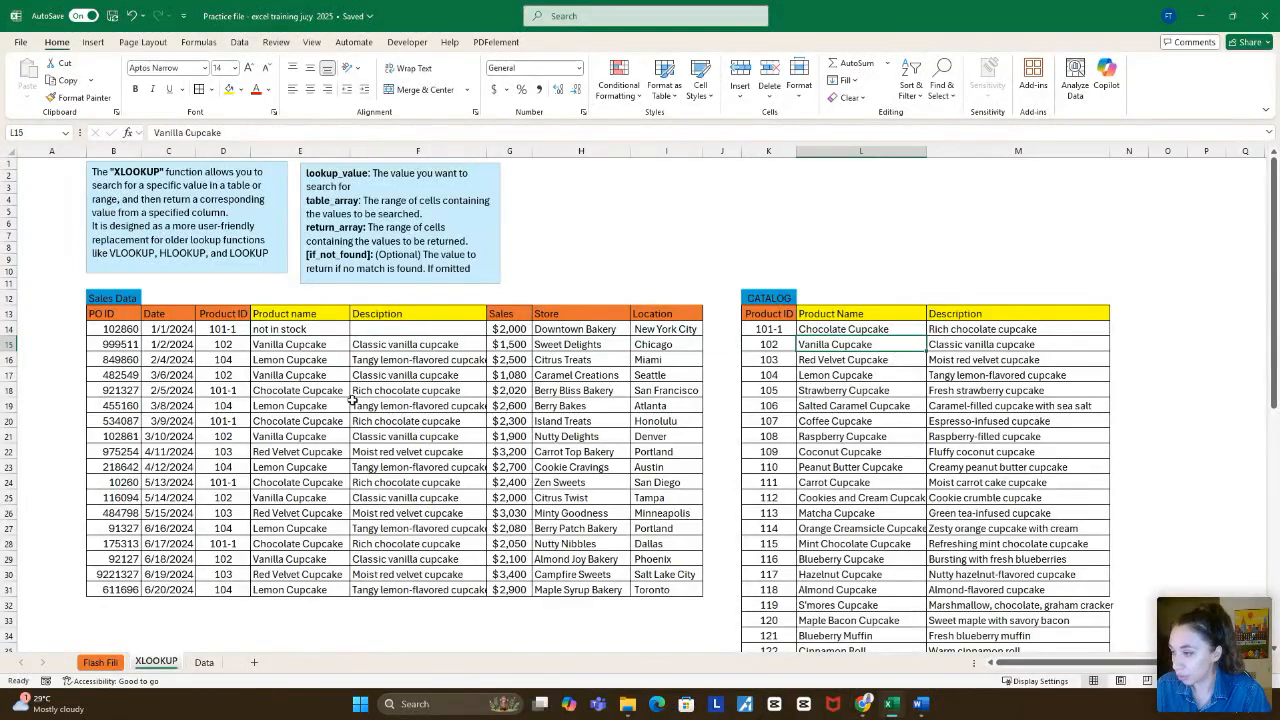
left_click(316, 390)
left_click(318, 421)
left_click(315, 330)
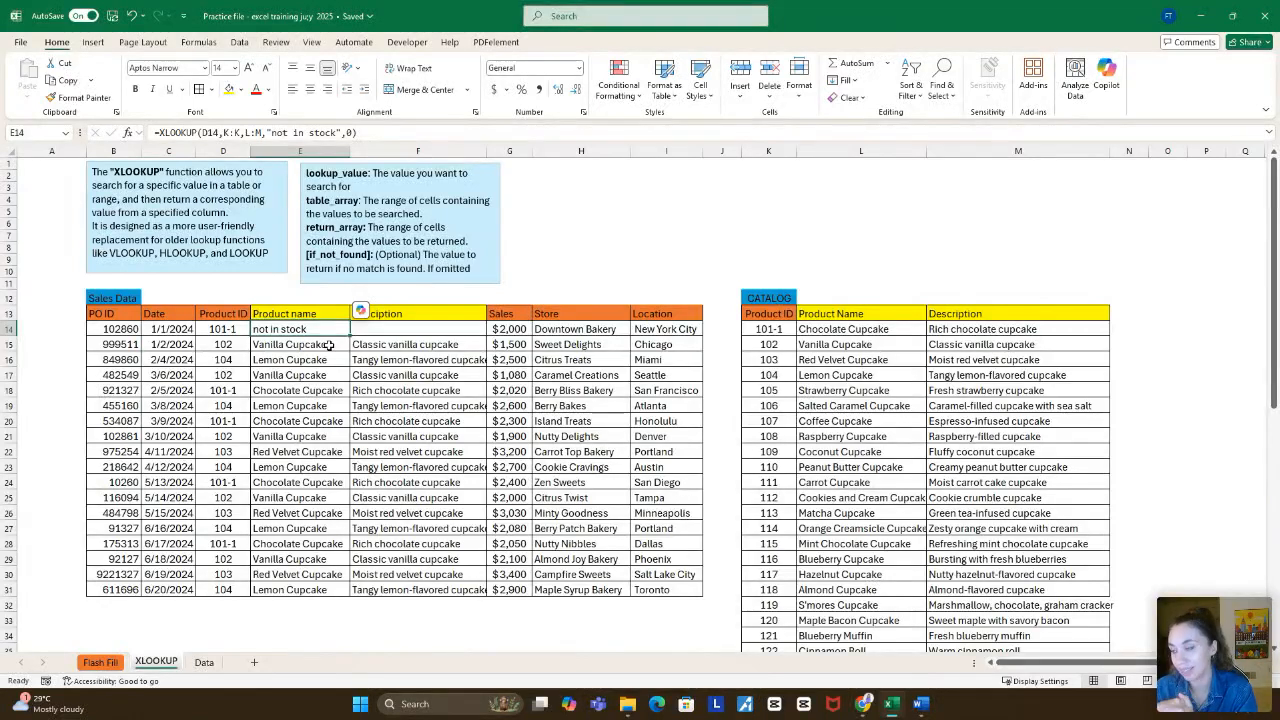
Step: Inspect the product ID text in D14 for an extra space, leaving the cell unedited
left_click(240, 329)
left_click(265, 329)
left_click(244, 328)
double_click(244, 328)
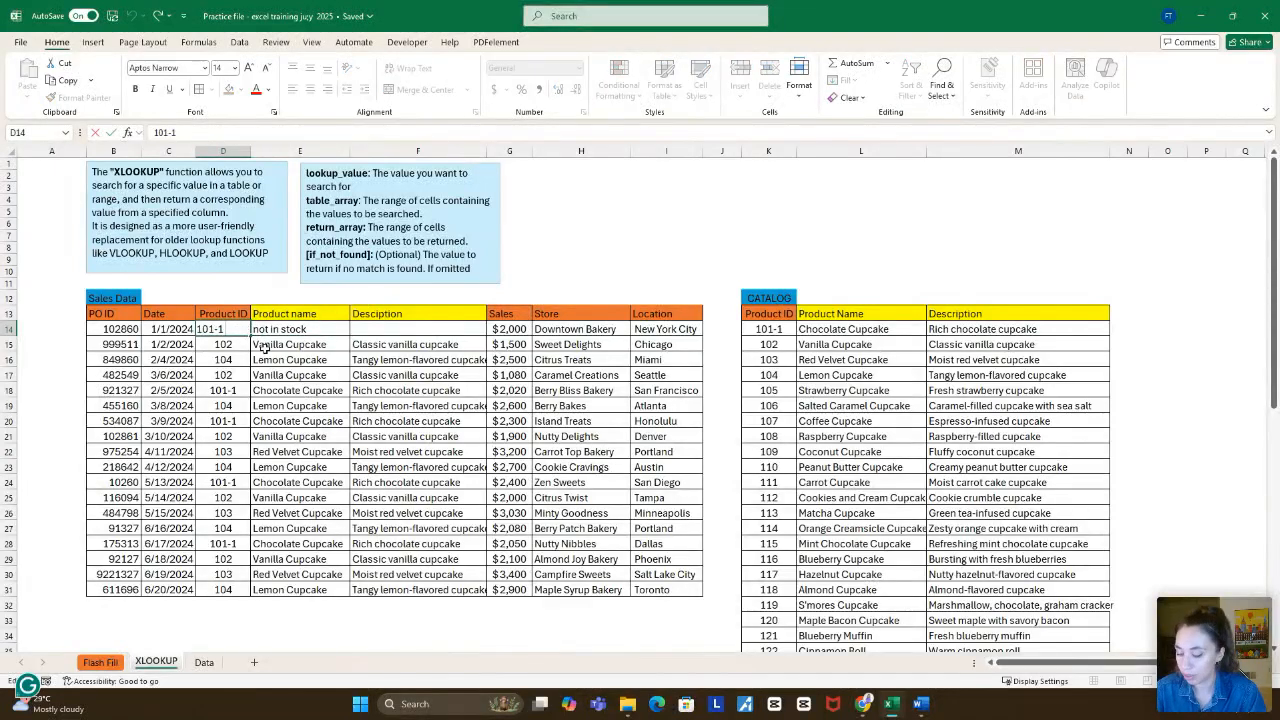
key("Escape")
Step: Change the E14 formula to =XLOOKUP(TRIM(D14),K:K,L:M,"not in stock",0) and recheck the ID in D14
left_click(268, 329)
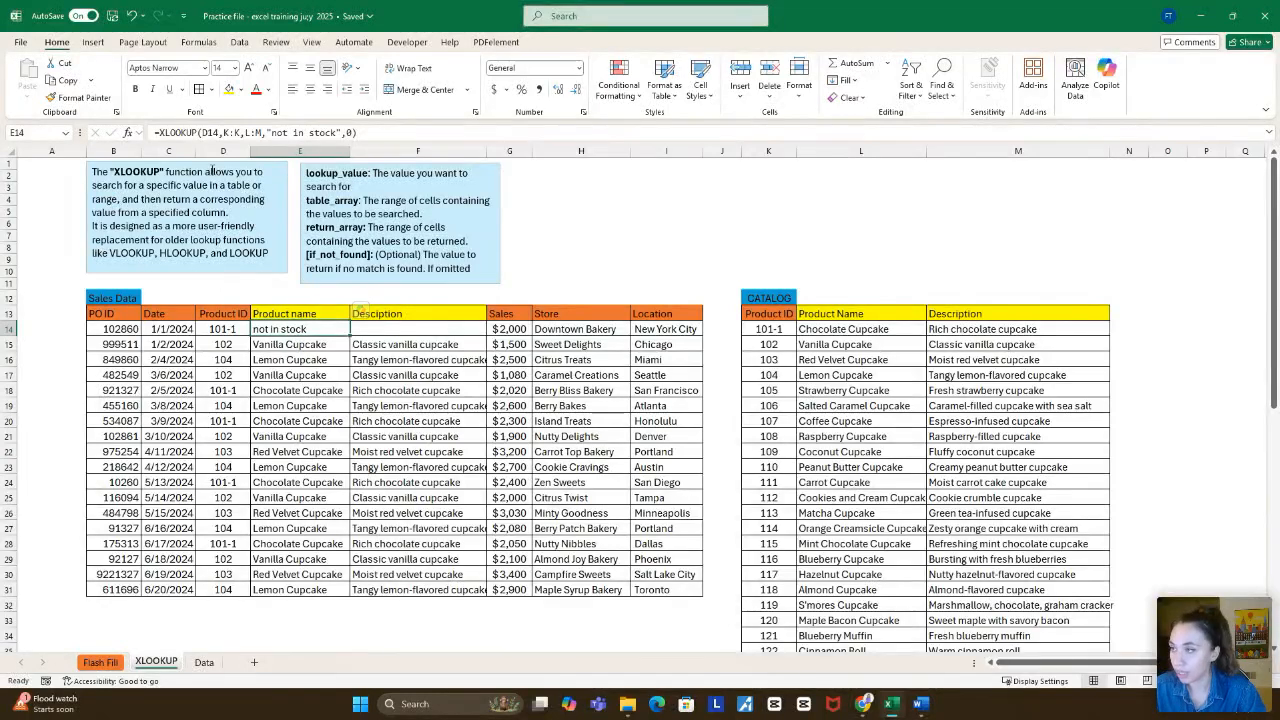
left_click(202, 130)
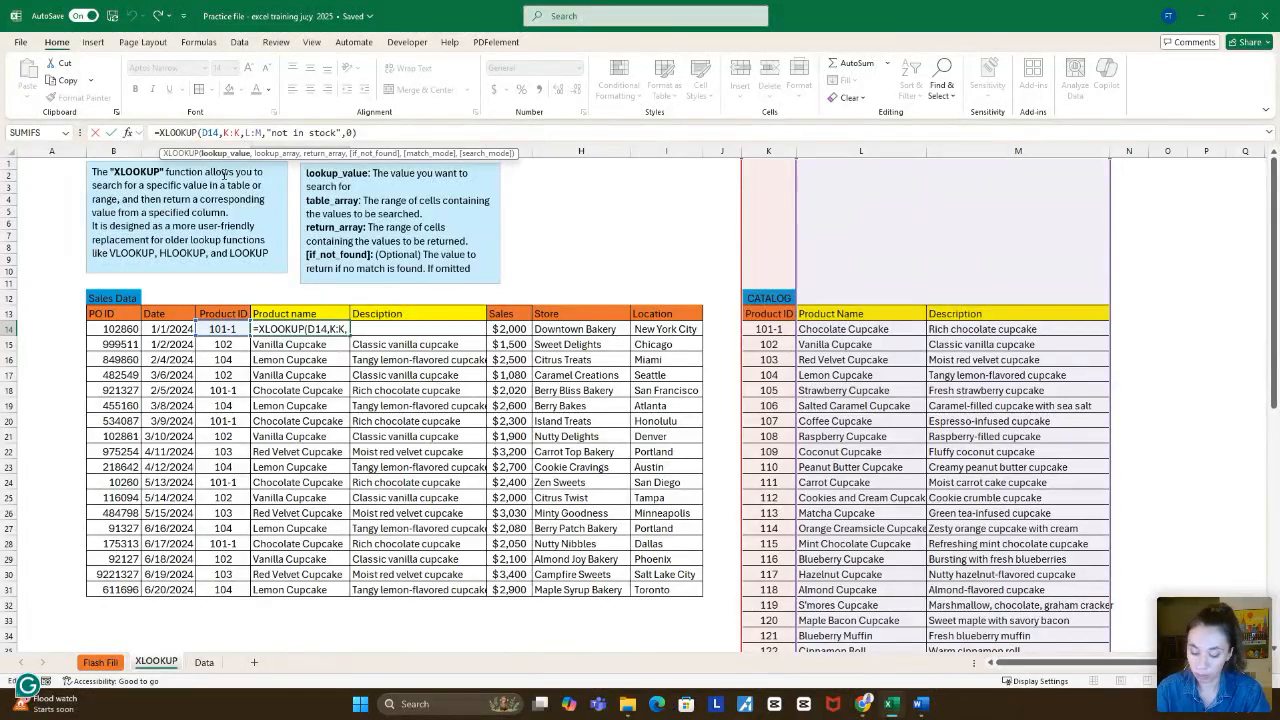
type("trim")
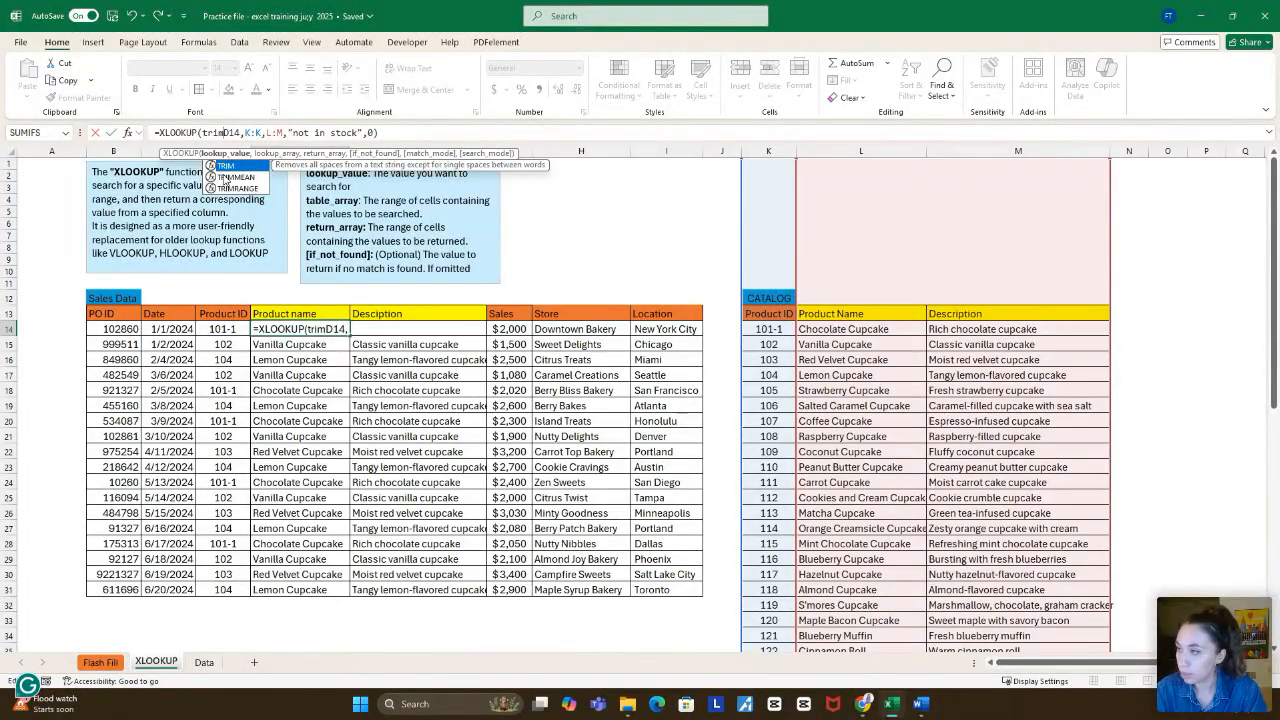
type("(D14")
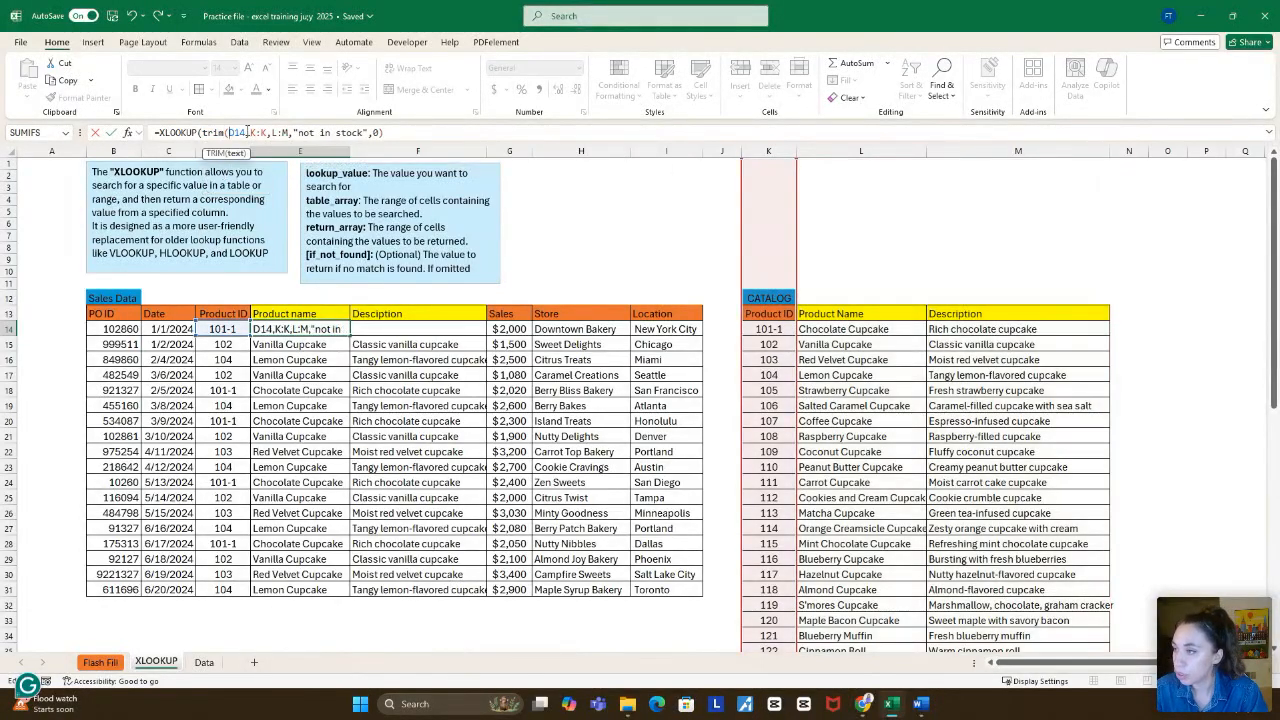
type(")")
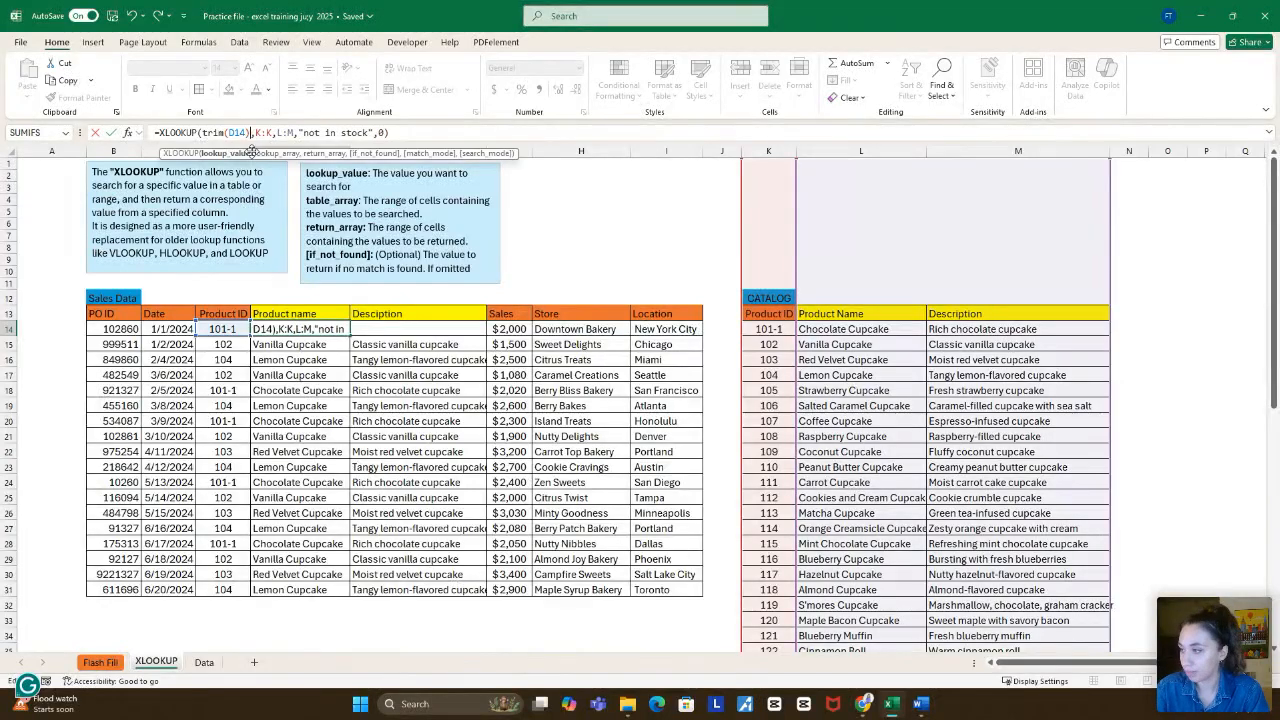
key("Return")
left_click(352, 326)
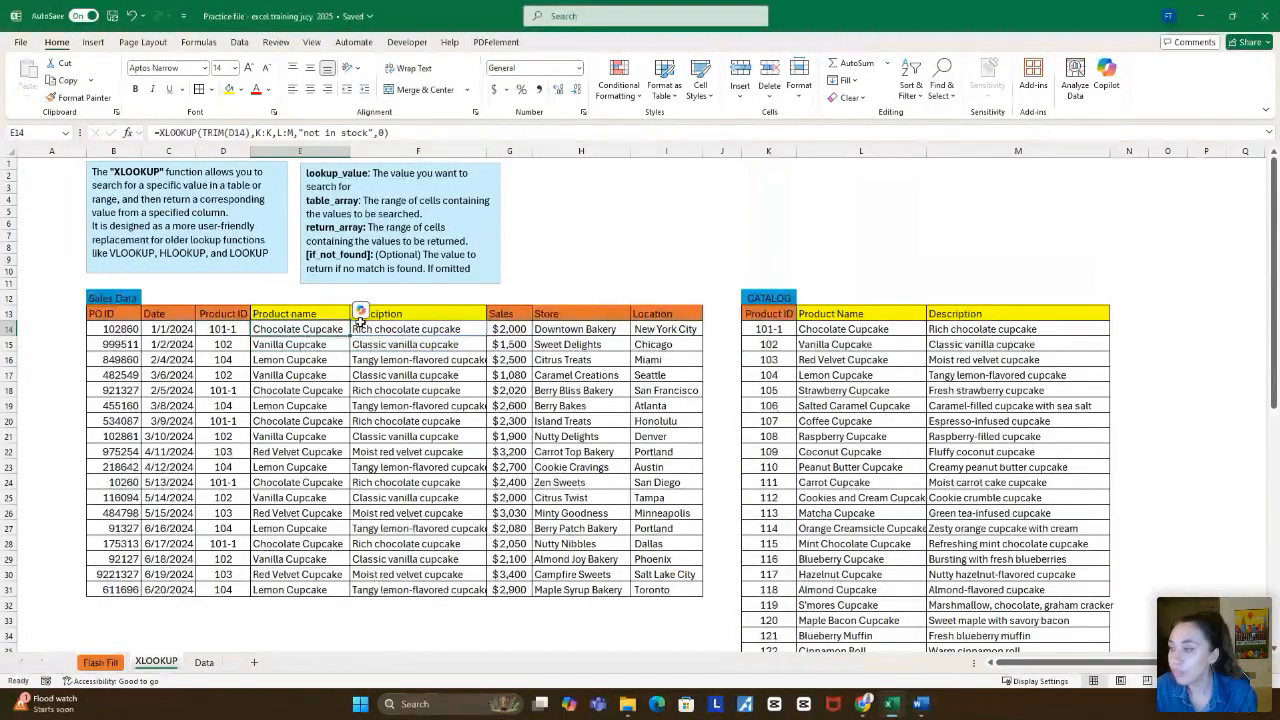
left_click(238, 327)
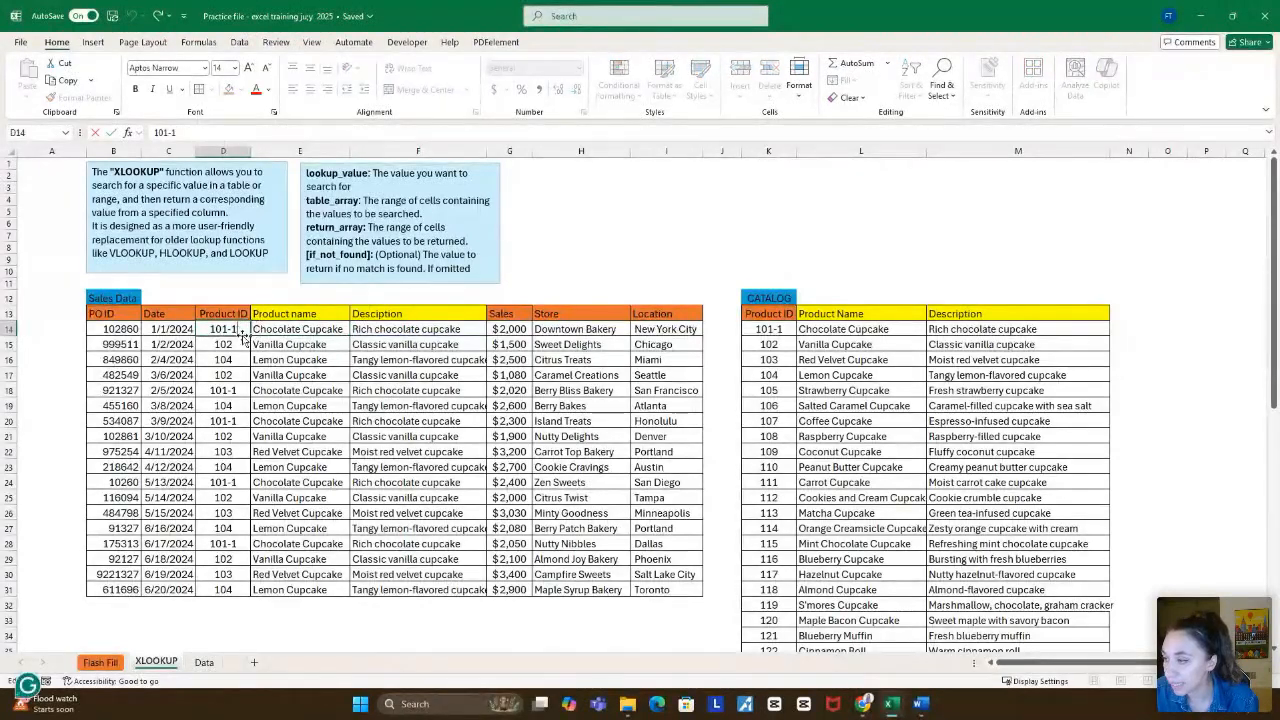
left_click(291, 332)
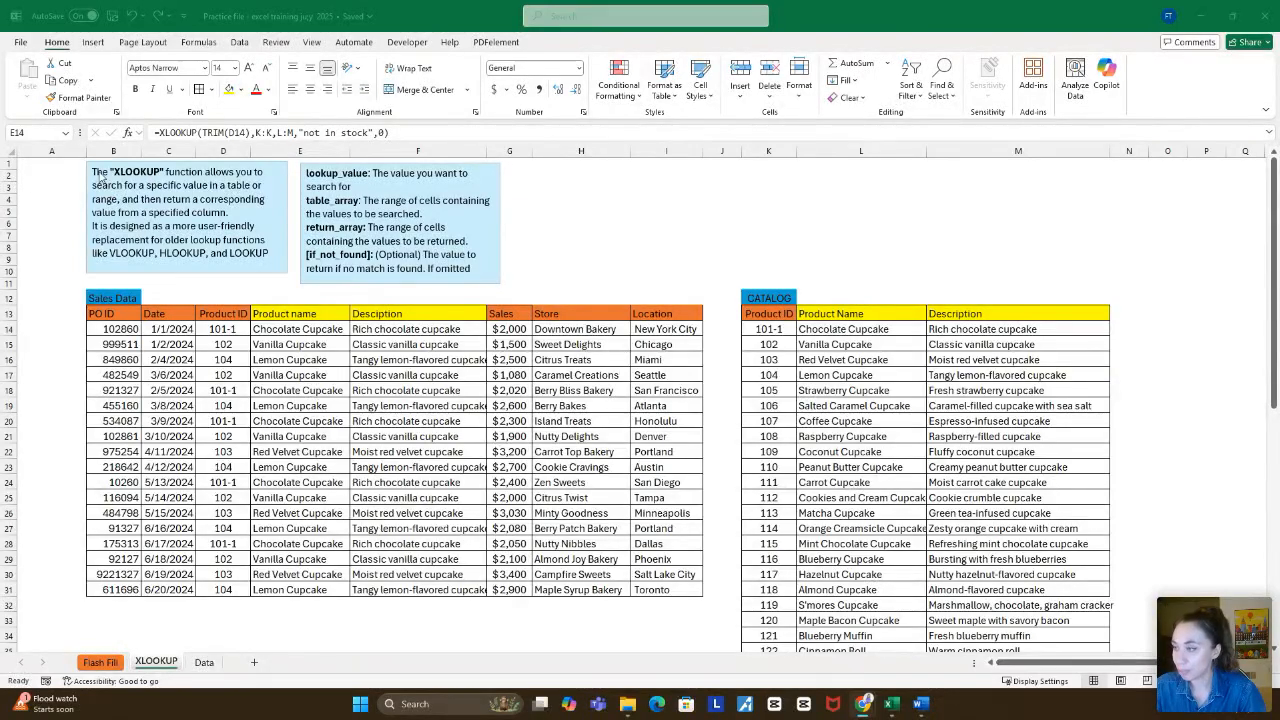
Step: Open the Data sheet and autofit the column widths across the whole sales table
left_click(208, 665)
left_click(248, 419)
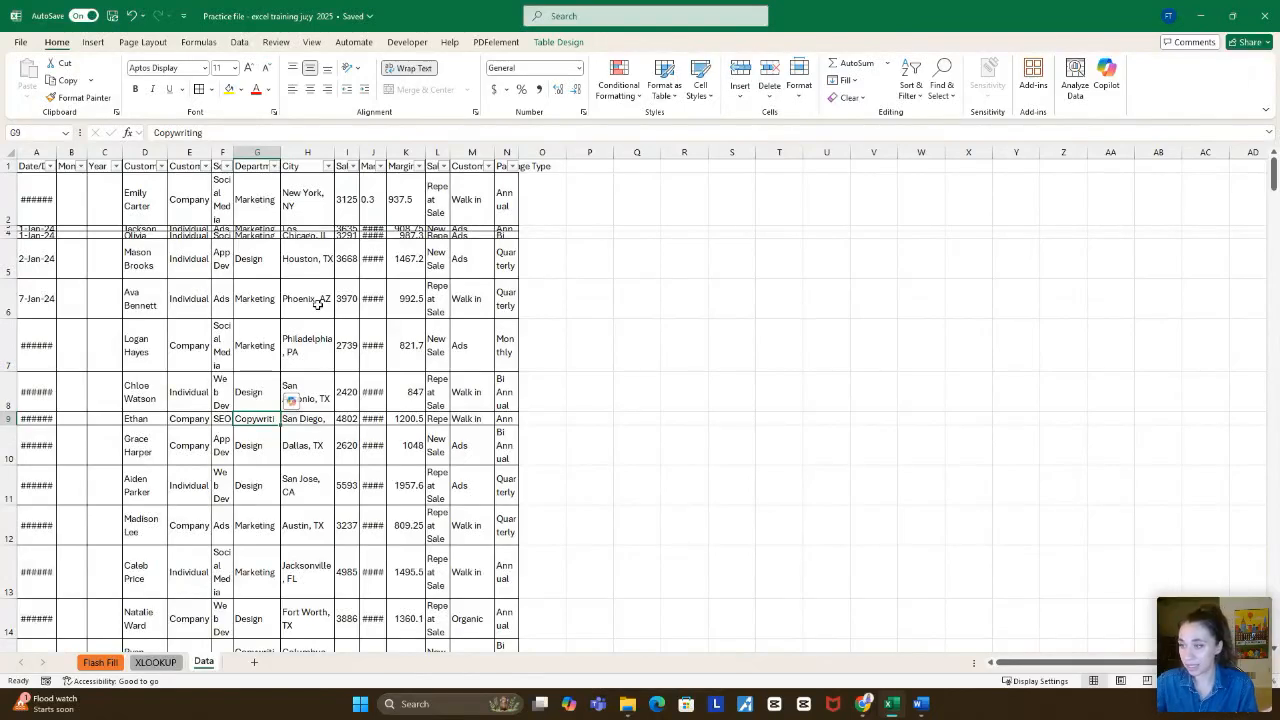
left_click(190, 263)
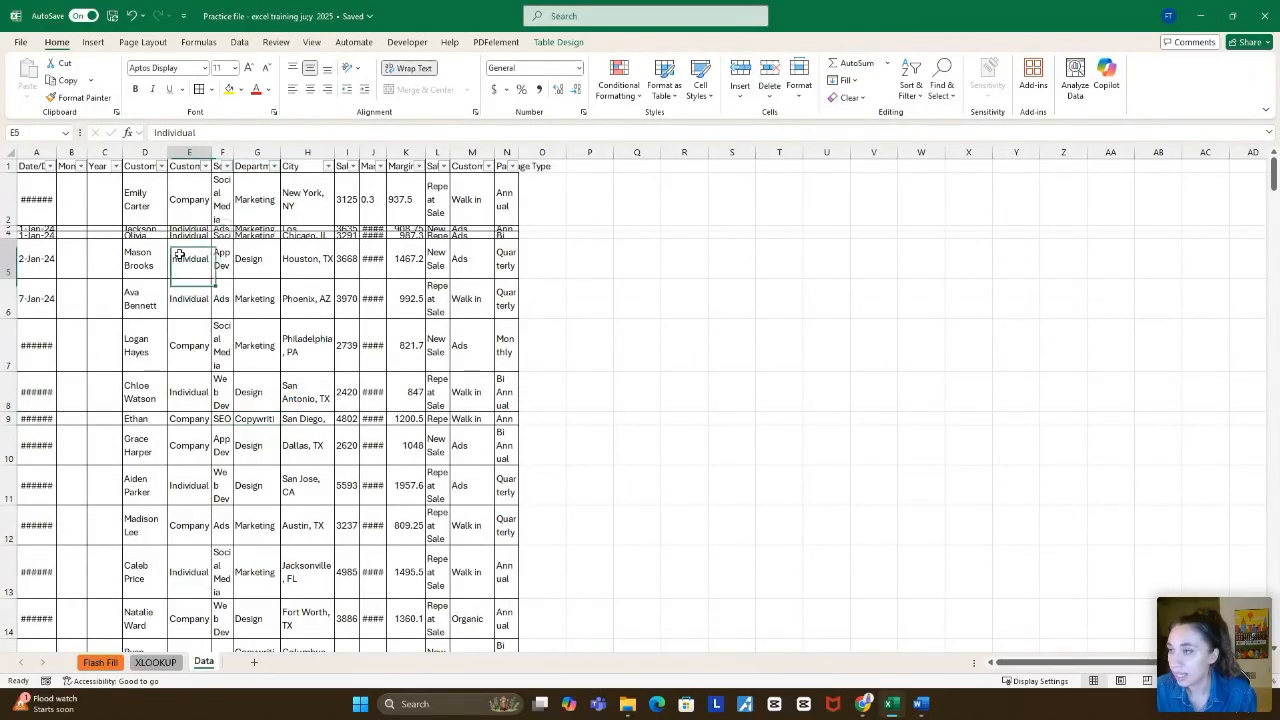
left_click(184, 305)
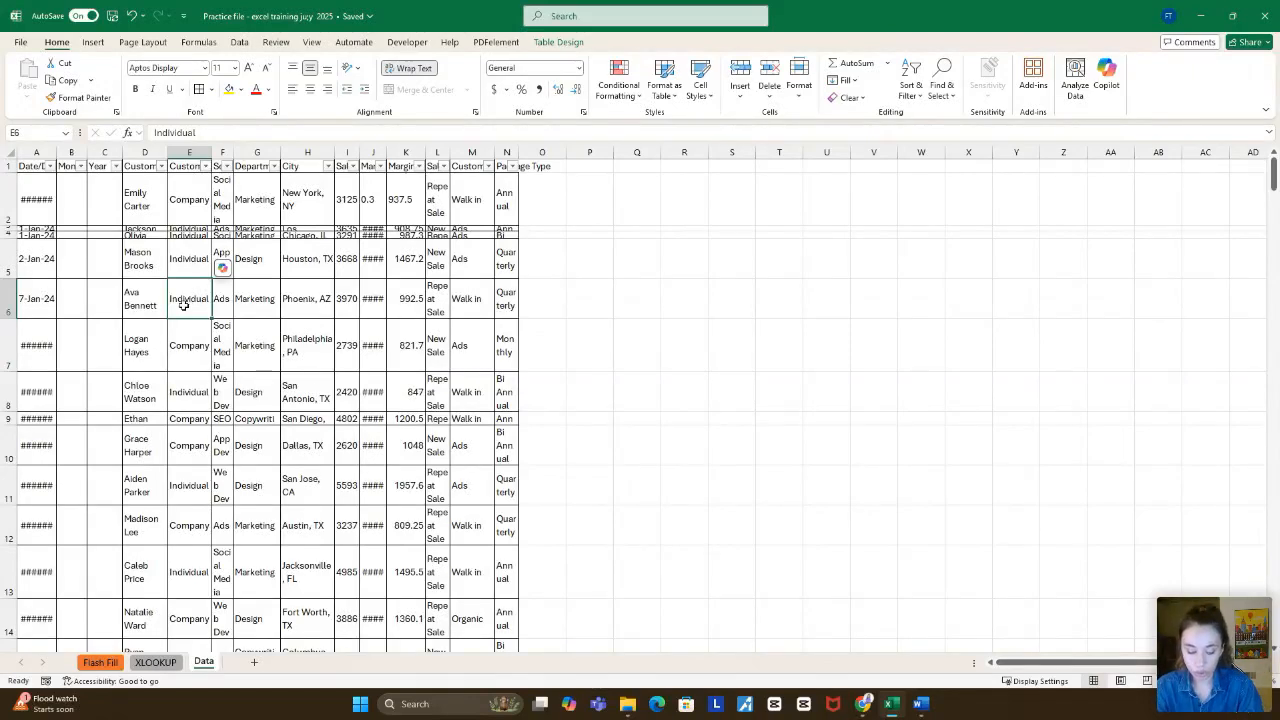
key("ctrl+a")
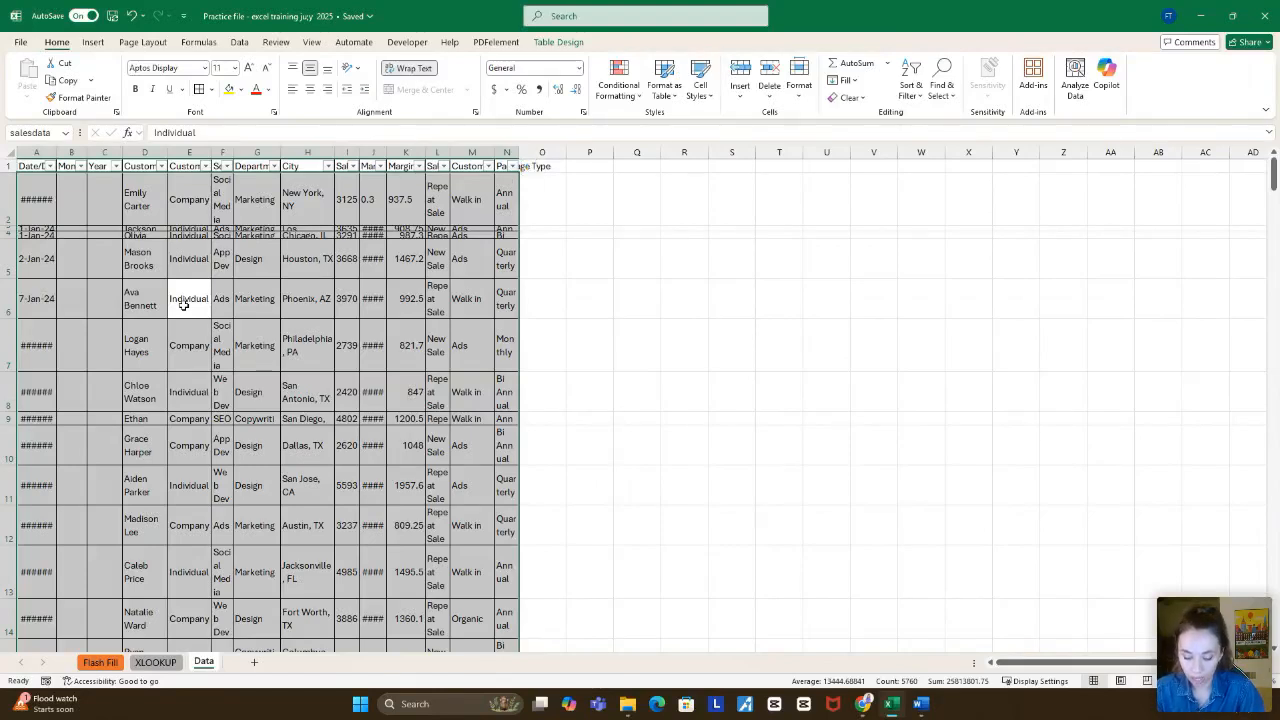
key("alt+h")
key("o")
key("i")
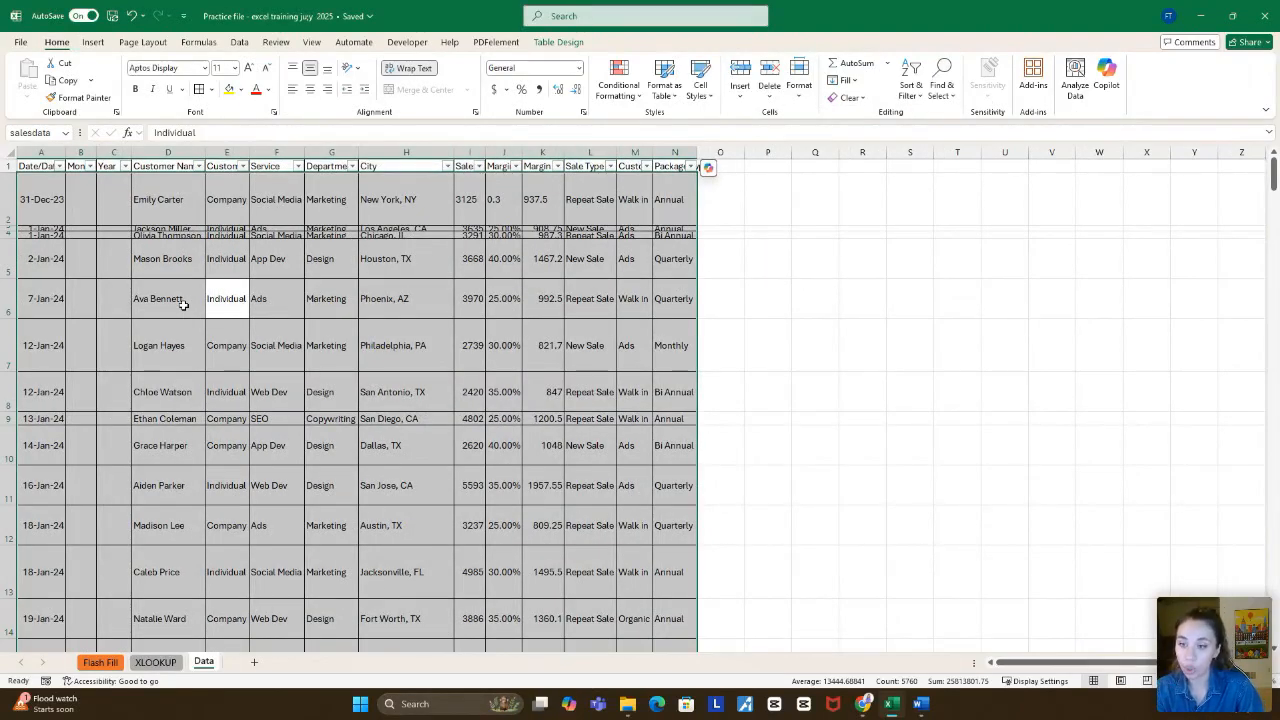
Step: Autofit the row heights of the sales table and widen the Package Type column to fit its header
key("alt+h")
key("o")
key("a")
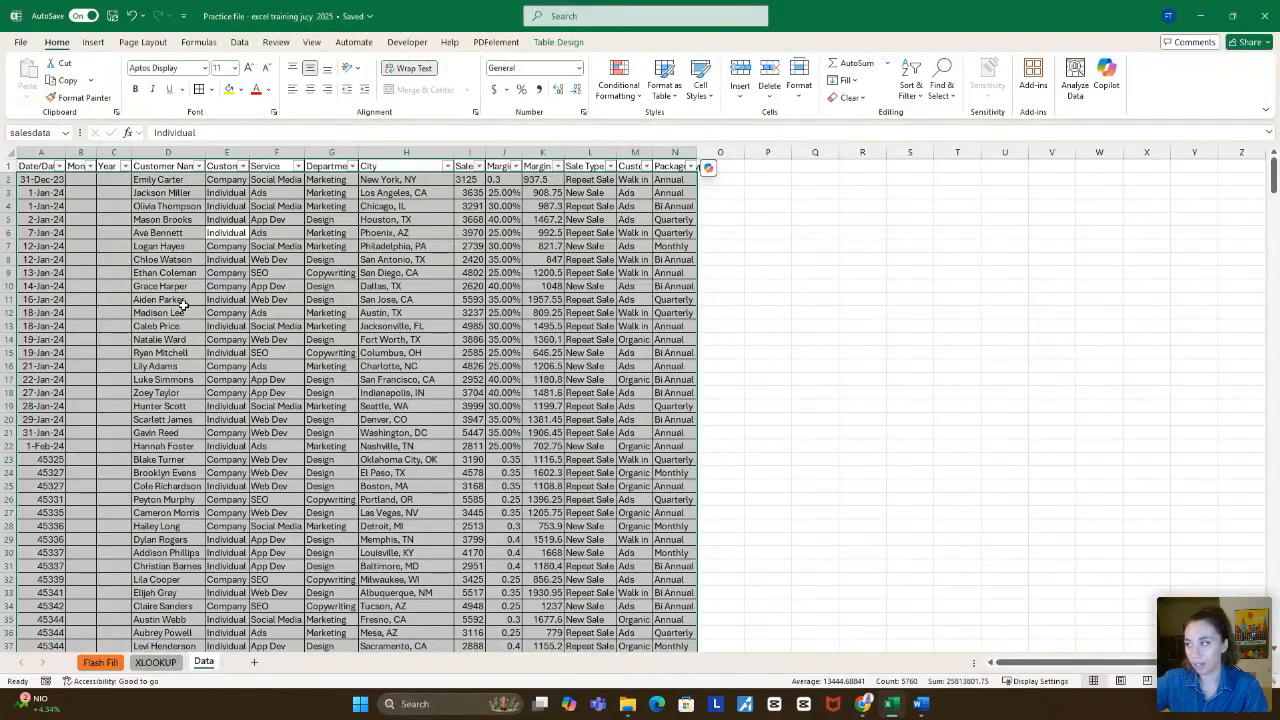
left_click(771, 311)
left_click_drag(697, 155, 722, 155)
left_click(333, 299)
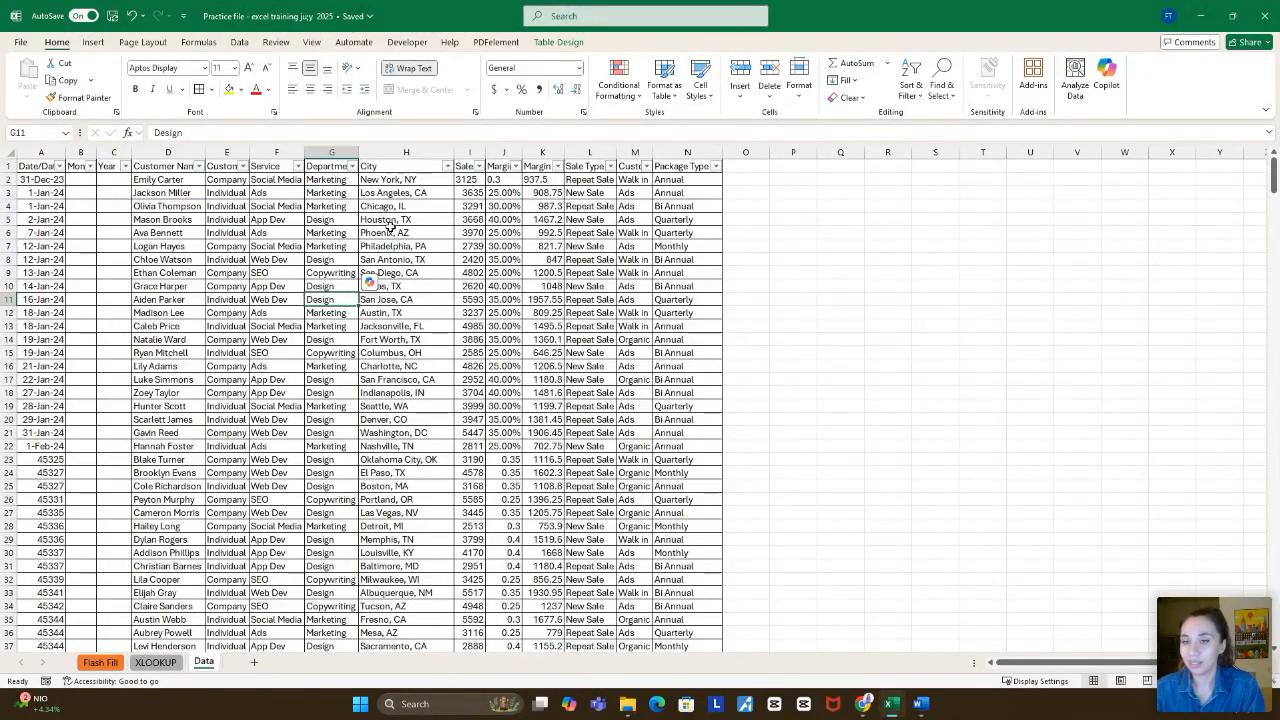
Step: Compare the Month and Year columns with the dates in the first rows of column A
key("alt+Tab")
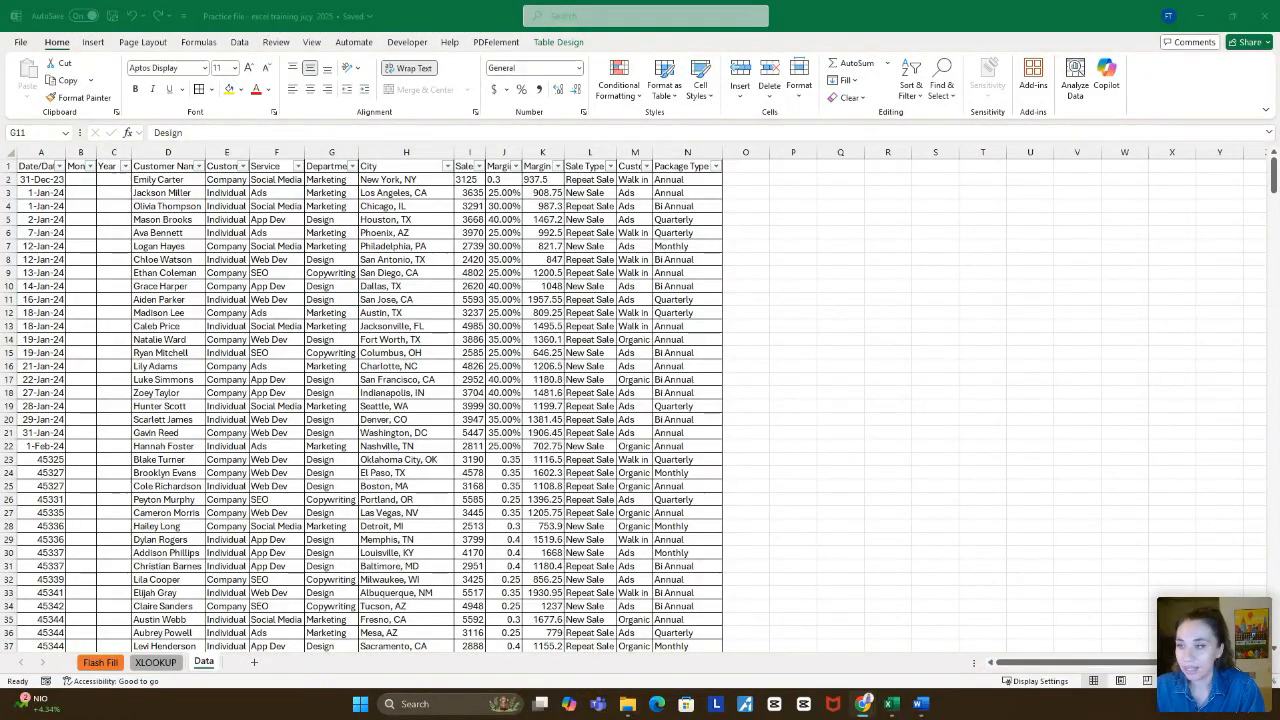
left_click(357, 298)
left_click(330, 232)
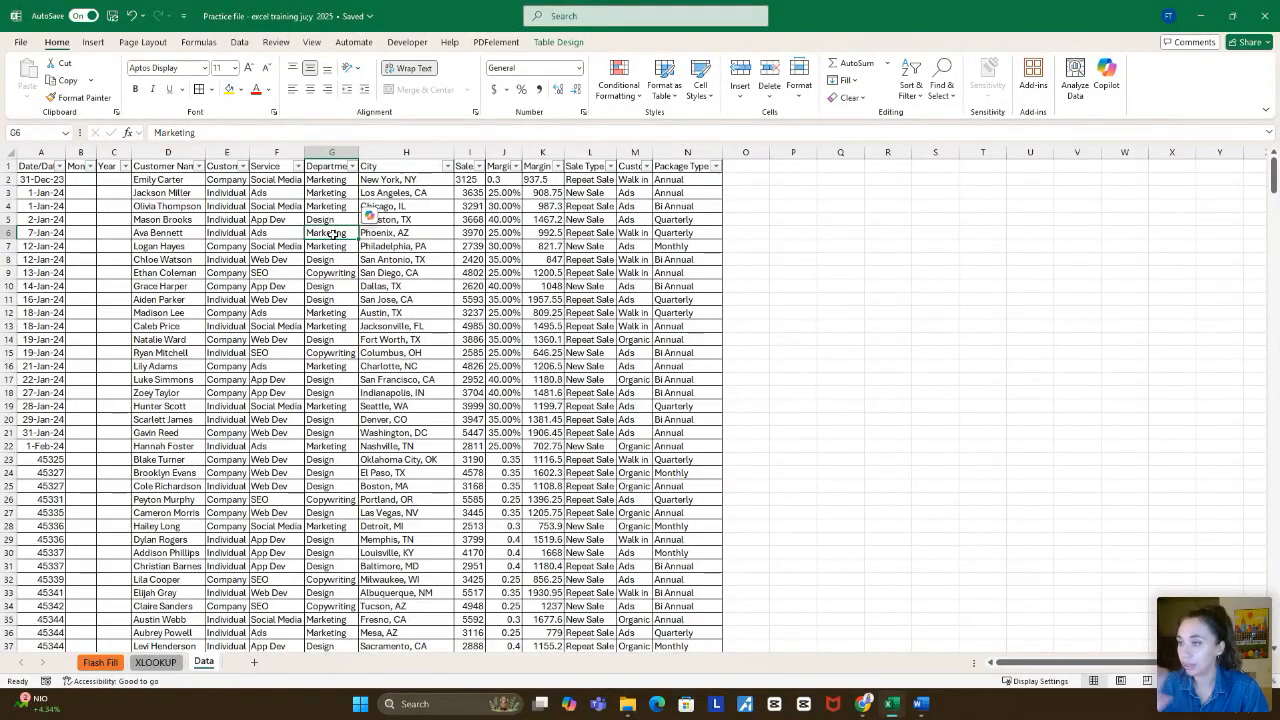
left_click(90, 177)
left_click(111, 181)
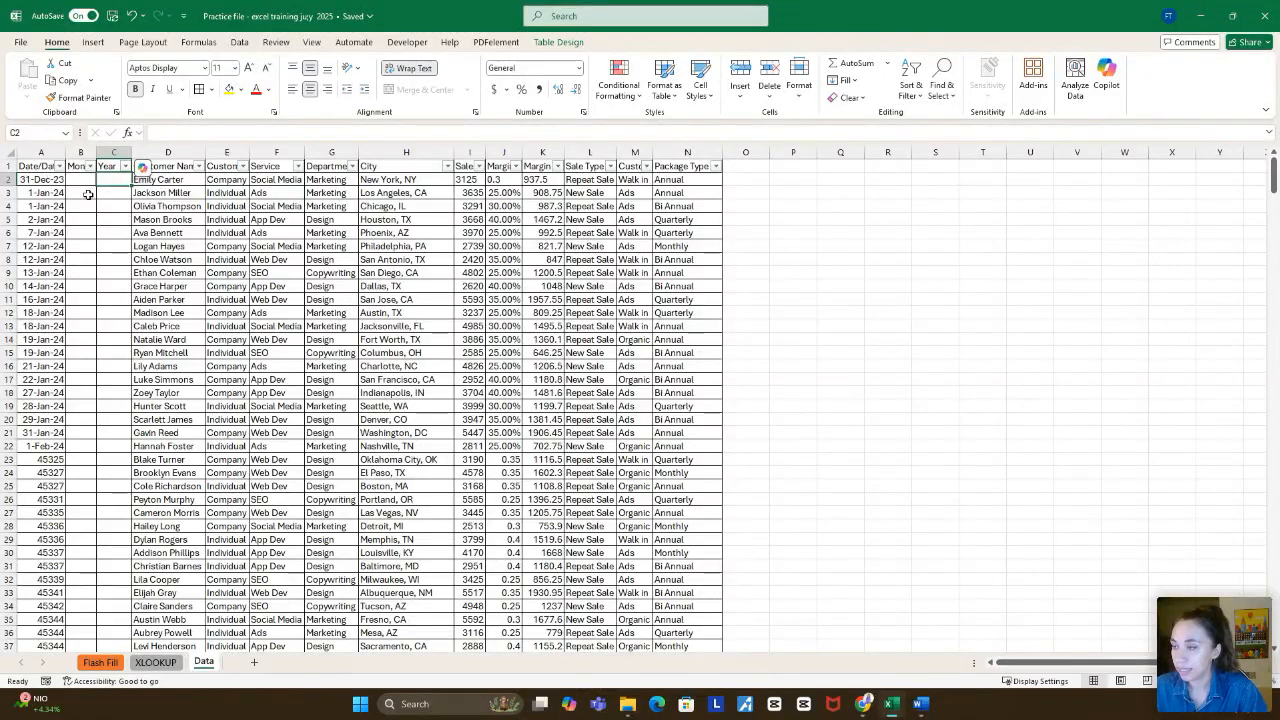
left_click(80, 184)
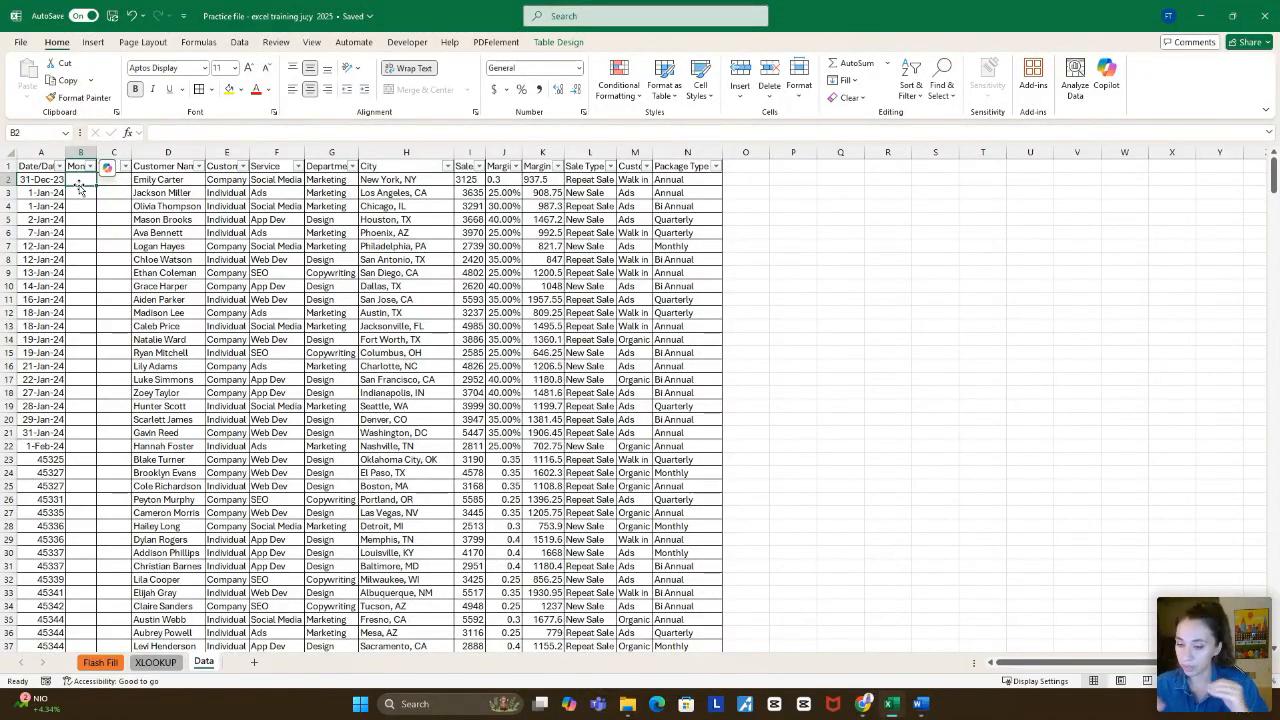
left_click(54, 180)
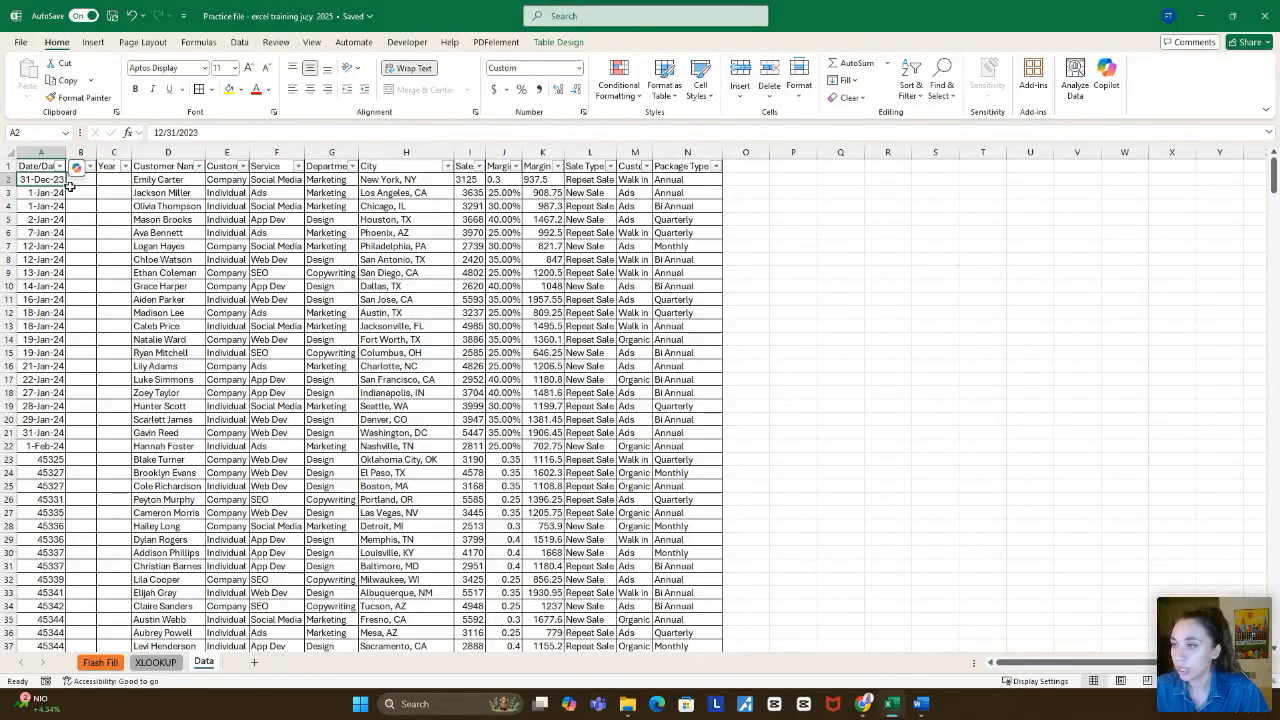
left_click(41, 220)
Step: Enter Dec in B2 and Jan in B3, and try filling the Month column down from B3 to B18
left_click(79, 179)
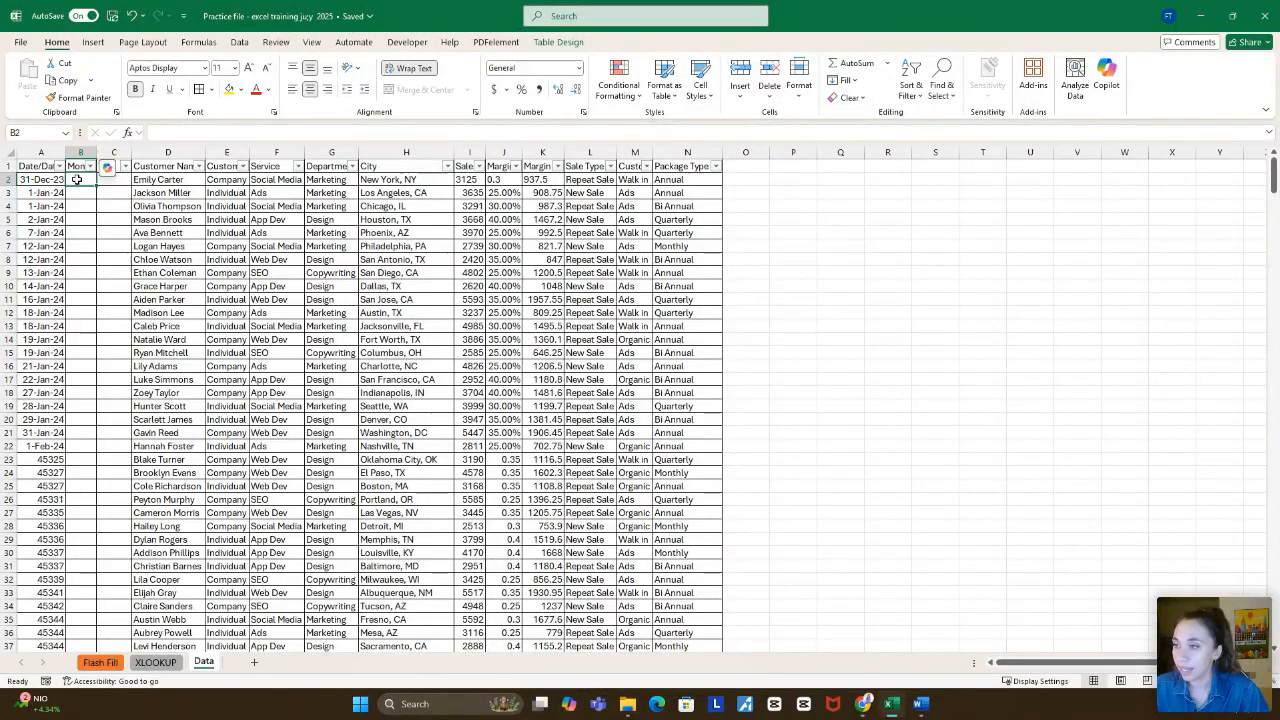
type("De")
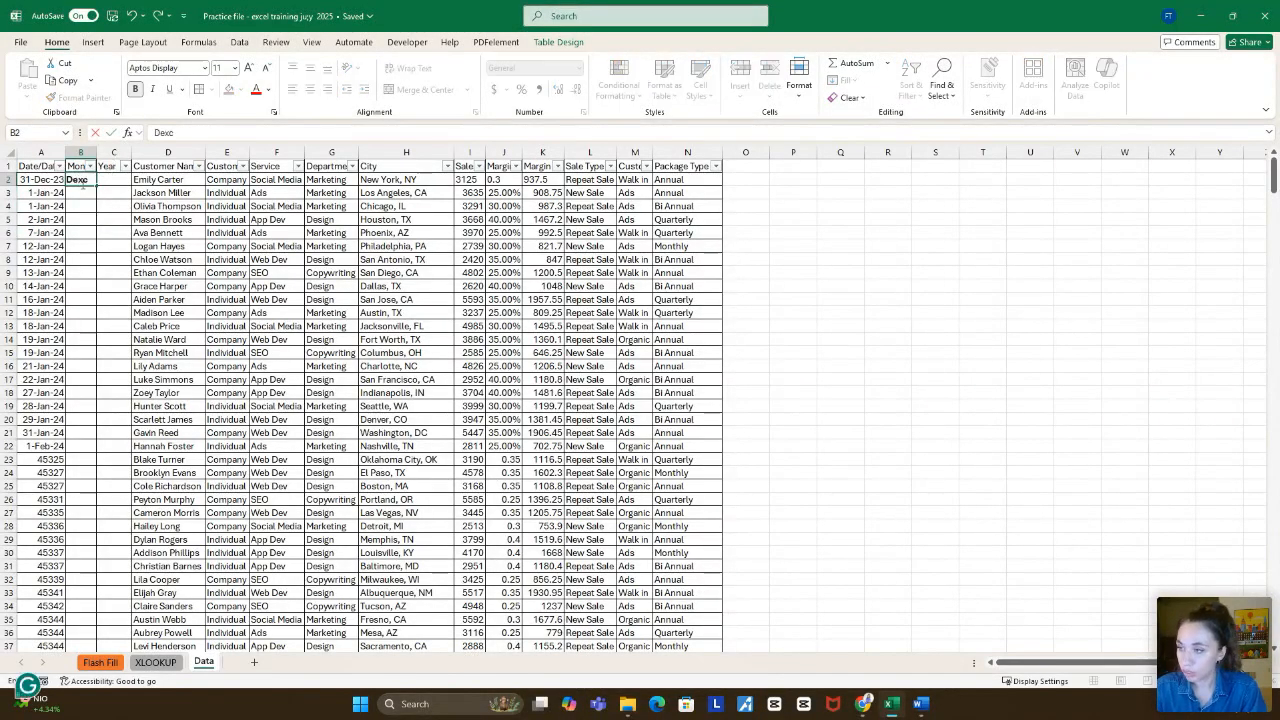
type("c")
key("Return")
type("Jan")
key("Return")
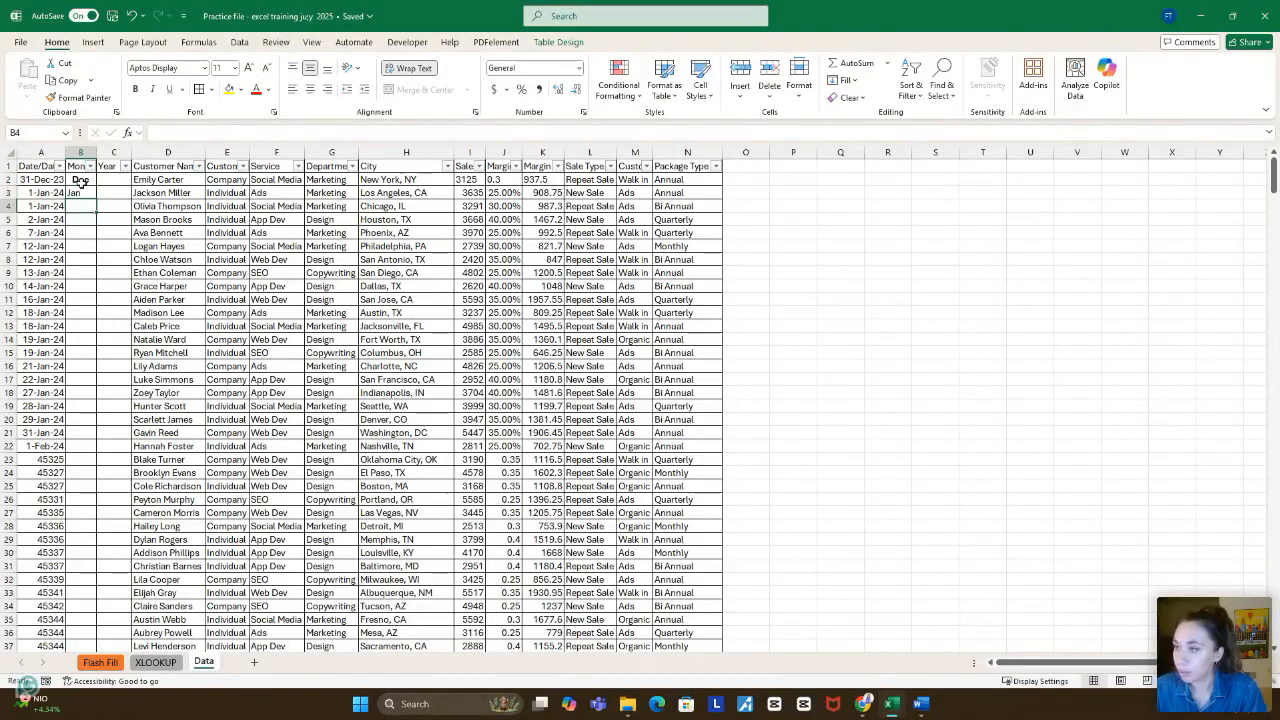
left_click(92, 193)
left_click_drag(92, 198, 98, 392)
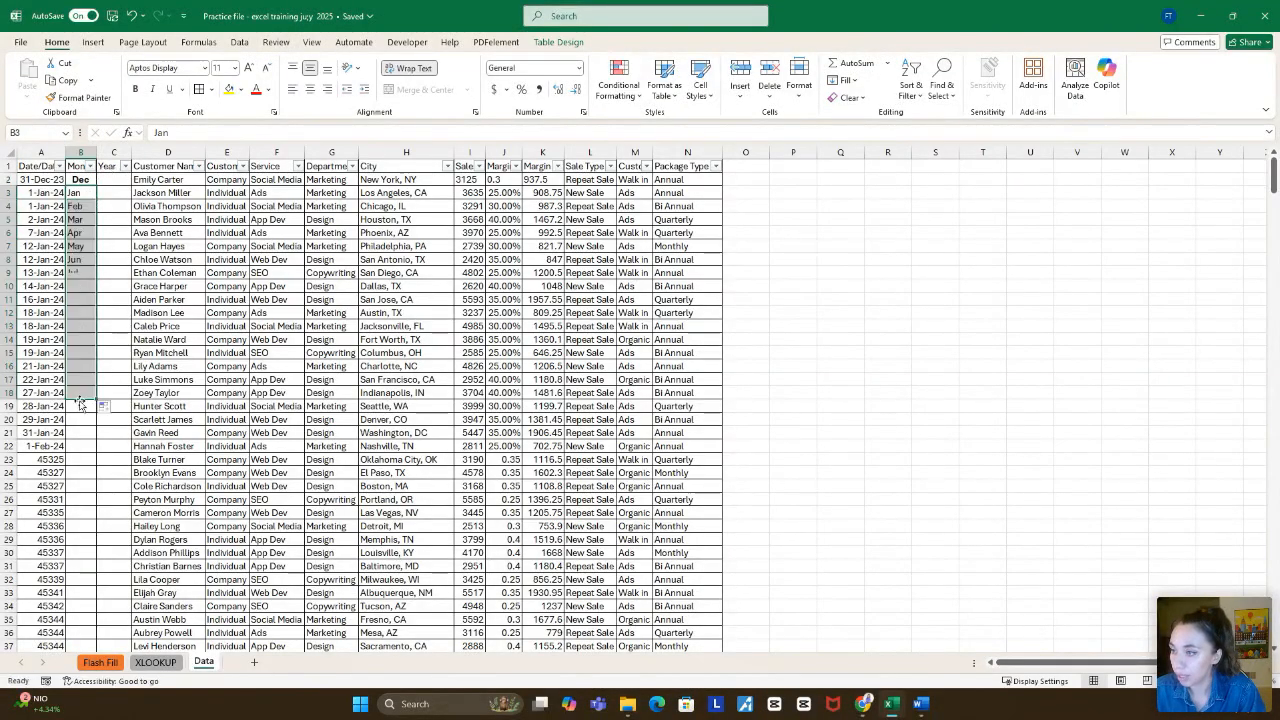
Step: Clear the month entries in B2:B18
left_click(113, 312)
left_click_drag(80, 180, 75, 396)
key("Delete")
Step: Enter =TEXT(A2,"mmm") in B2 to extract the abbreviated month name for the Month column
left_click(84, 182)
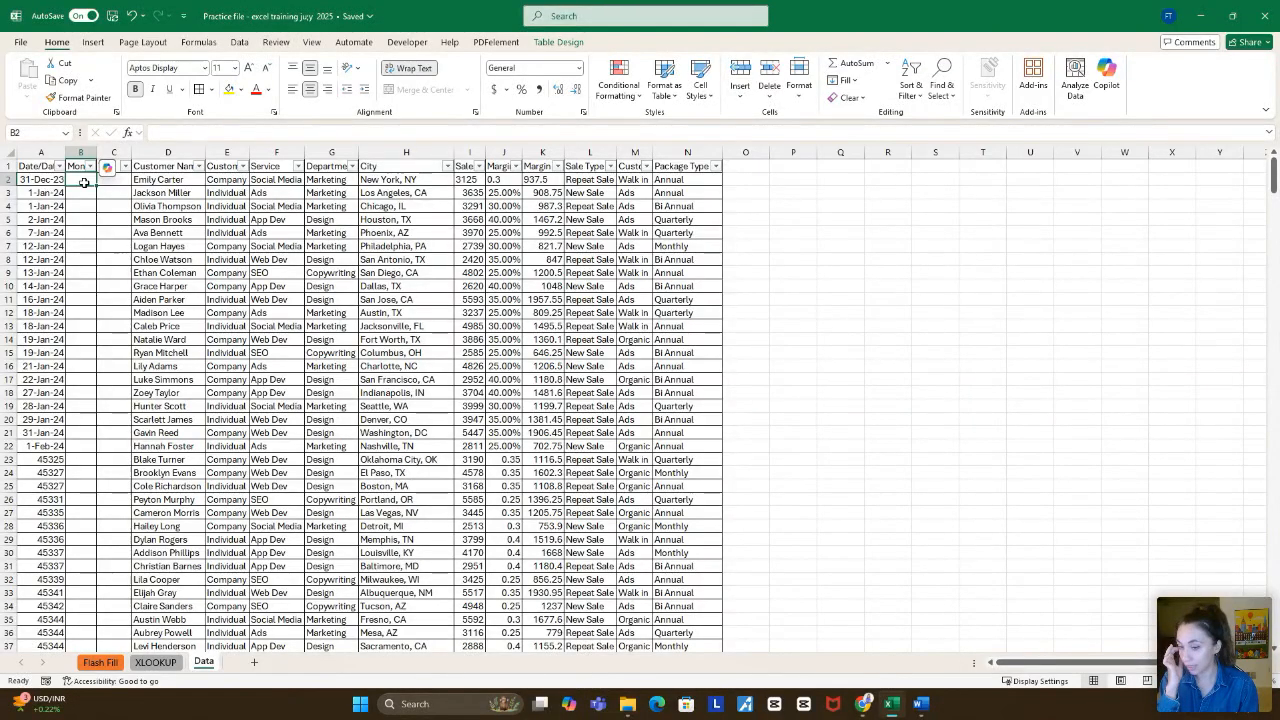
type("=text(")
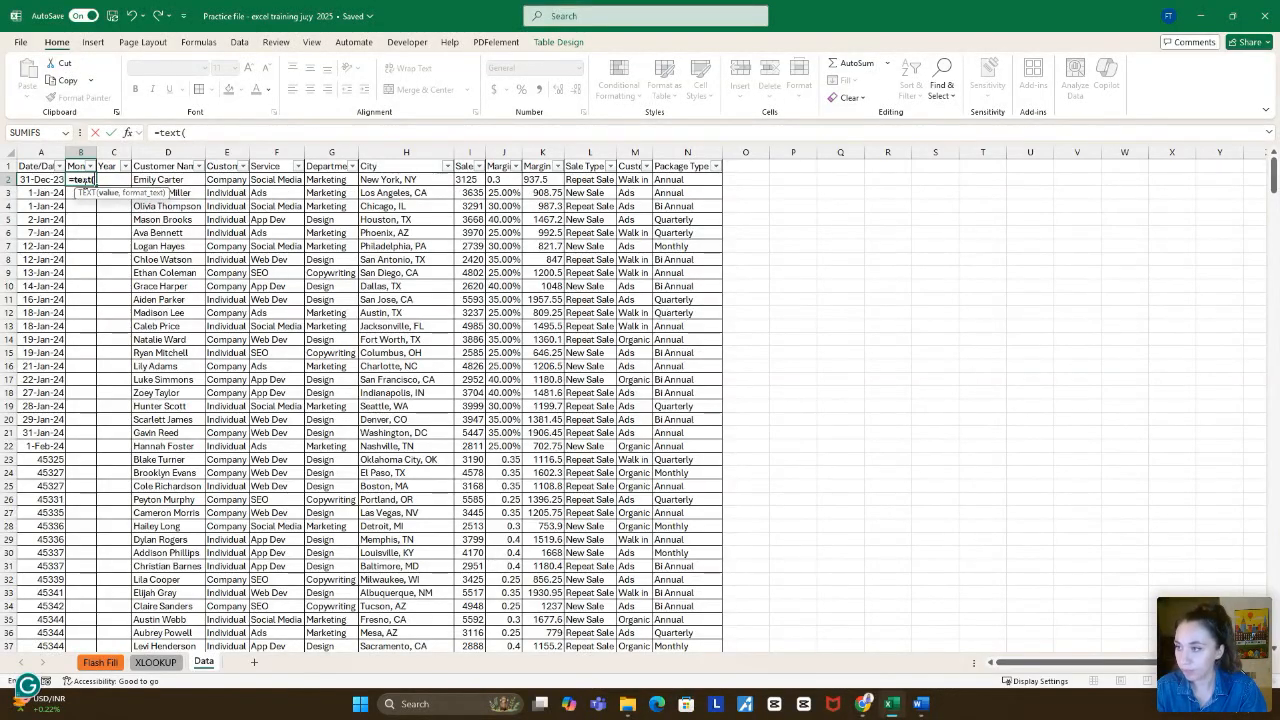
left_click(30, 179)
key("ctrl+shift+Right")
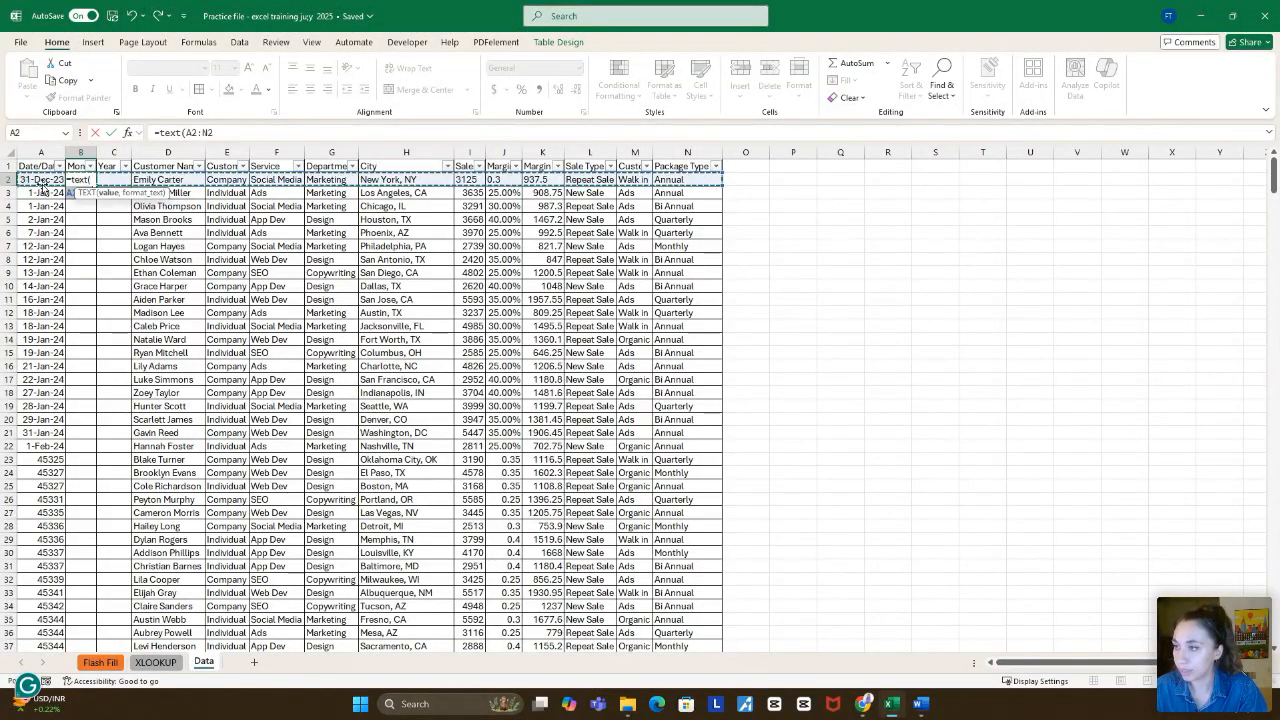
key("ctrl+shift+Left")
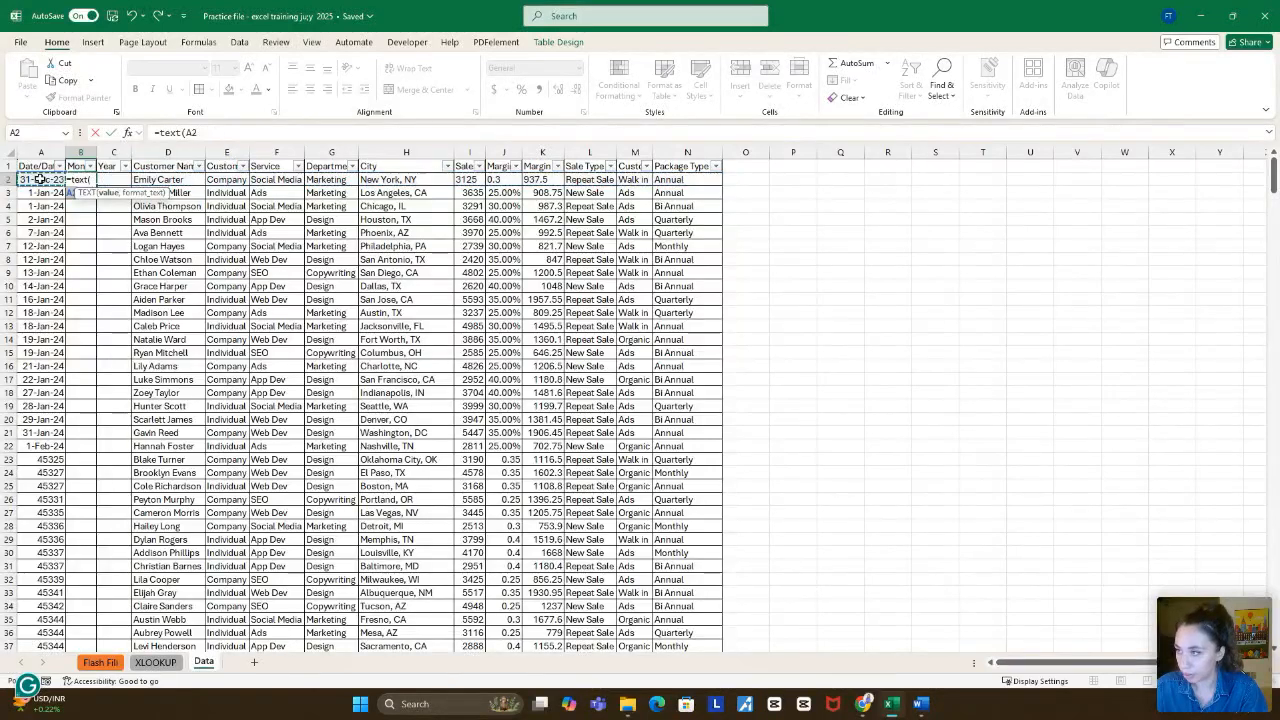
type(",")
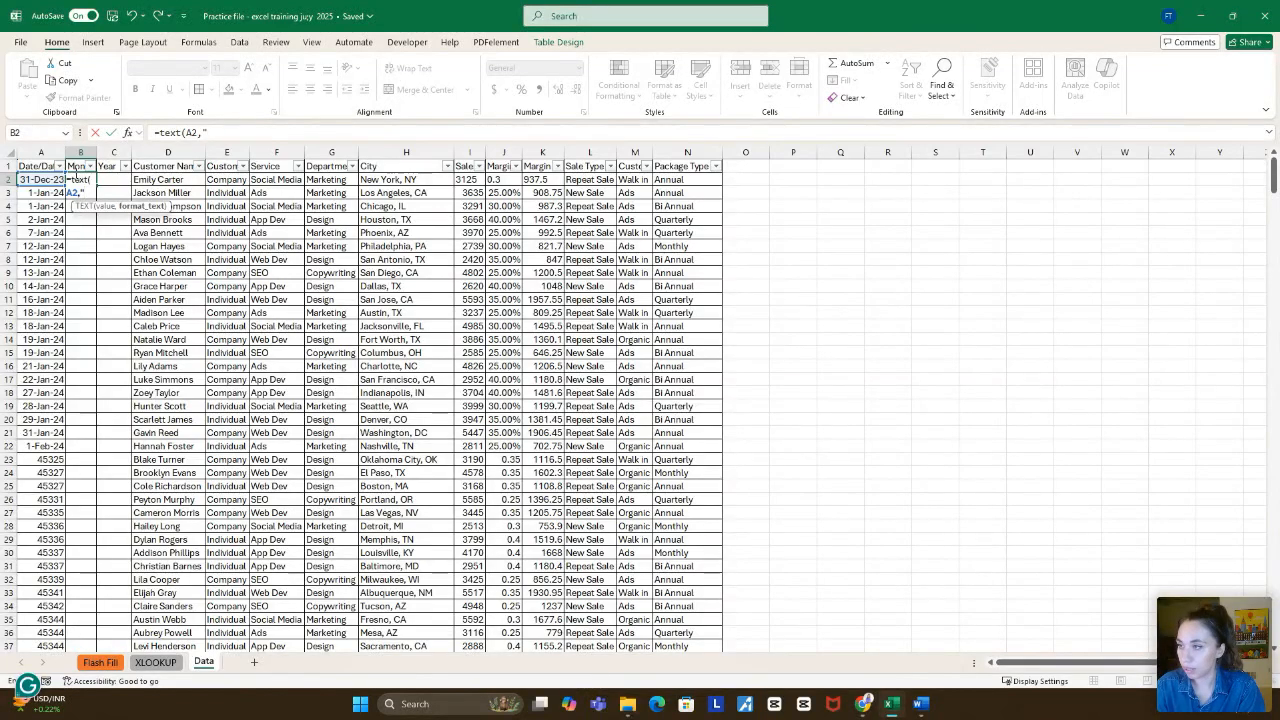
type("mmm")
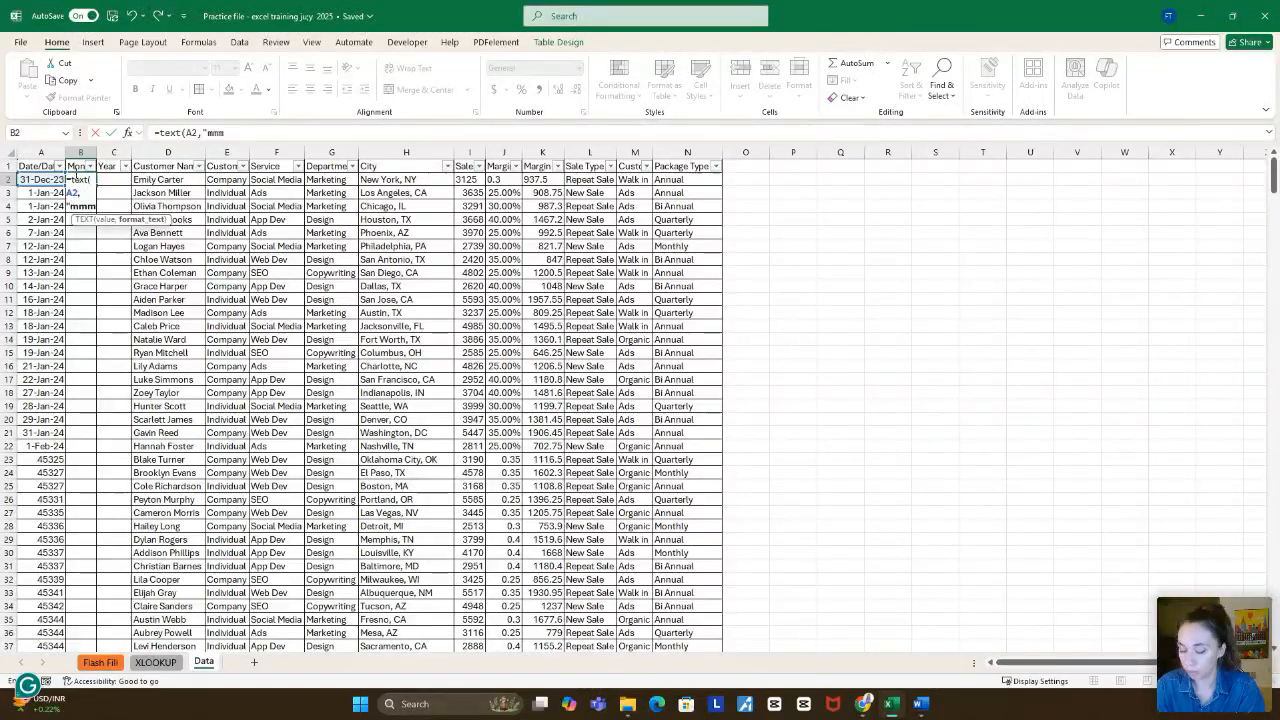
type("\"")
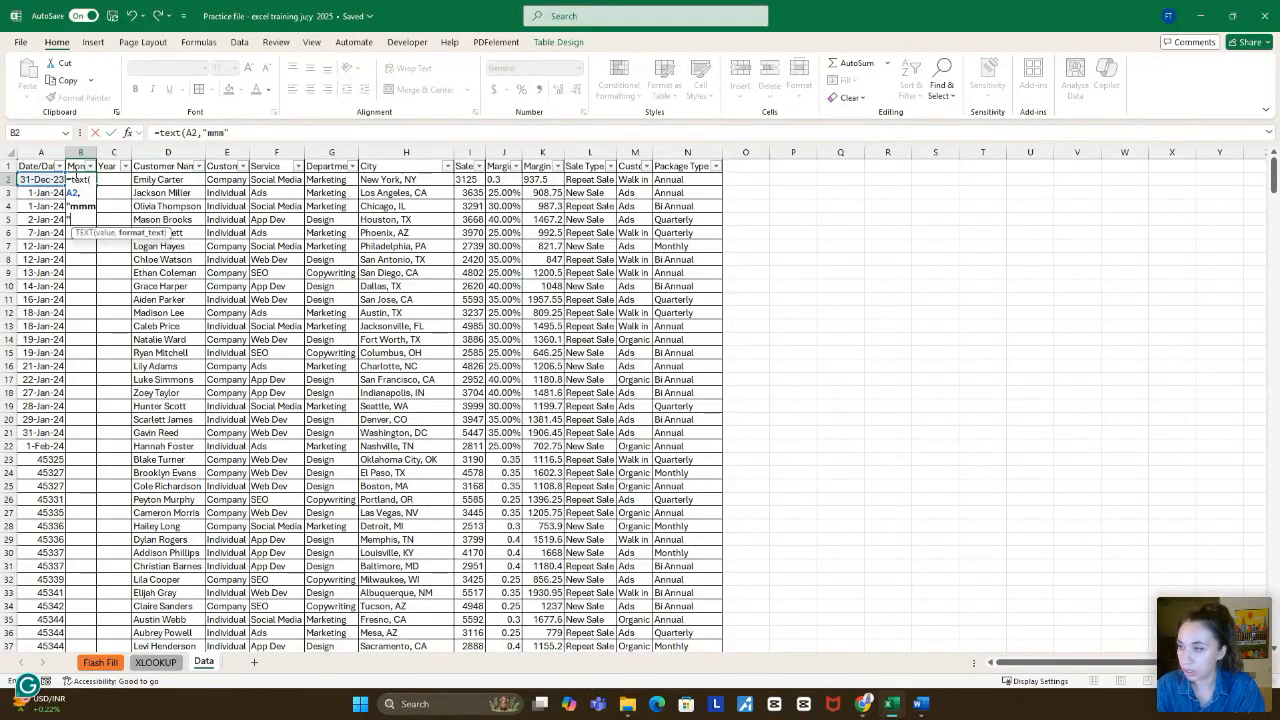
type(")")
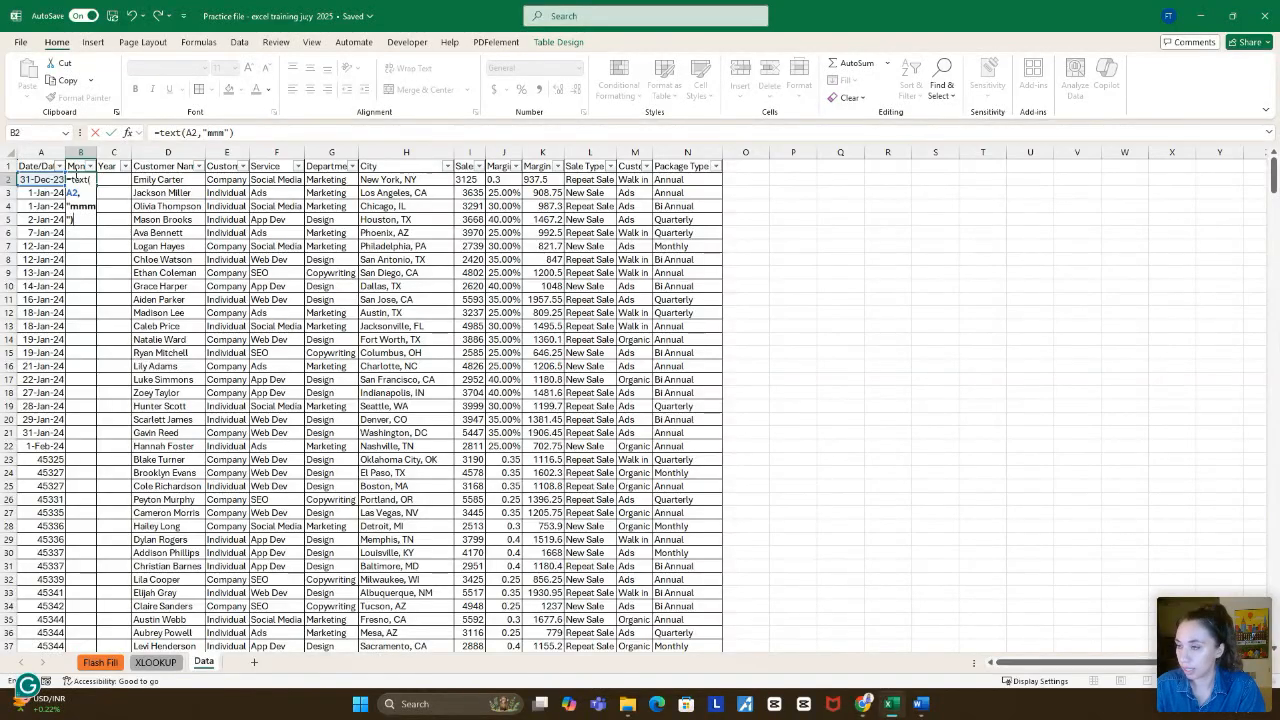
key("Return")
Step: Check the month values and formulas down the Month column against the dates in column A
left_click(80, 432)
scroll(74, 477, "down", 2)
scroll(74, 480, "down", 13)
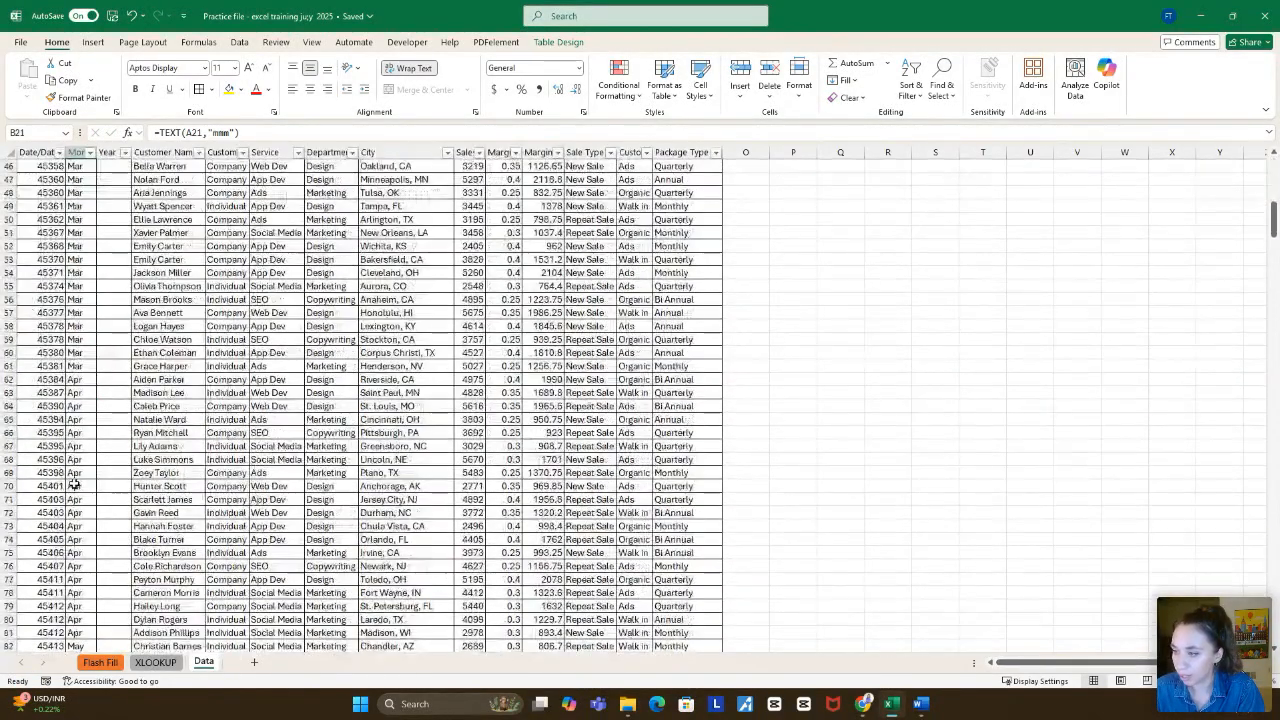
scroll(74, 485, "up", 15)
left_click(74, 182)
left_click(84, 287)
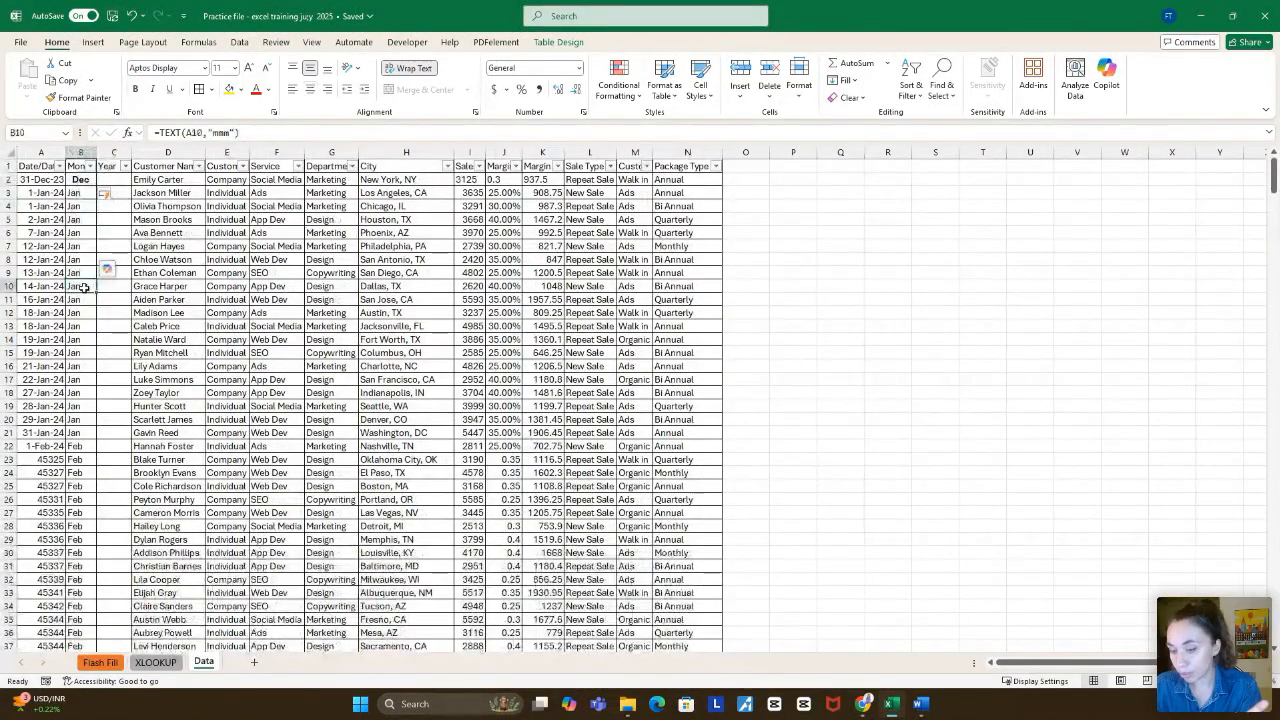
left_click(47, 246)
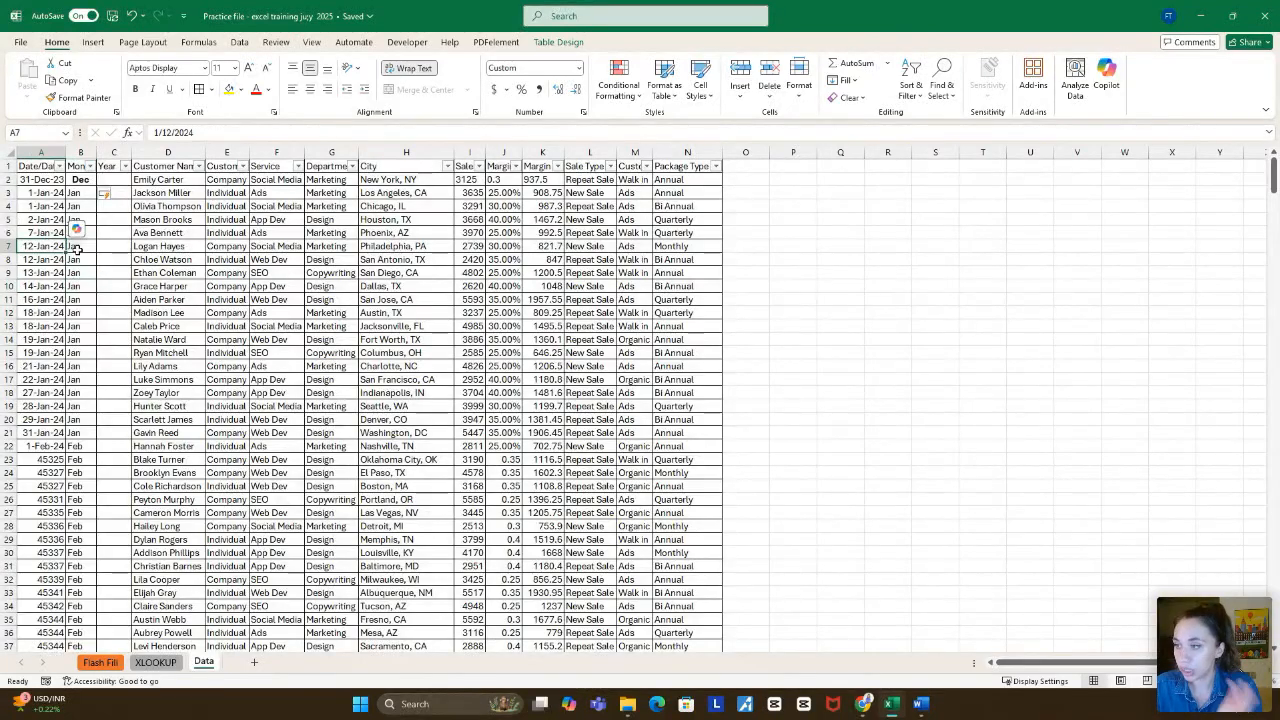
left_click(79, 250)
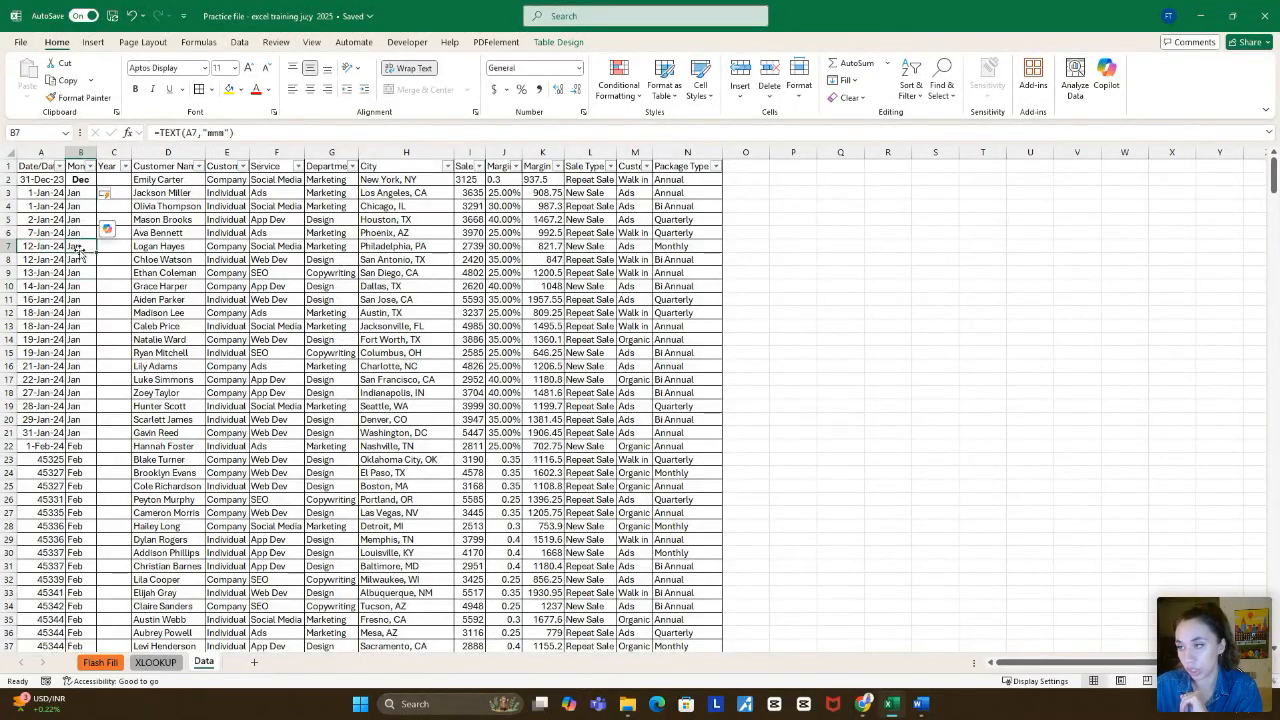
Step: Enter =TEXT(A2,"yyyy") in C2 to extract the four-digit year for the Year column
left_click(105, 178)
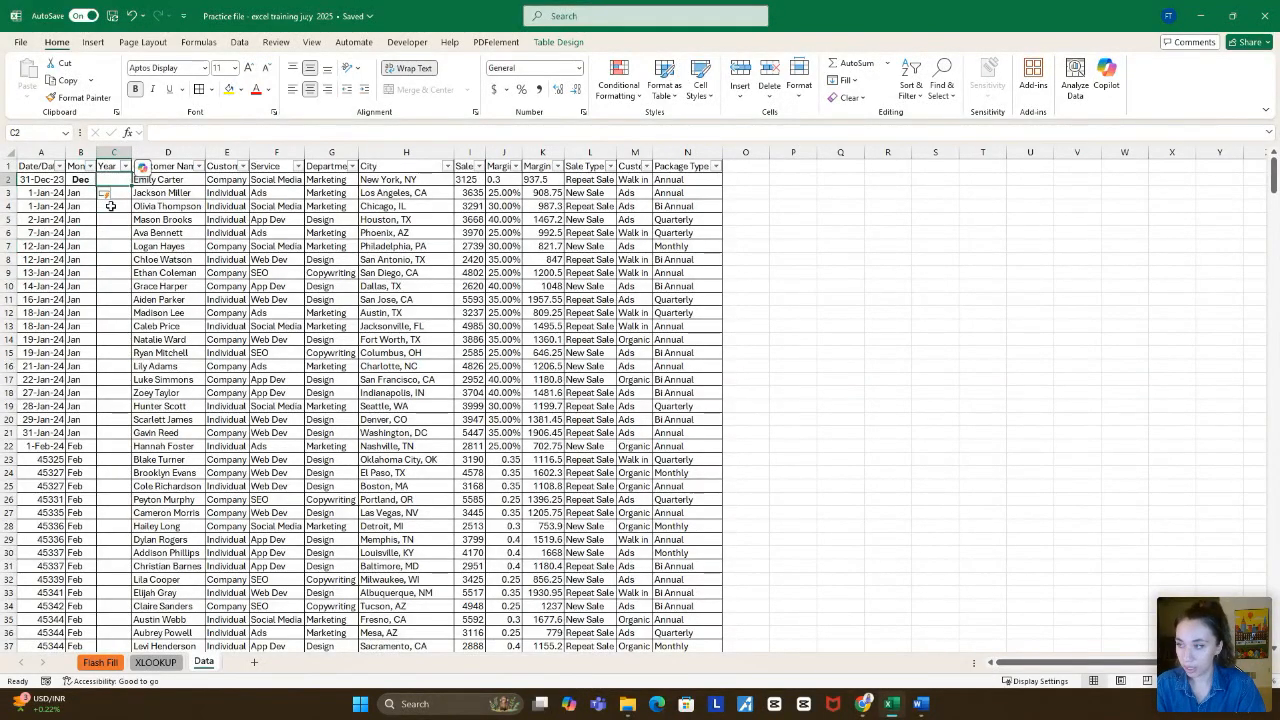
type("=text(")
left_click(36, 178)
type(",")
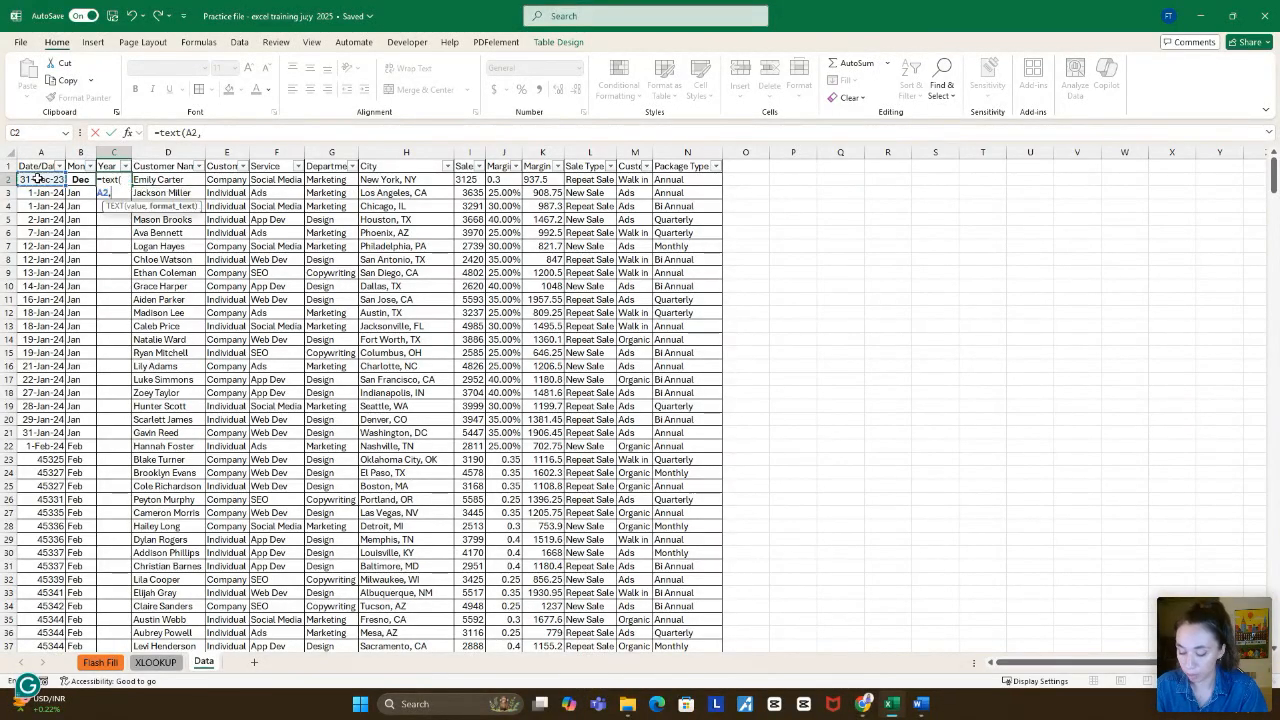
type("\"y")
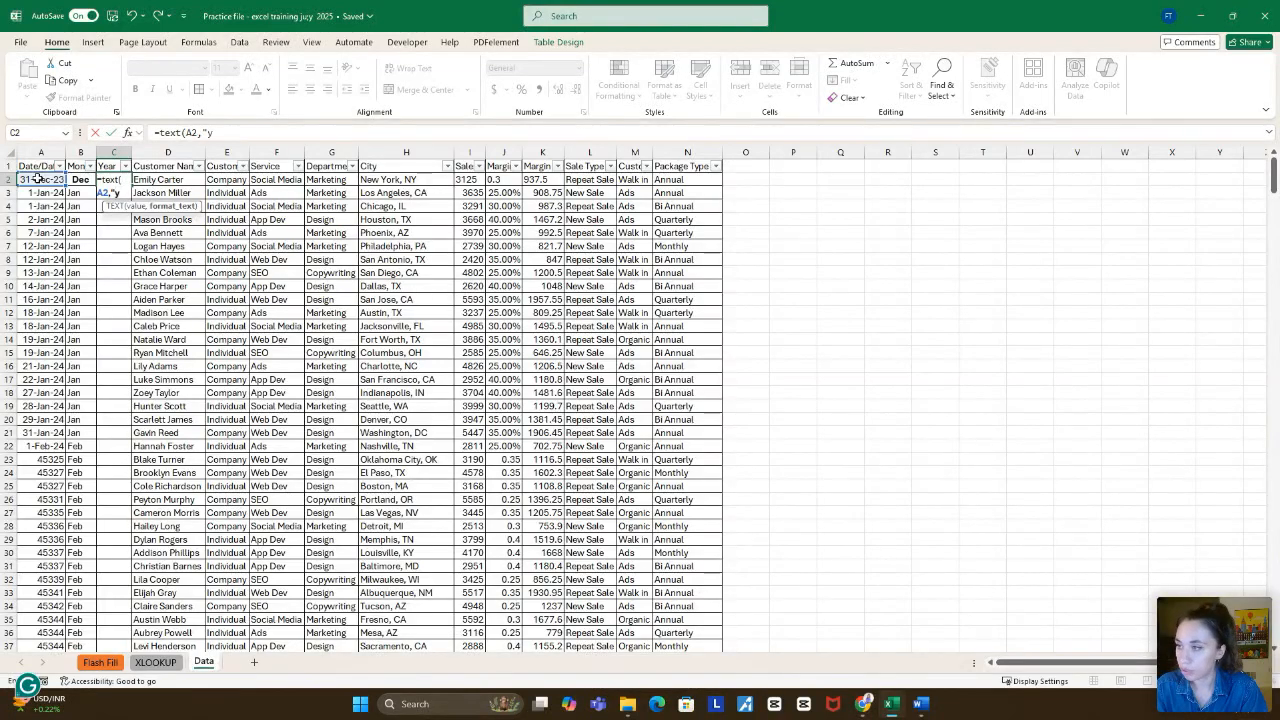
type("yyy")
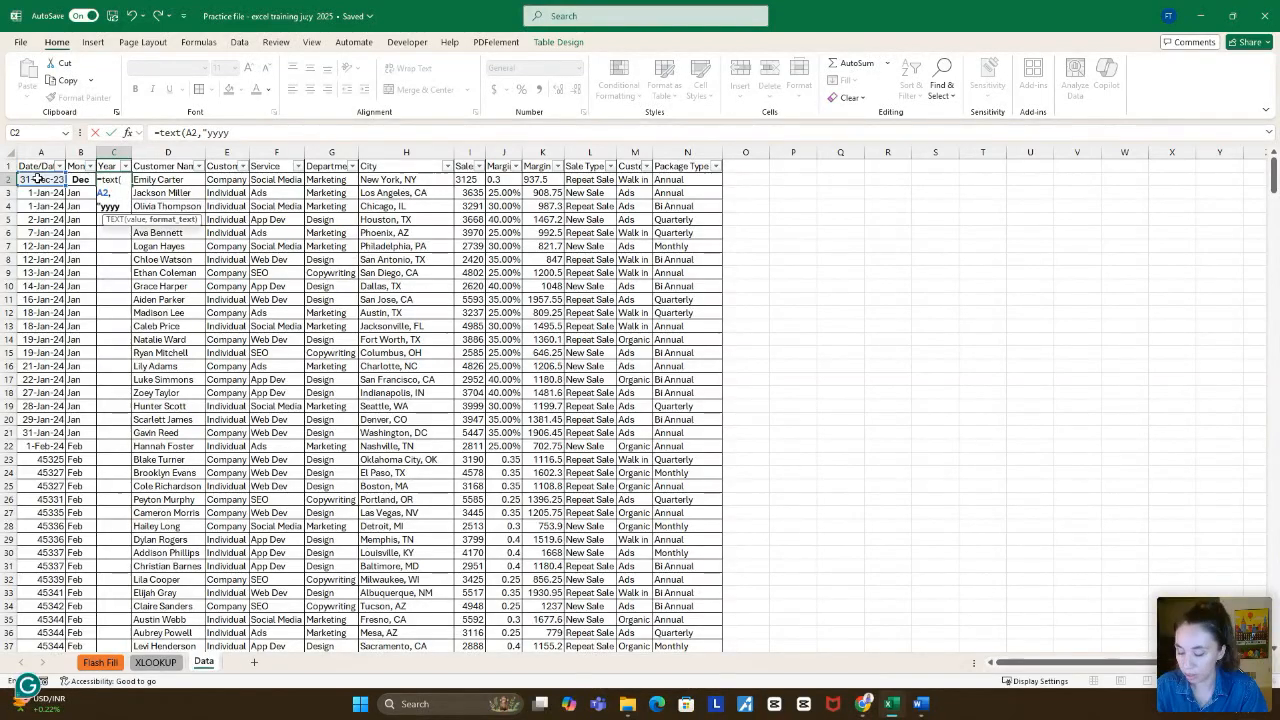
type("\")")
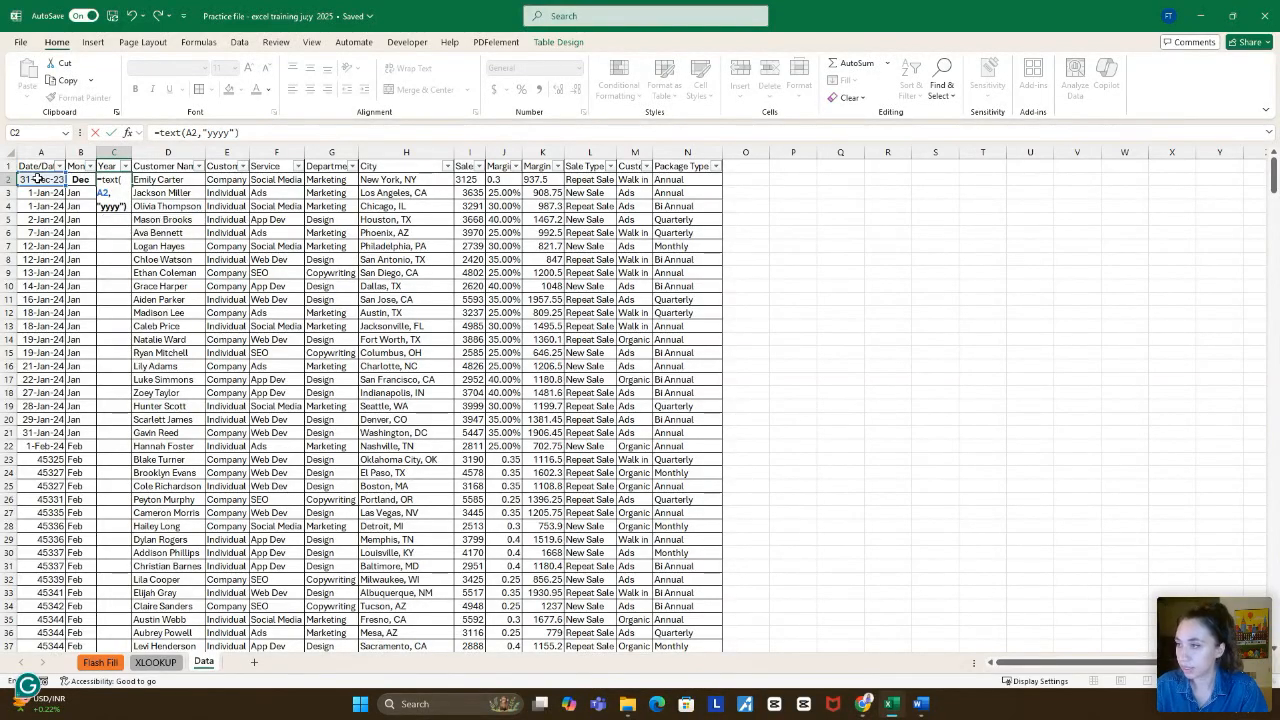
key("Return")
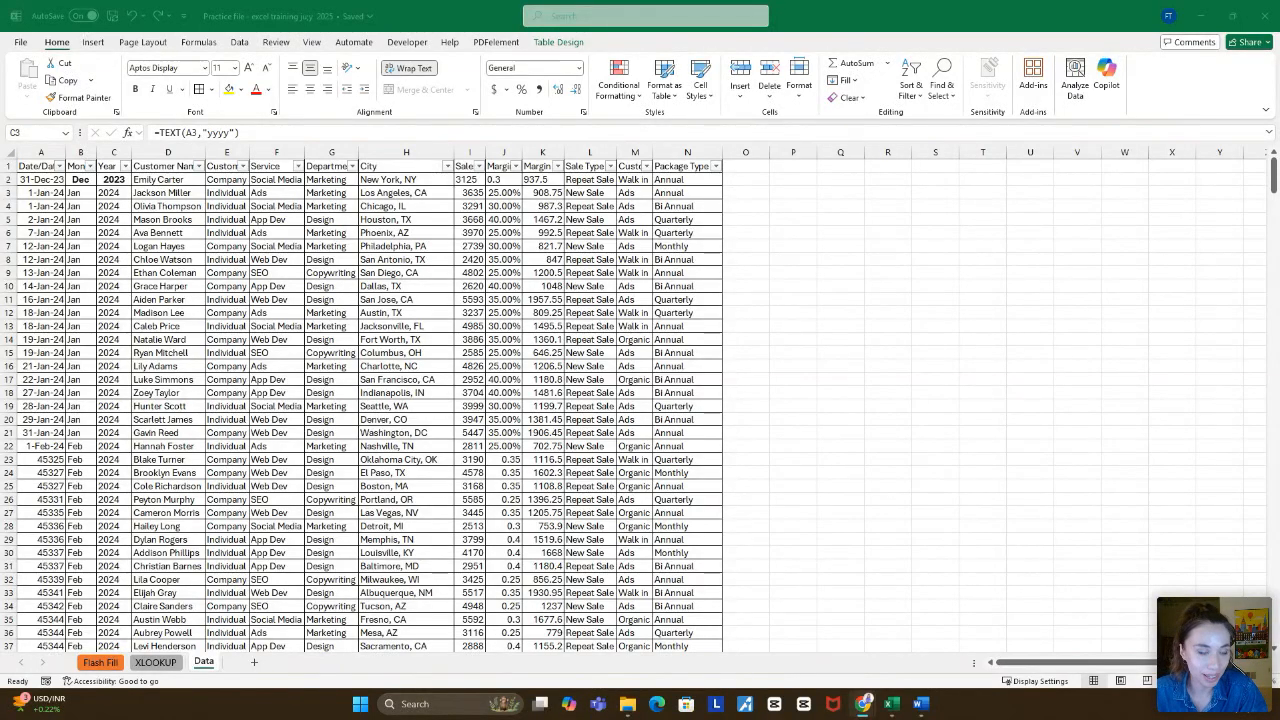
Step: Switch to the ChatGPT start page in the browser
left_click_drag(0, 388, 822, 184)
left_click(994, 187)
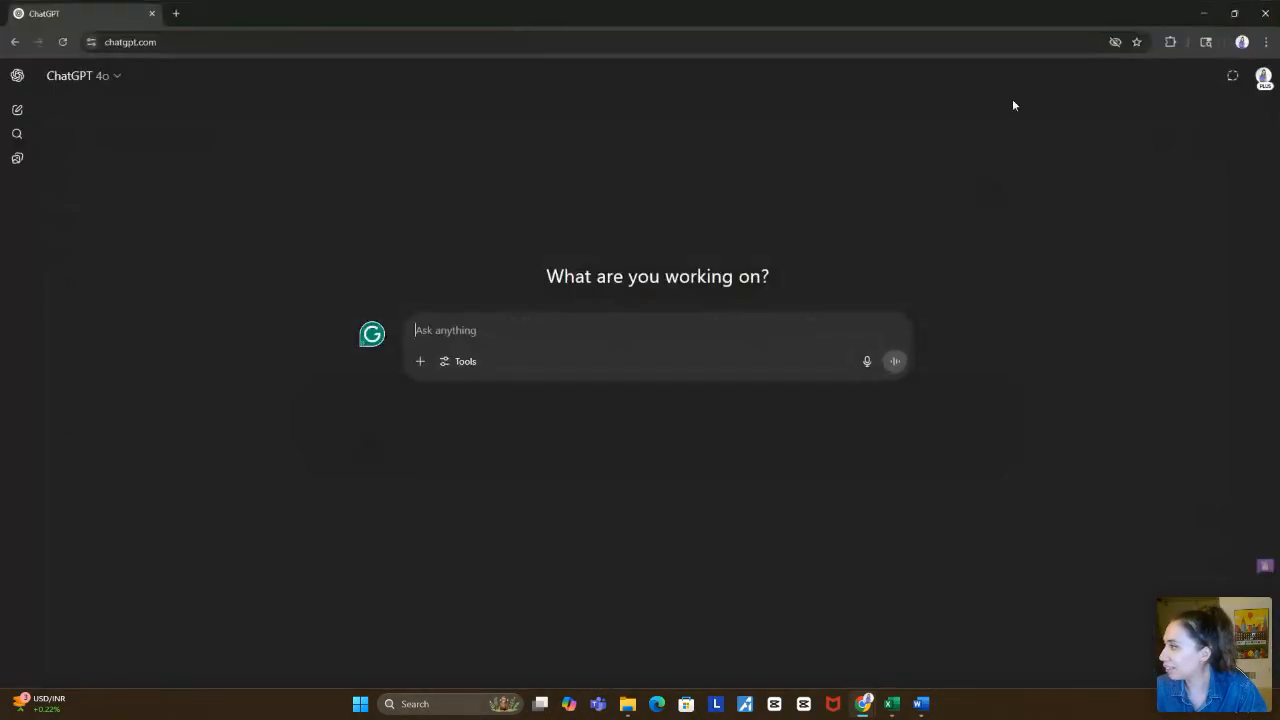
Step: Close the finished Excel workbook and bring the ChatGPT window back up
left_click(1204, 14)
left_click(1264, 16)
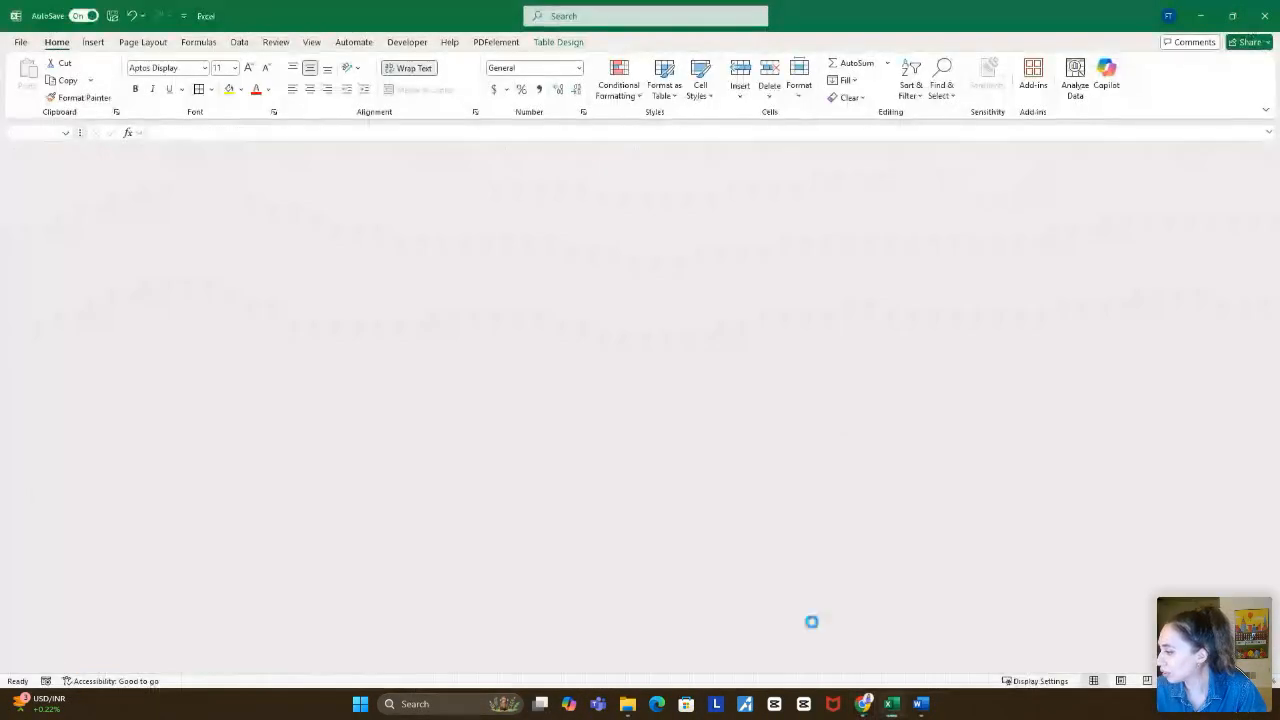
mouse_move(878, 702)
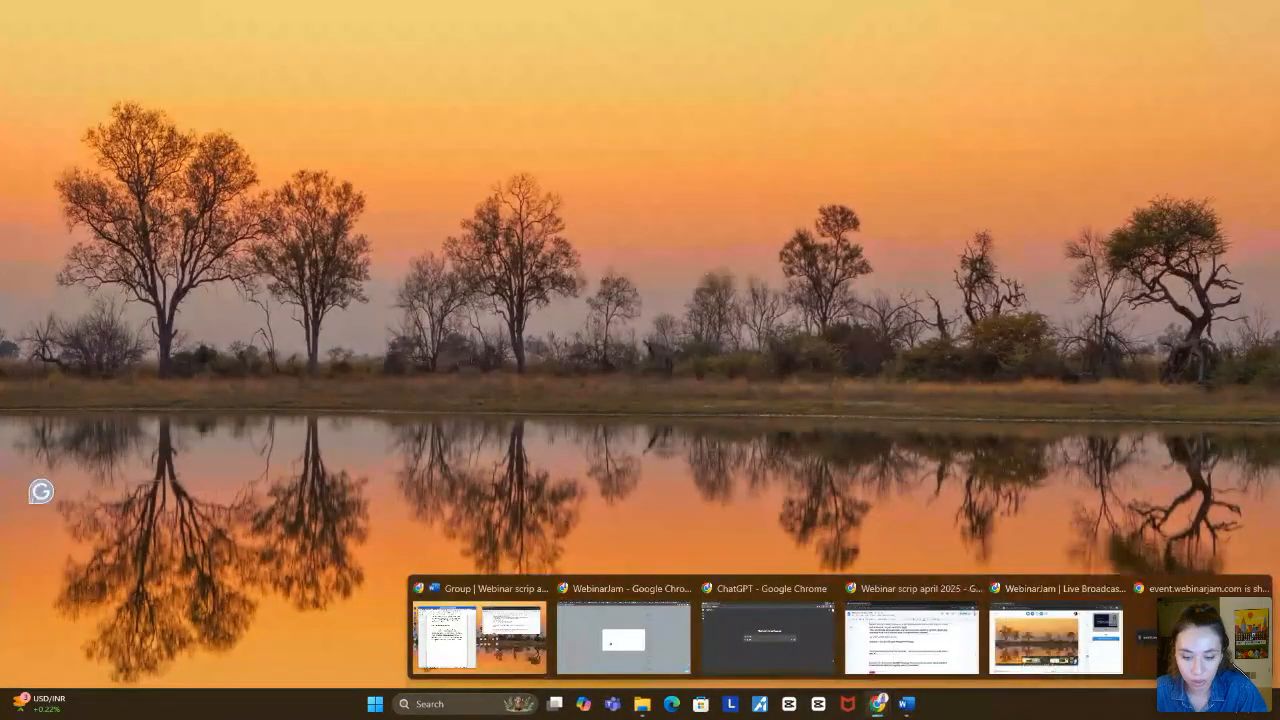
left_click(768, 638)
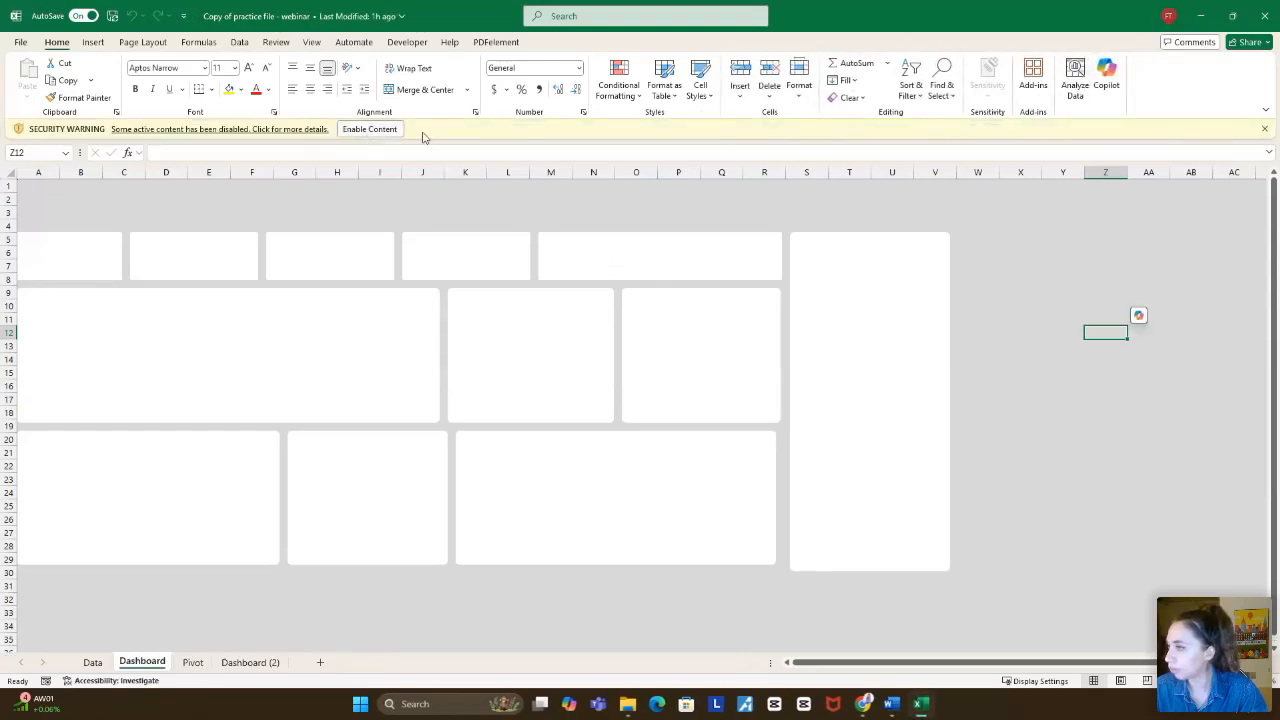
Step: Enable the active content of "Copy of practice file - webinar" in Excel, make it a trusted document, and open its Data sheet
left_click(387, 135)
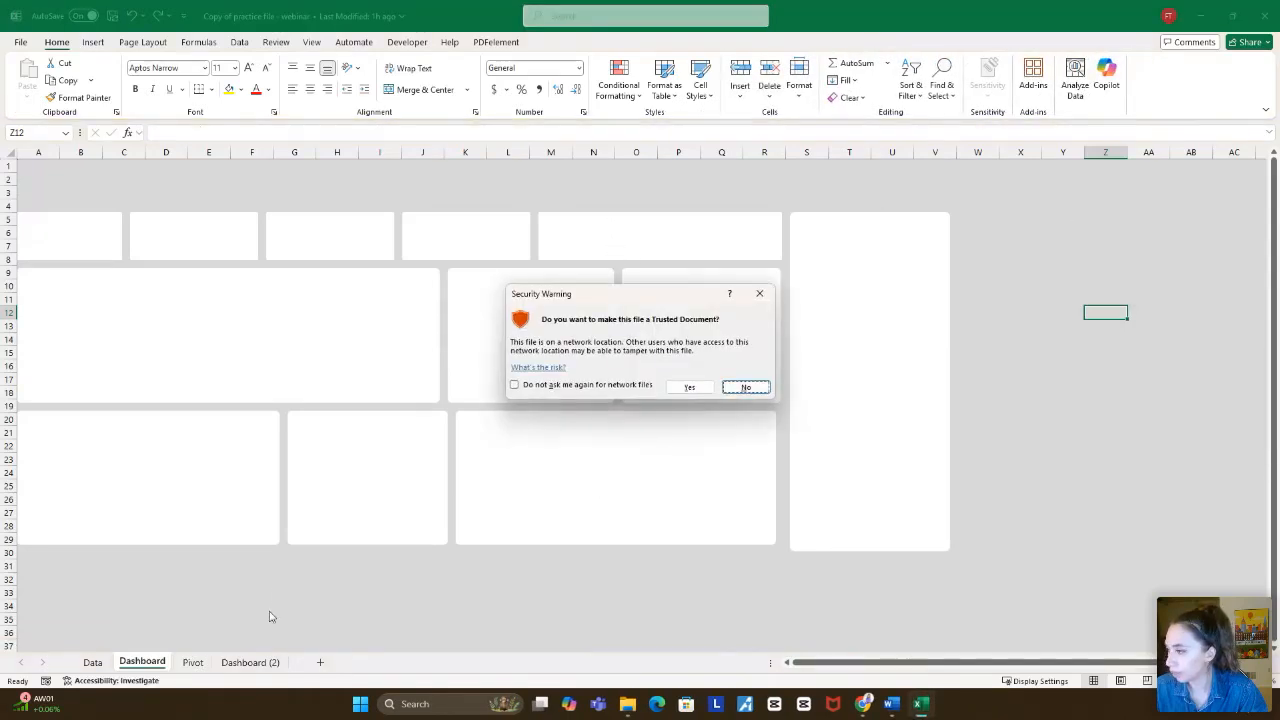
left_click(689, 387)
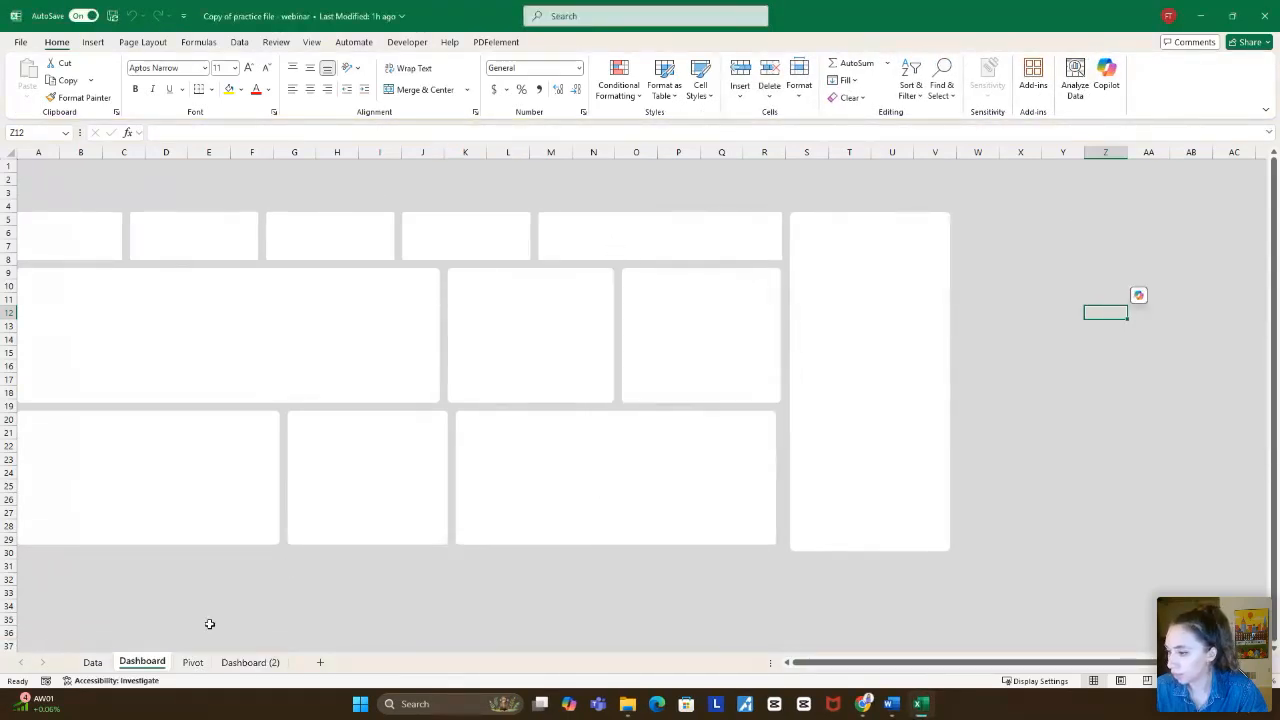
left_click(95, 664)
left_click(277, 474)
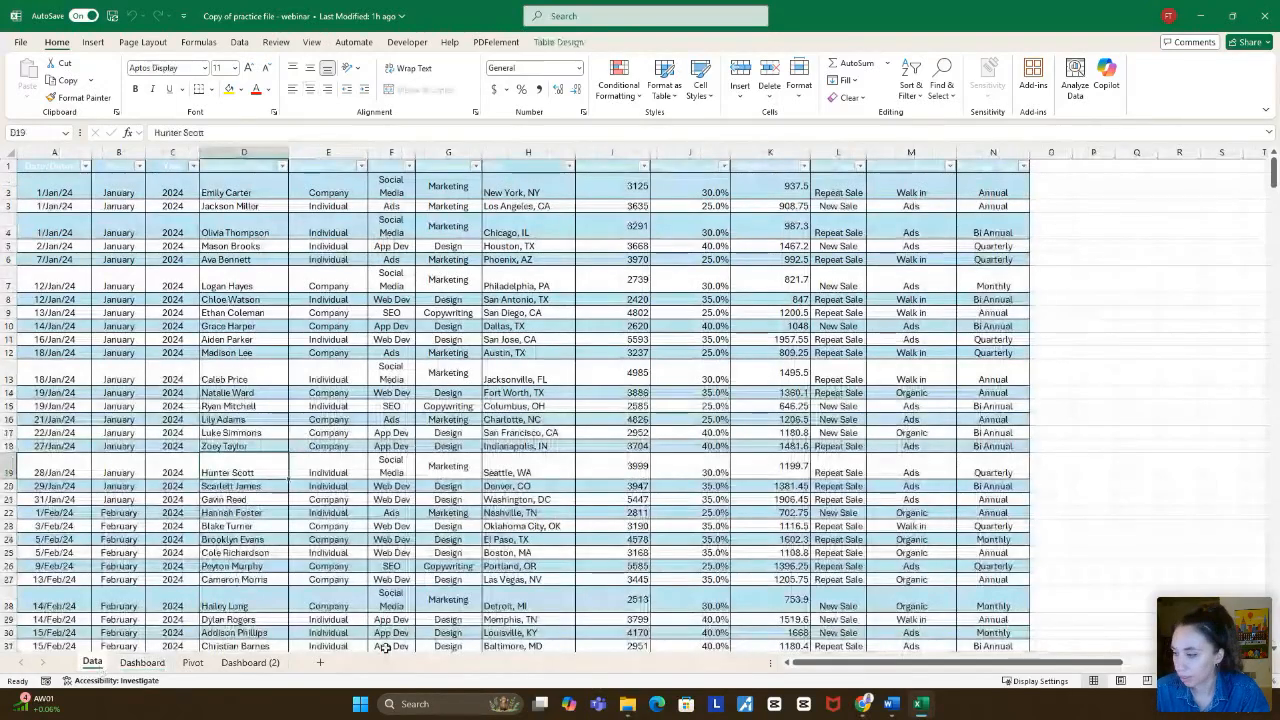
Step: Look briefly through the Dashboard (2), Pivot and Dashboard sheets and return to the sales table on the Data sheet
left_click(250, 663)
left_click(192, 663)
left_click(142, 663)
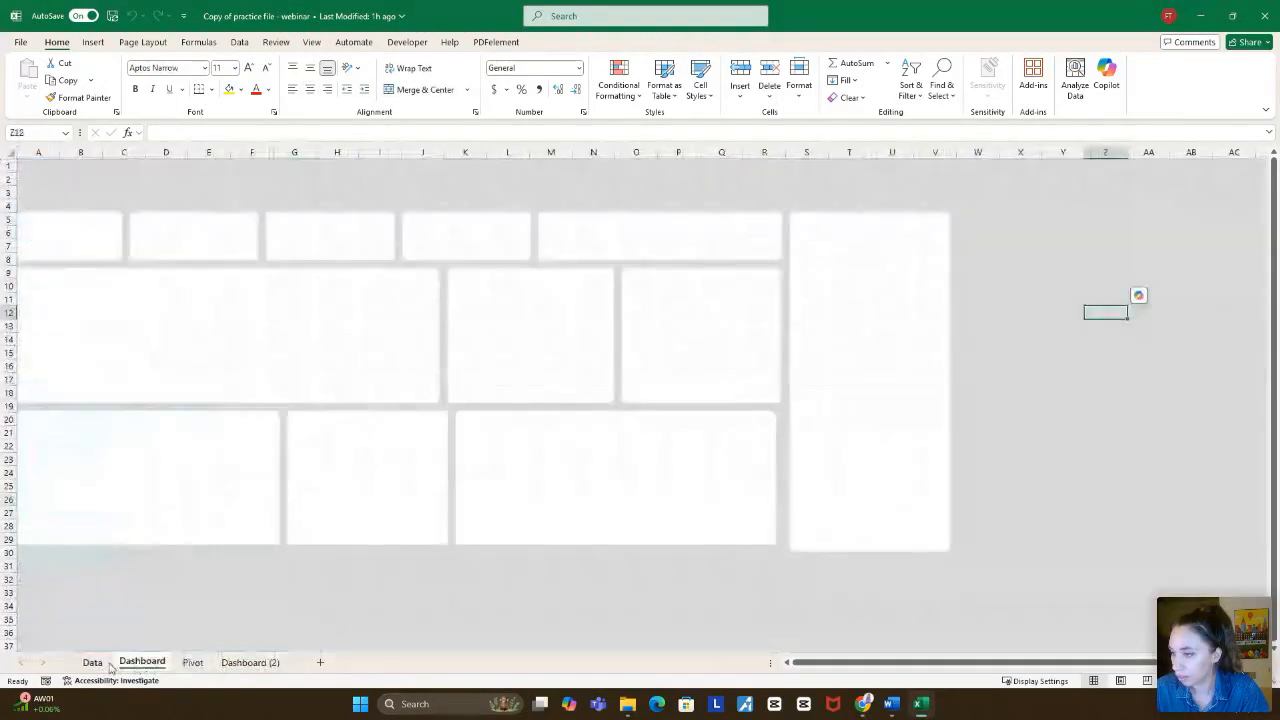
left_click(92, 663)
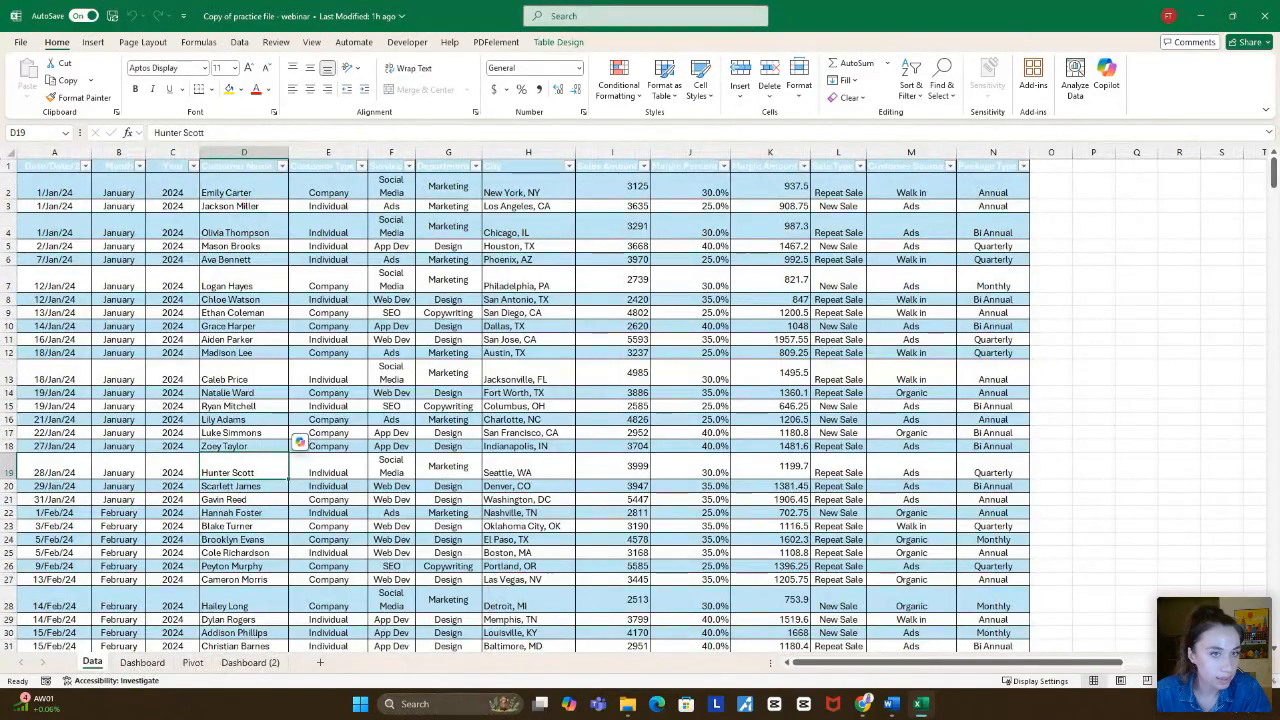
key("alt+Tab")
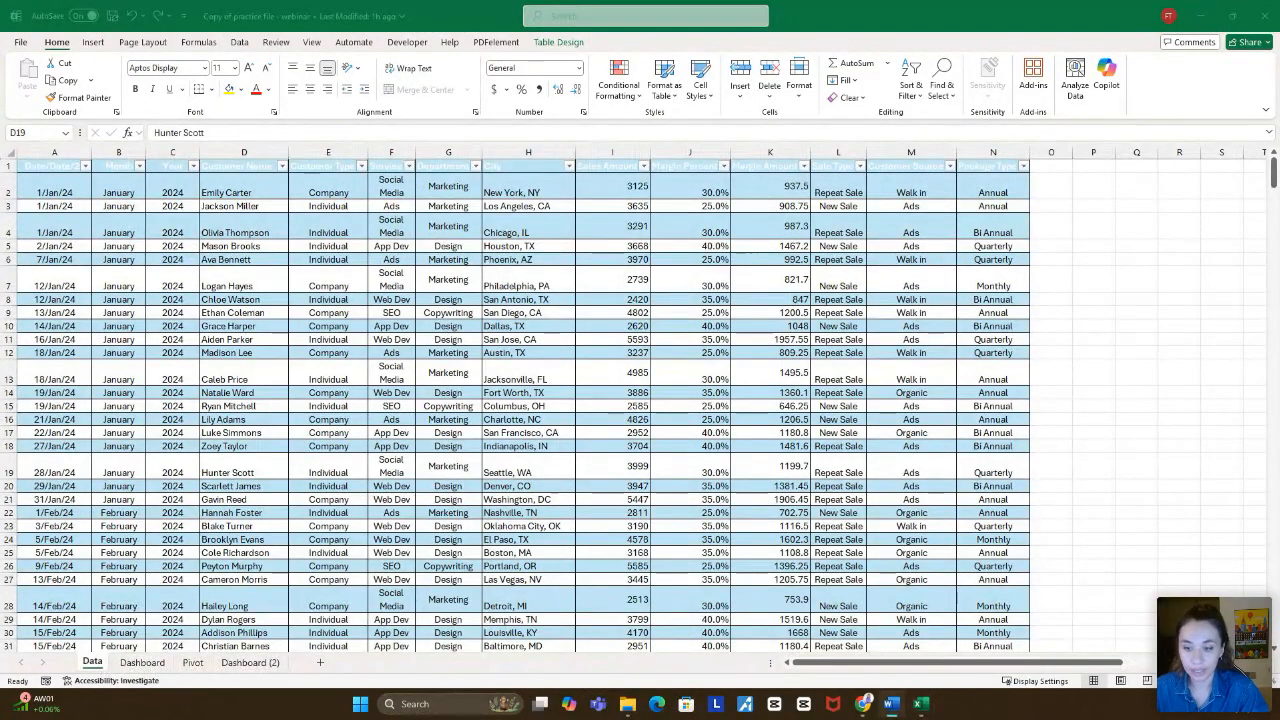
left_click(541, 301)
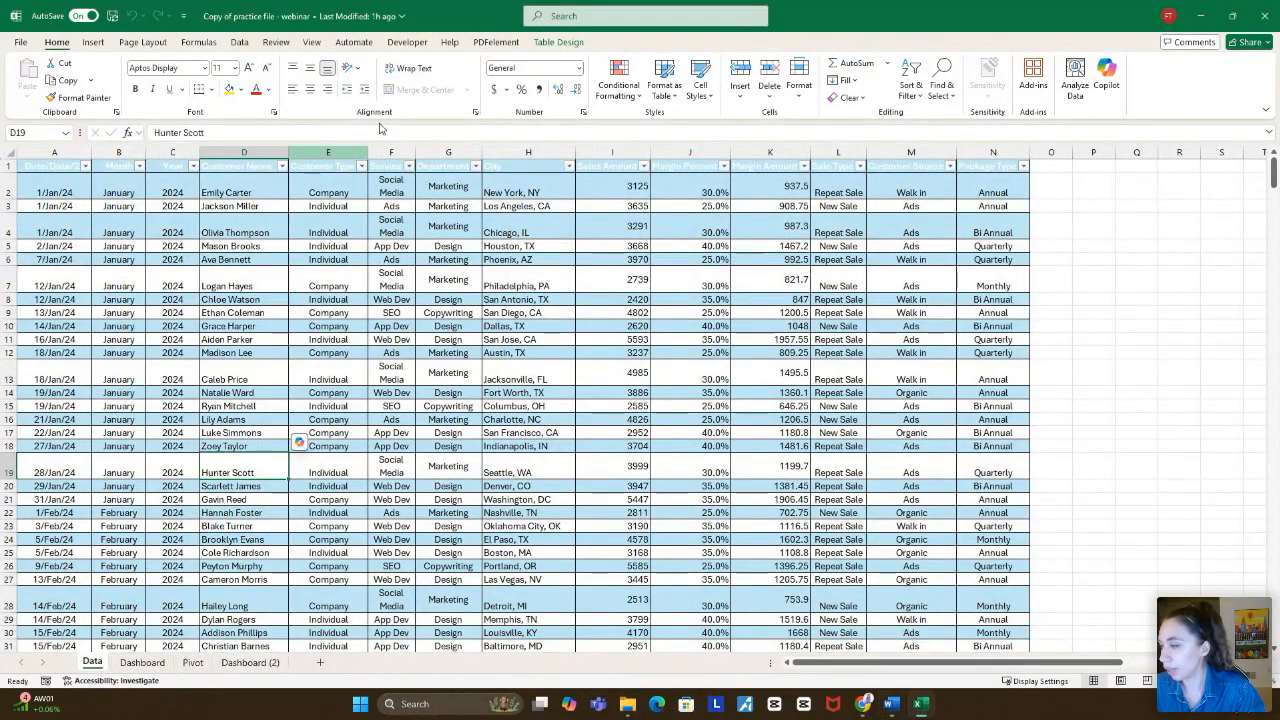
left_click(391, 352)
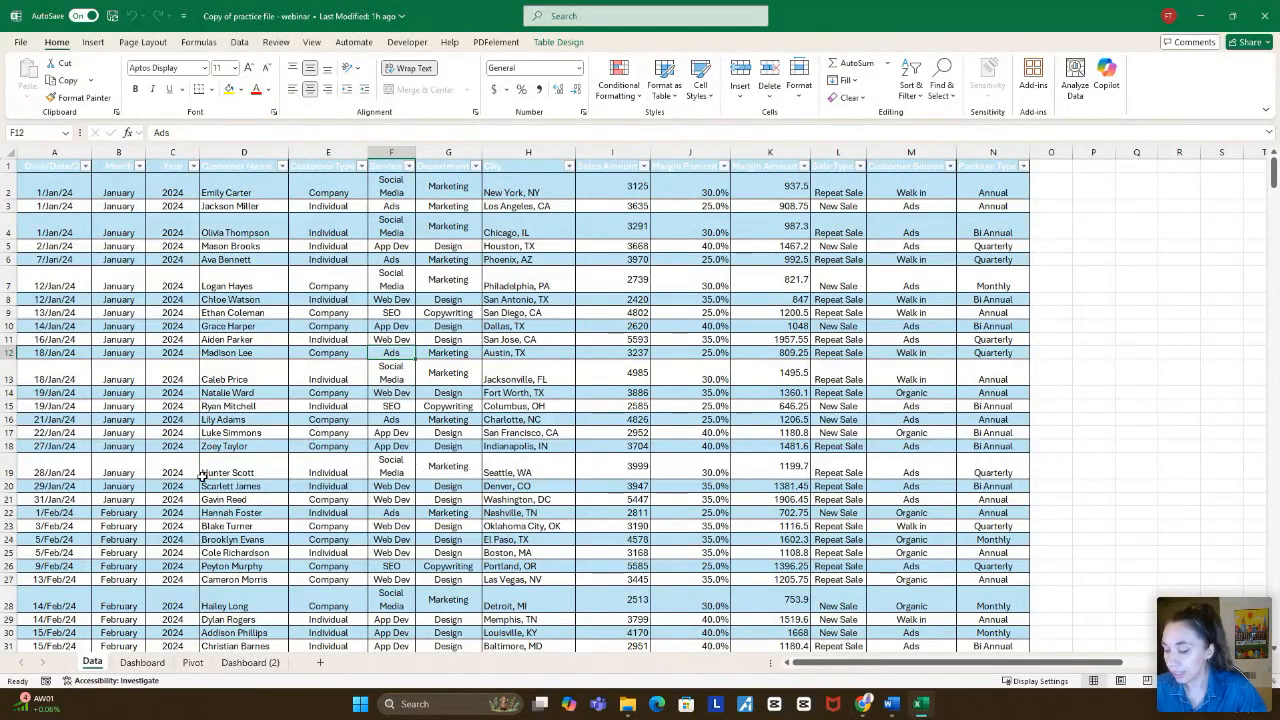
left_click(201, 472)
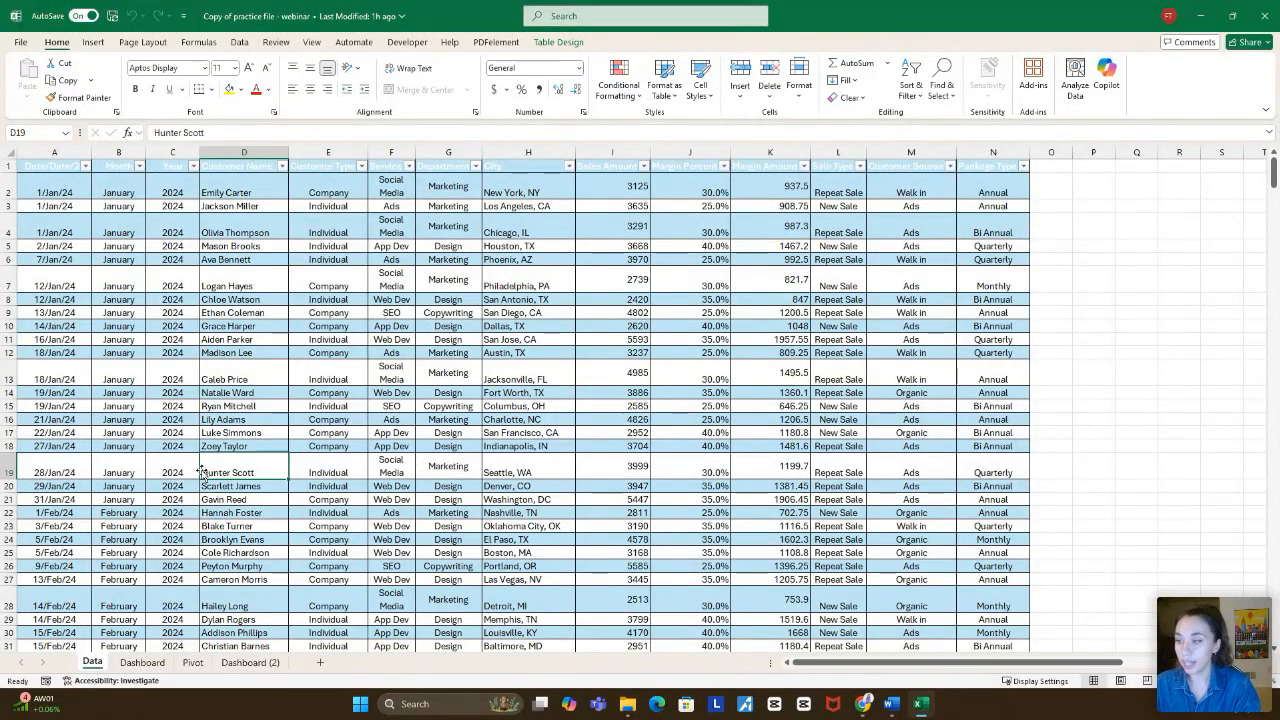
Step: Examine the Sales Analytics Dashboard on Dashboard (2), the table on Data, and the pivot tables down the Pivot sheet
left_click(265, 671)
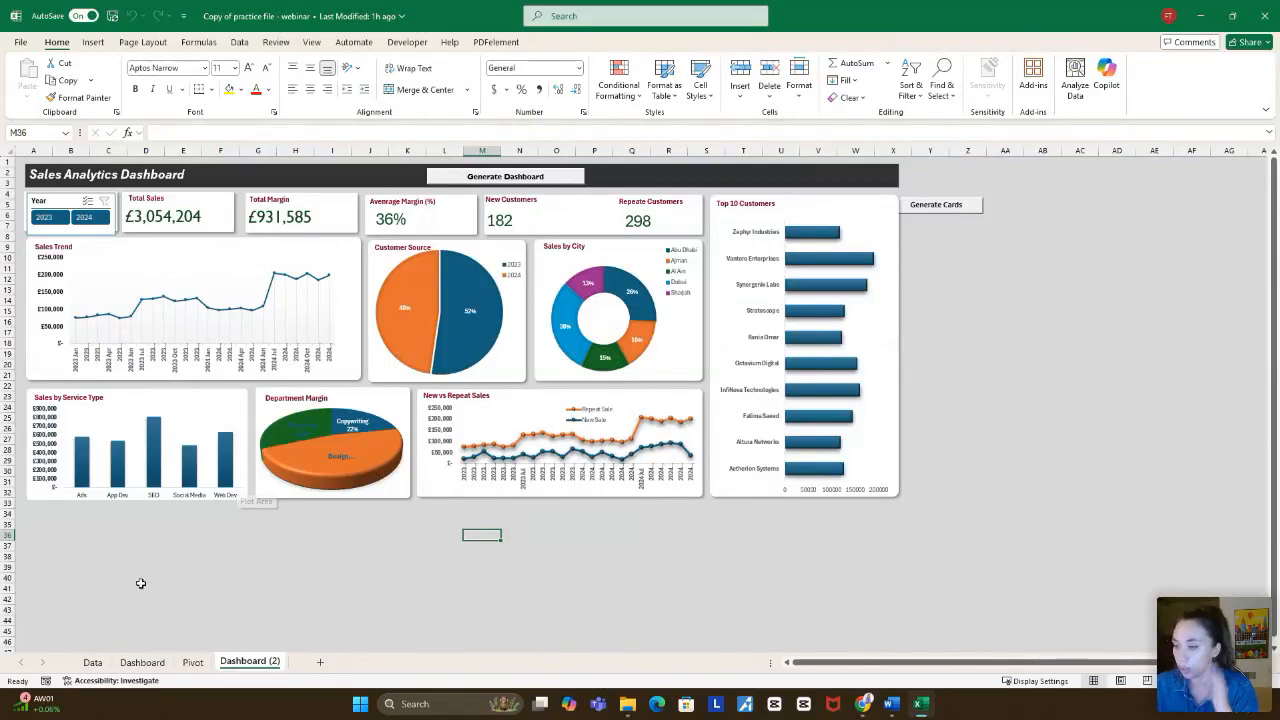
left_click(93, 662)
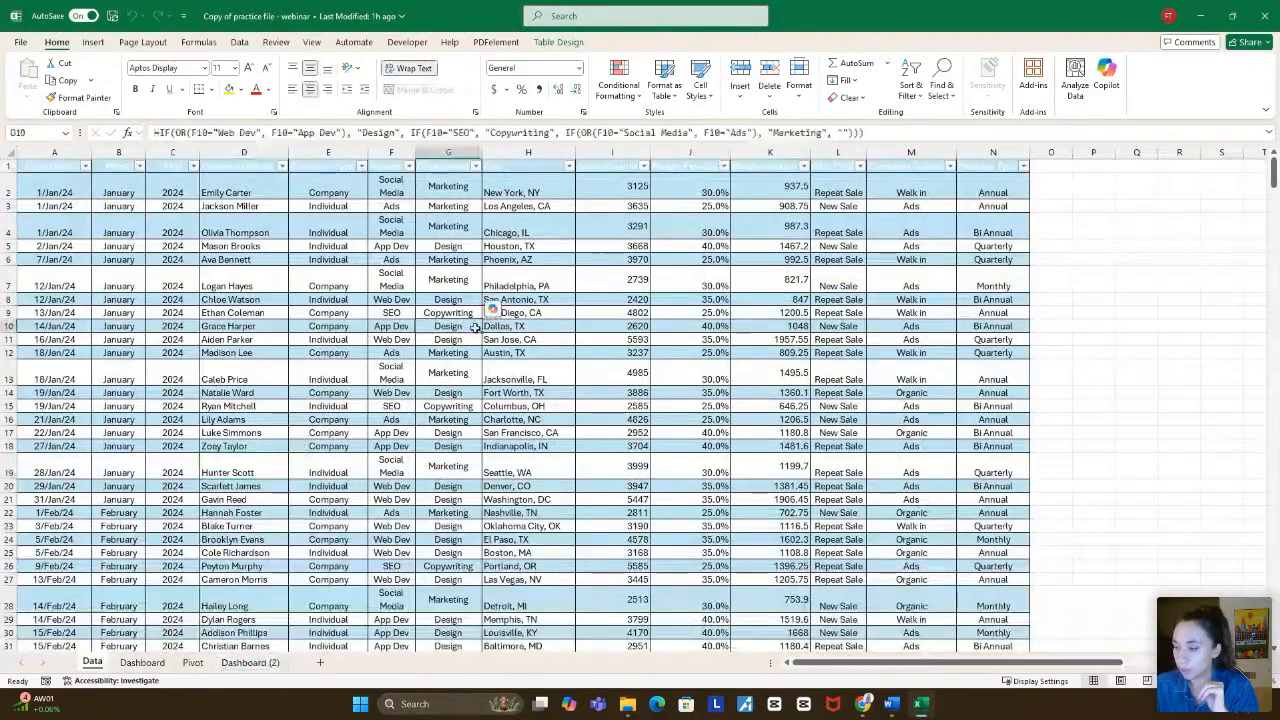
left_click(192, 662)
left_click(120, 459)
scroll(146, 527, "down", 20)
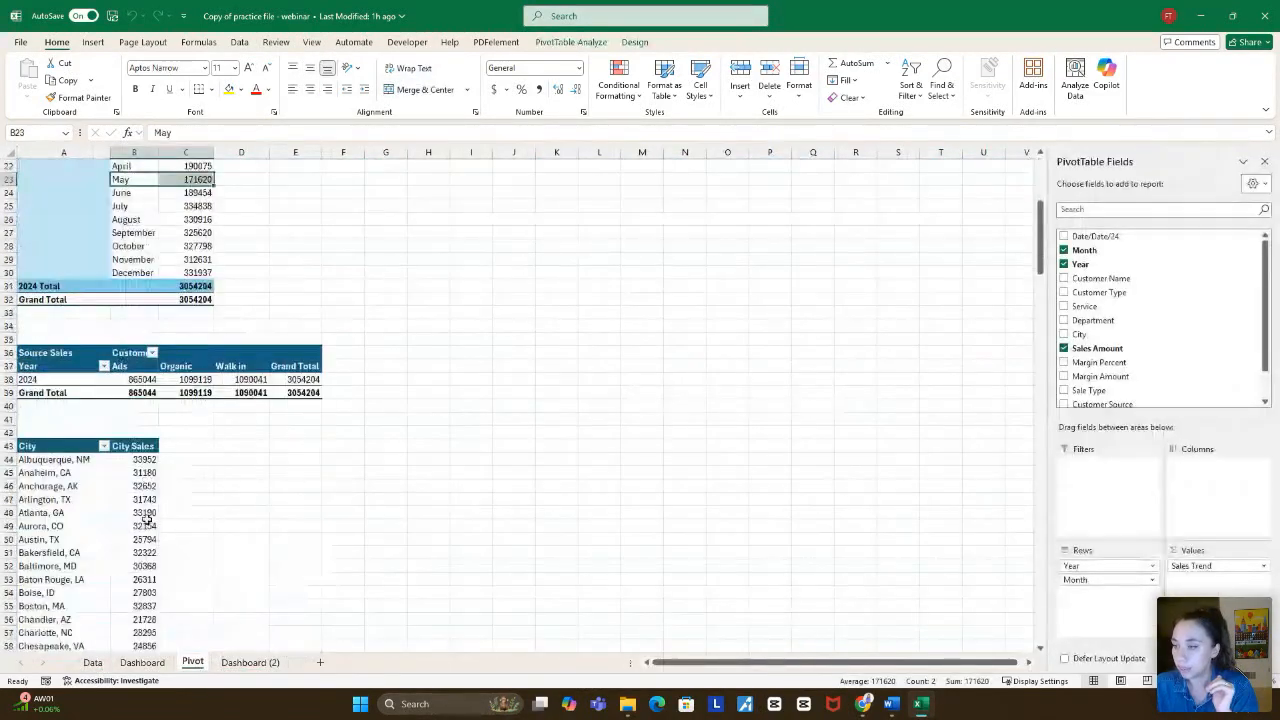
scroll(146, 527, "down", 20)
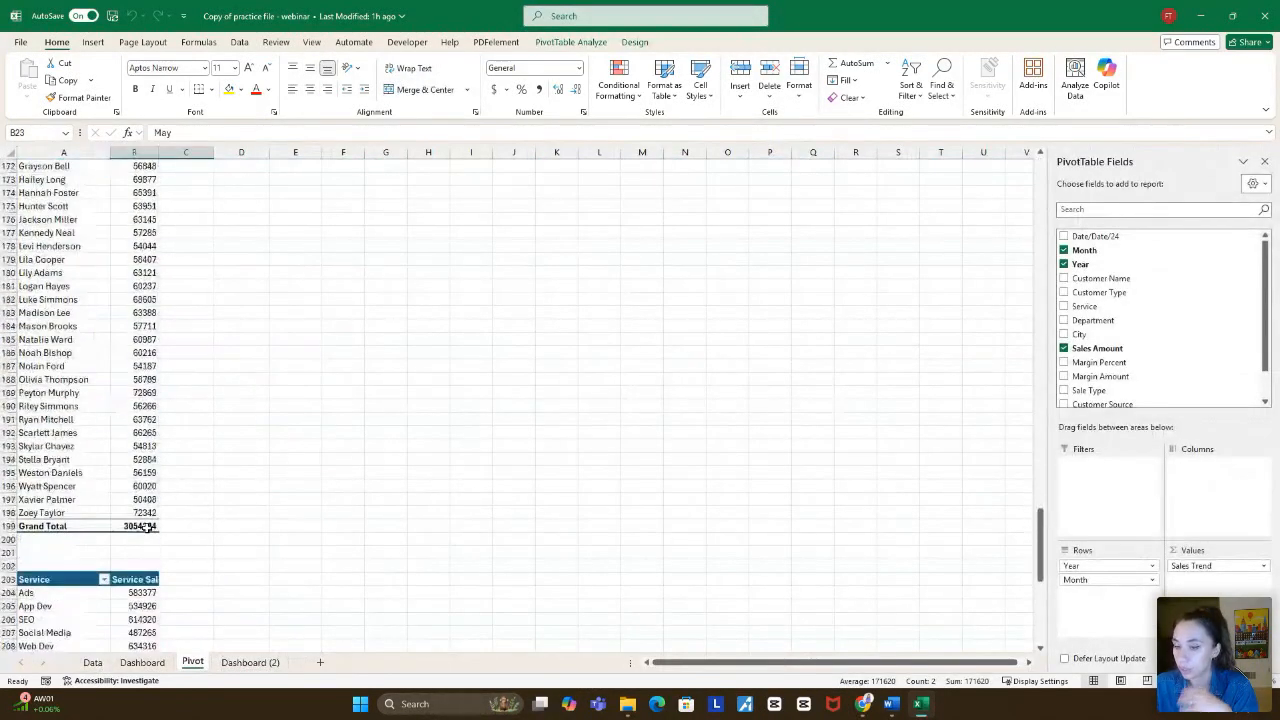
scroll(145, 525, "up", 20)
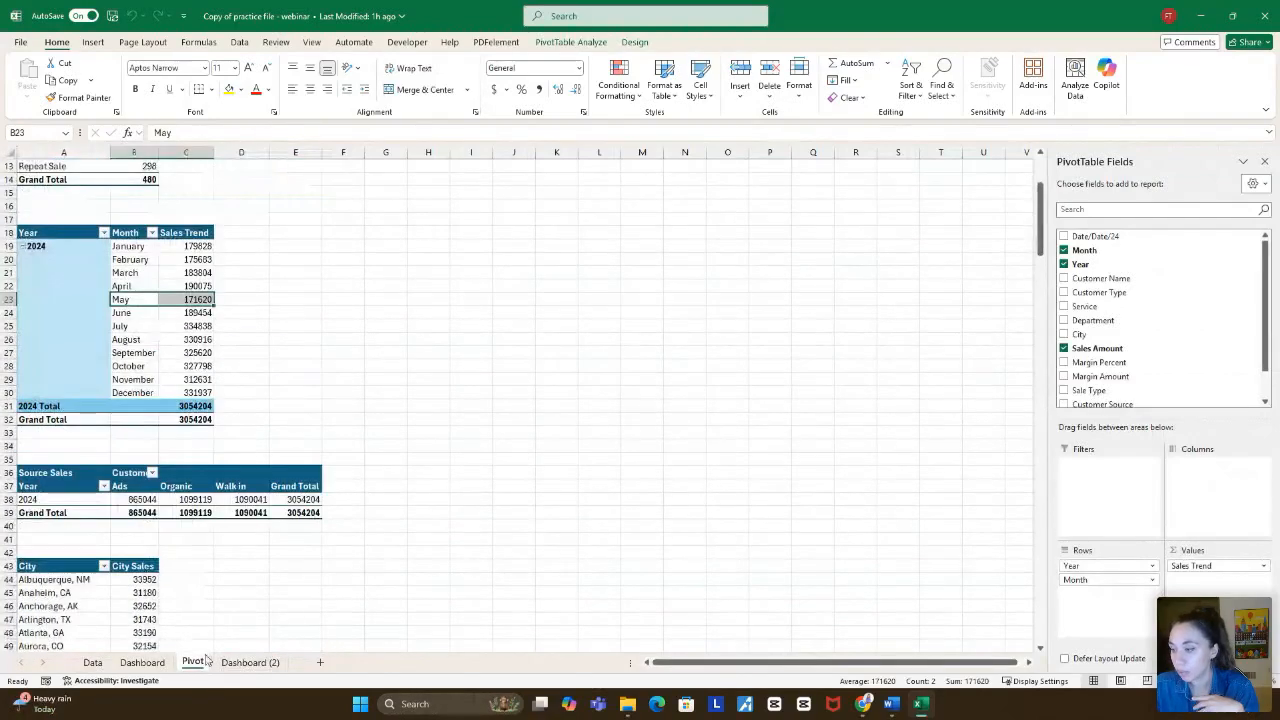
Step: Compare the dashboard on the Dashboard (2) sheet with the columns of the sales table on the Data sheet
left_click(250, 662)
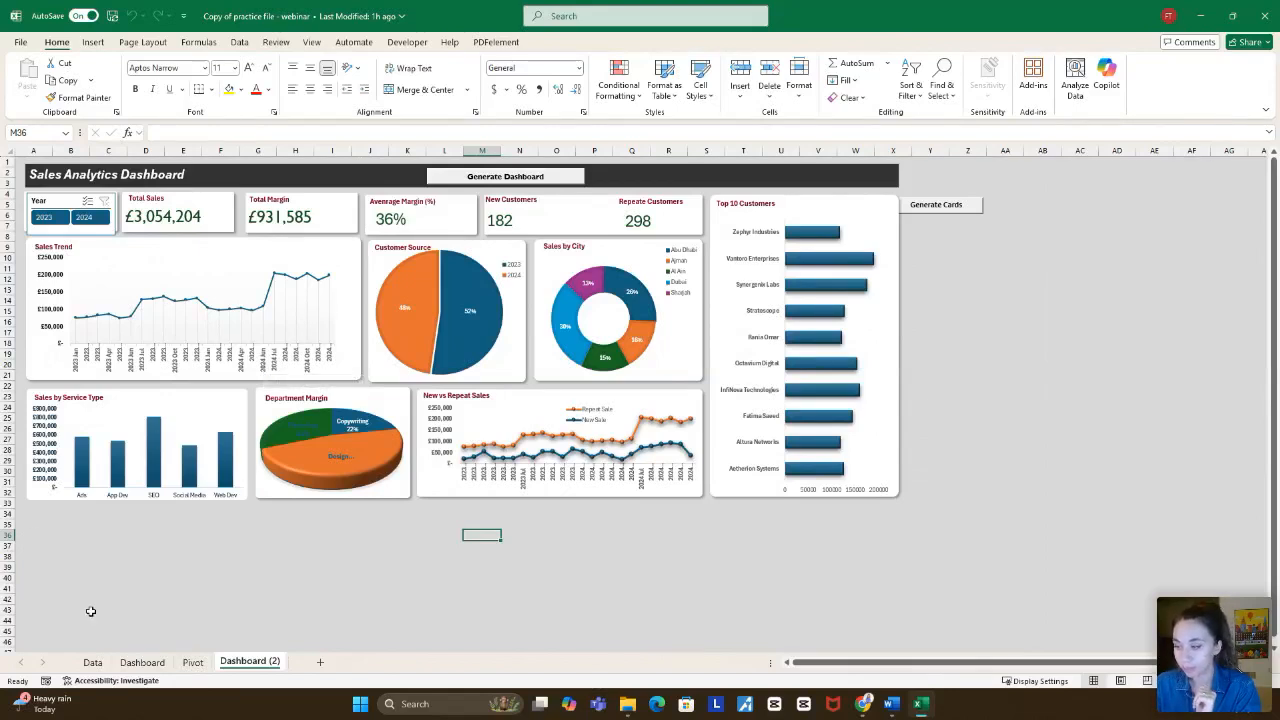
left_click(92, 662)
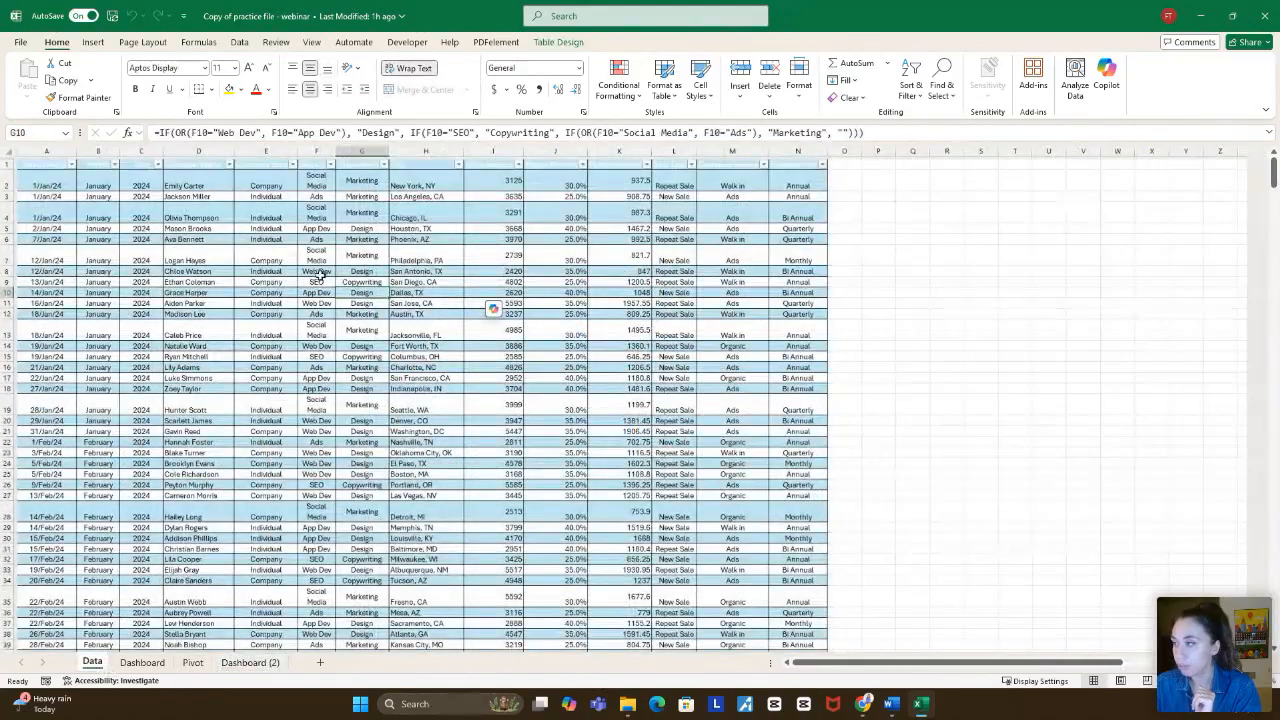
left_click(420, 271)
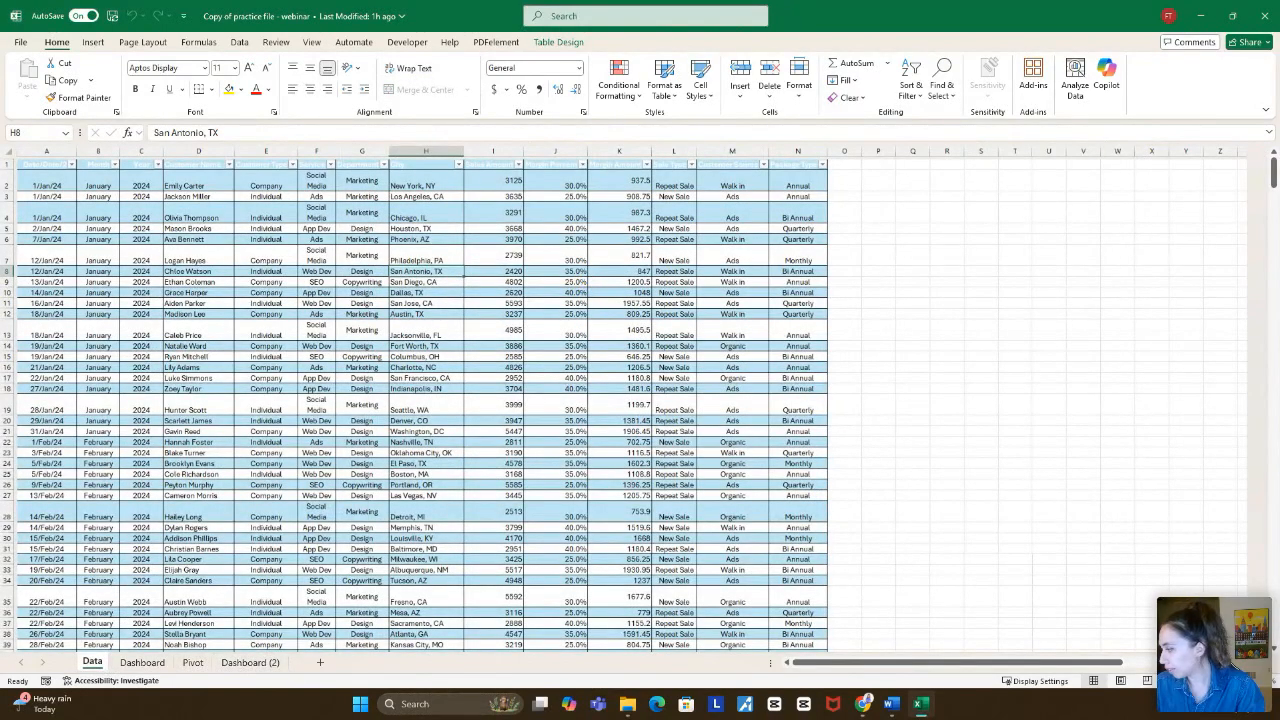
scroll(447, 297, "up", 2)
left_click(447, 297)
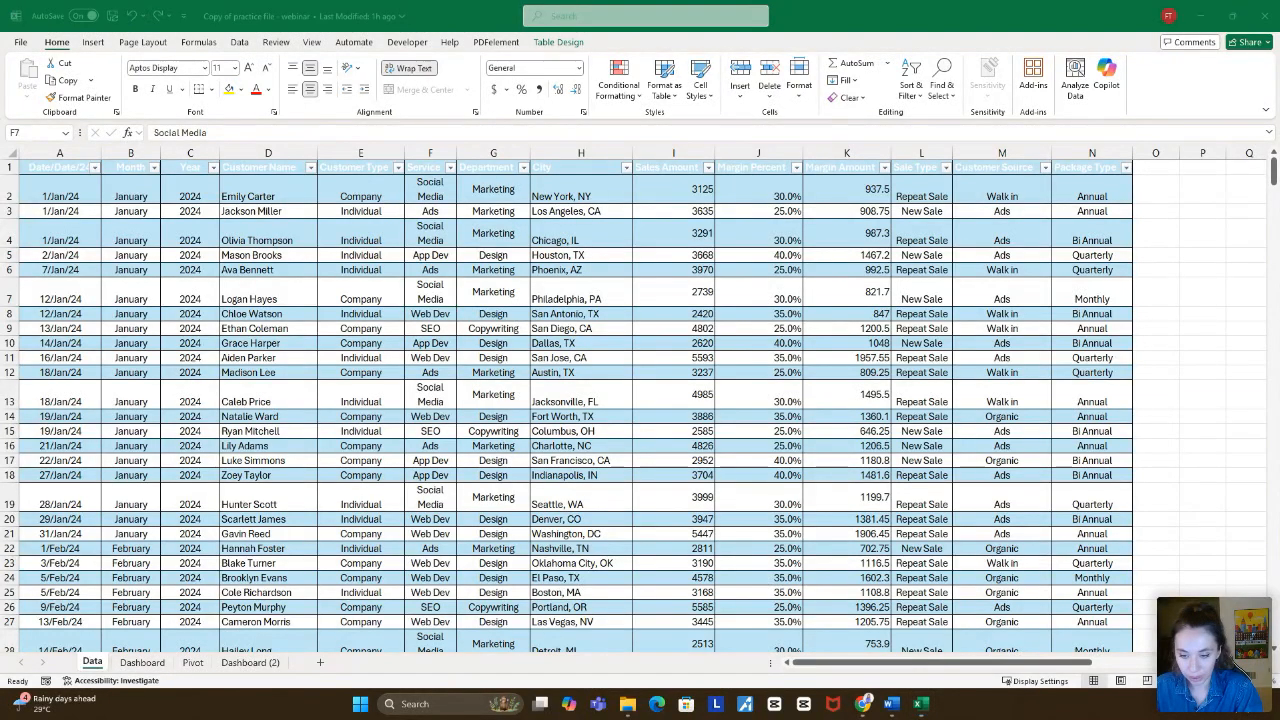
Step: Switch to the prompts document in Word, maximize it, and review the ChatGPT prompts from the card layout to the dashboard charts
key("alt+Tab")
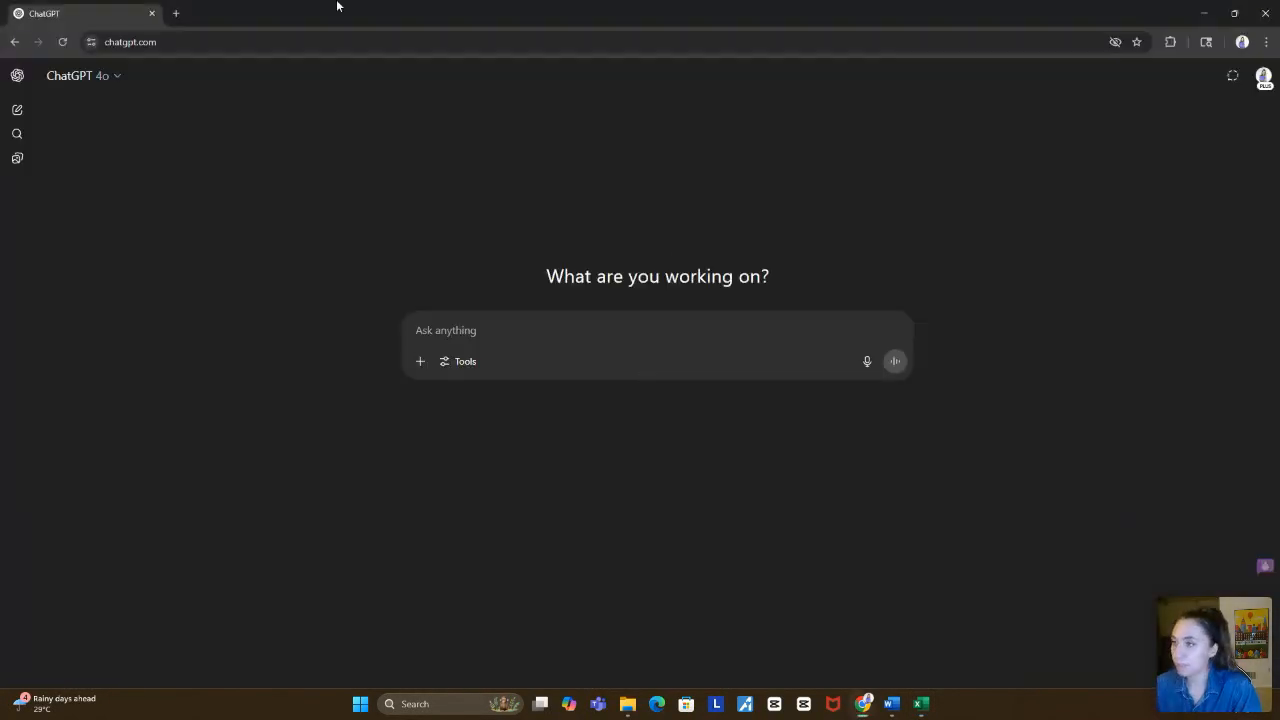
key("alt+Tab")
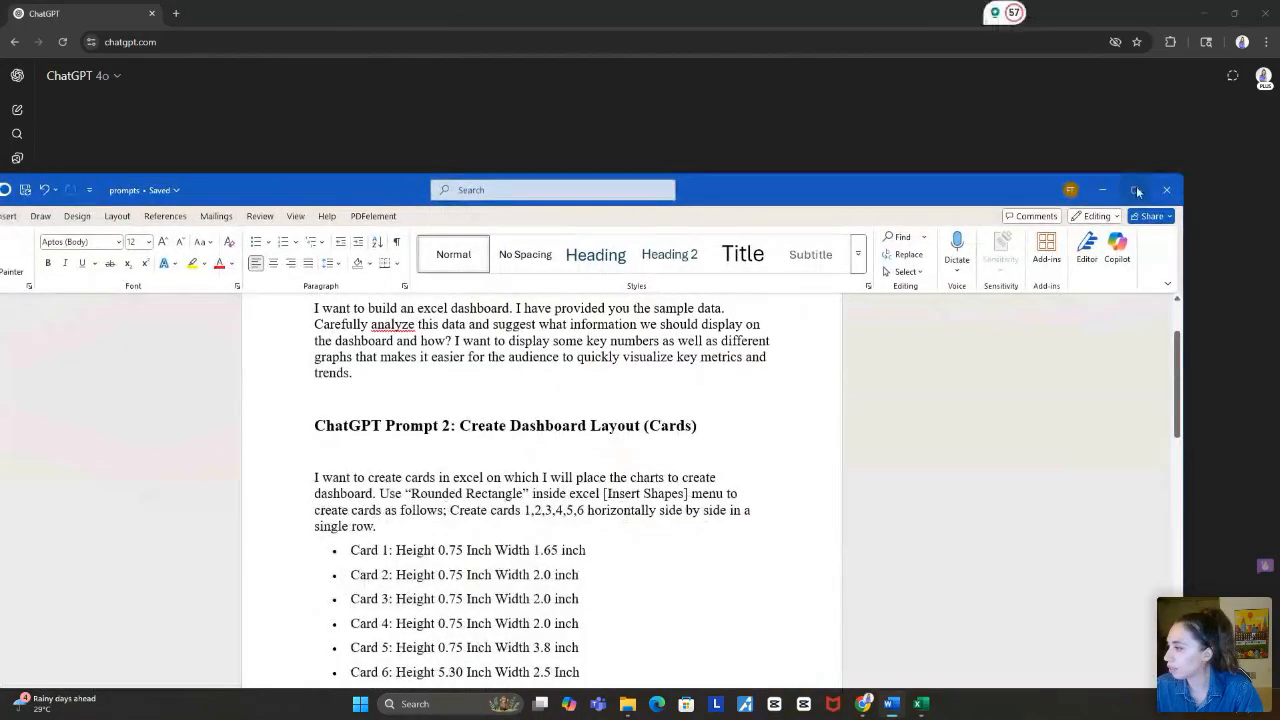
left_click(1137, 191)
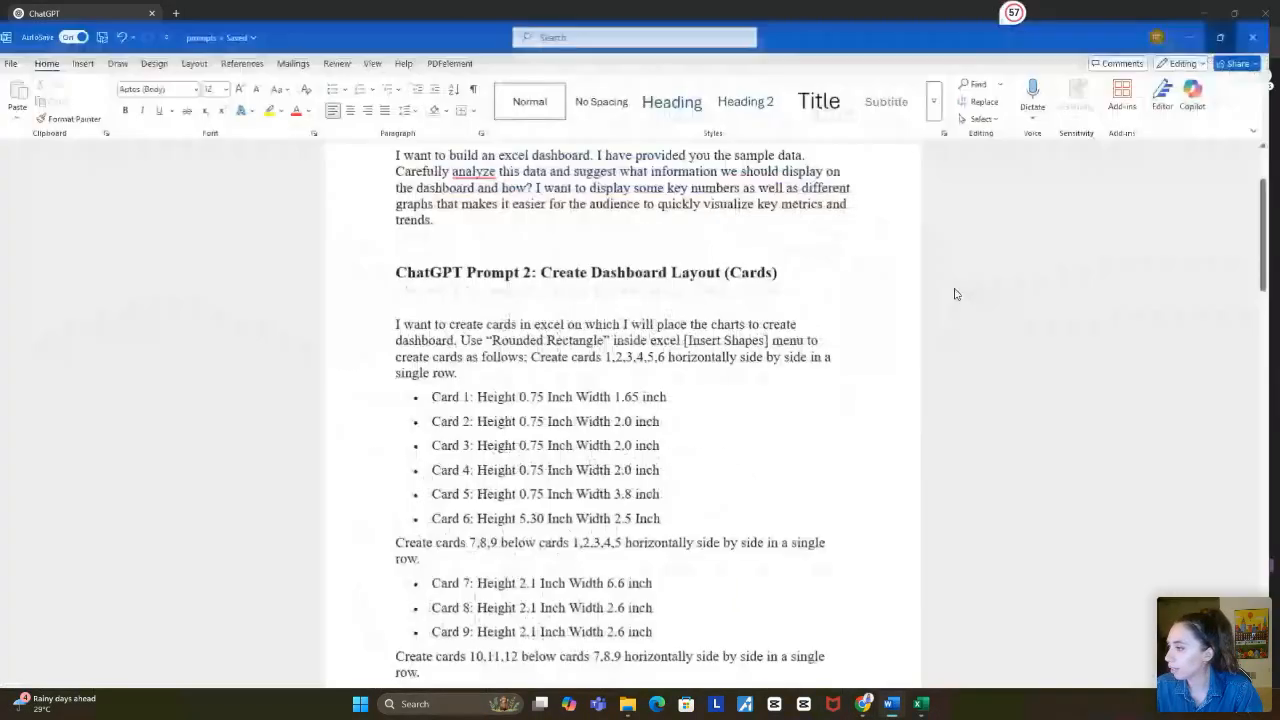
scroll(808, 360, "up", 1)
scroll(543, 328, "down", 20)
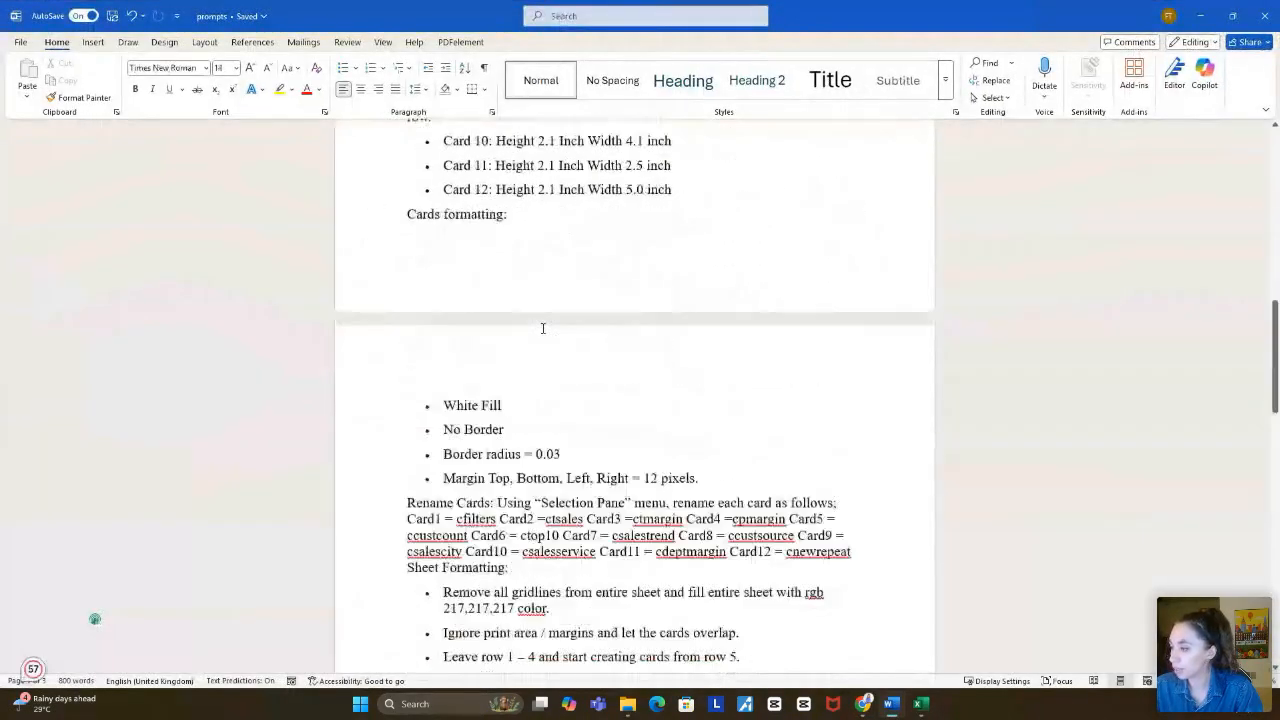
scroll(543, 328, "up", 12)
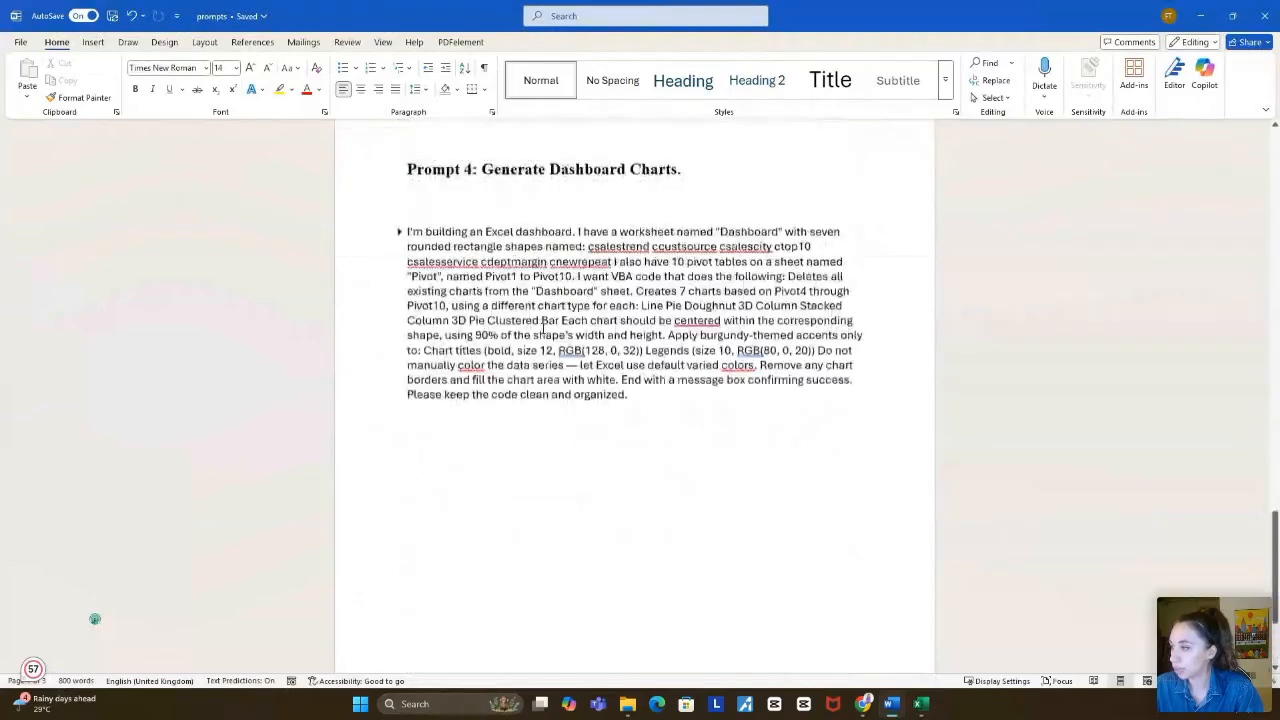
scroll(578, 360, "up", 15)
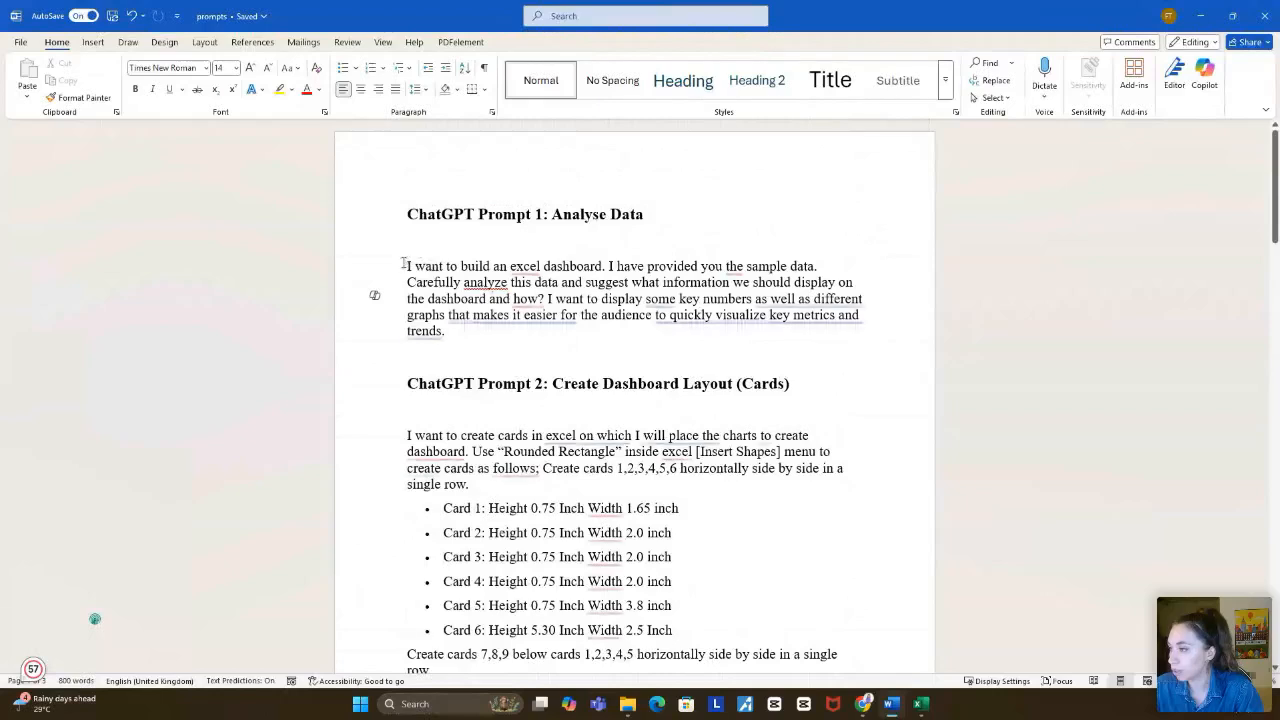
Step: Copy the text under "ChatGPT Prompt 1: Analyse Data" and paste it into the ChatGPT message box
left_click_drag(406, 264, 451, 332)
key("ctrl+c")
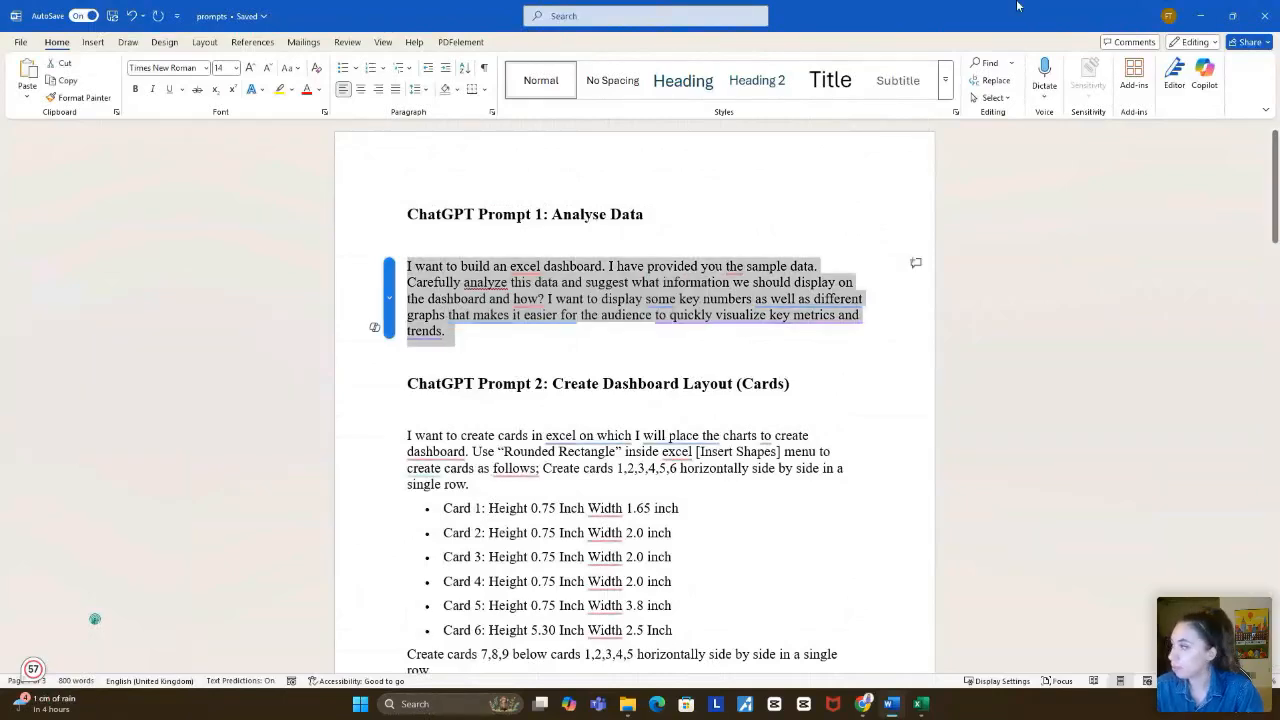
left_click(1199, 14)
key("ctrl+v")
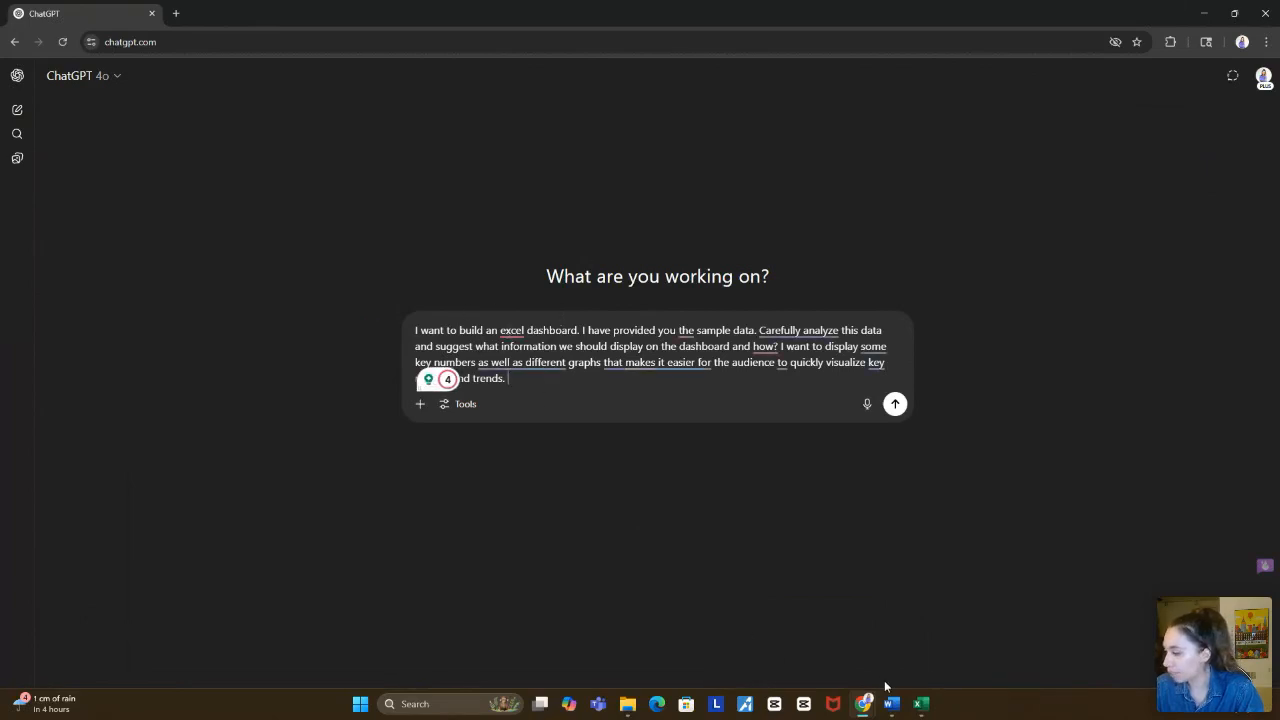
Step: Add the Data sheet's header and first three records (A1:N4) to the ChatGPT prompt as text, removing the pasted image attachment
left_click(921, 704)
left_click(268, 240)
left_click_drag(59, 167, 1112, 226)
key("ctrl+c")
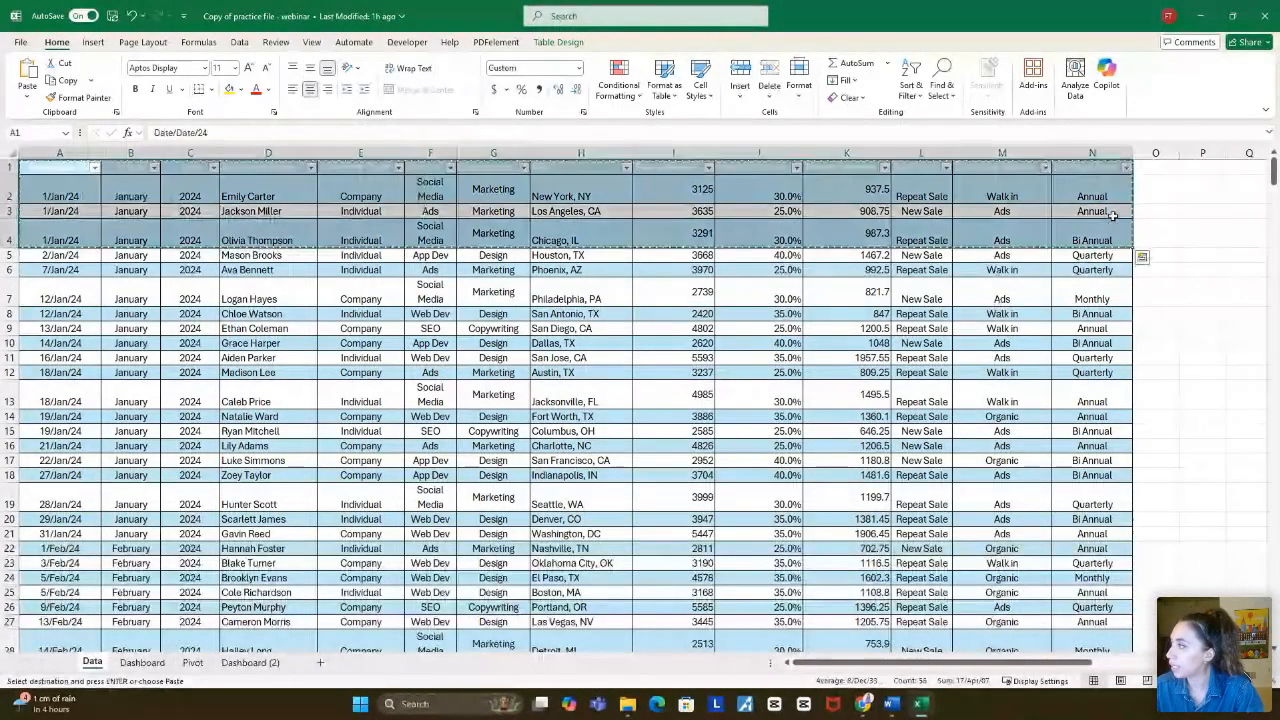
key("alt+Tab")
key("ctrl+v")
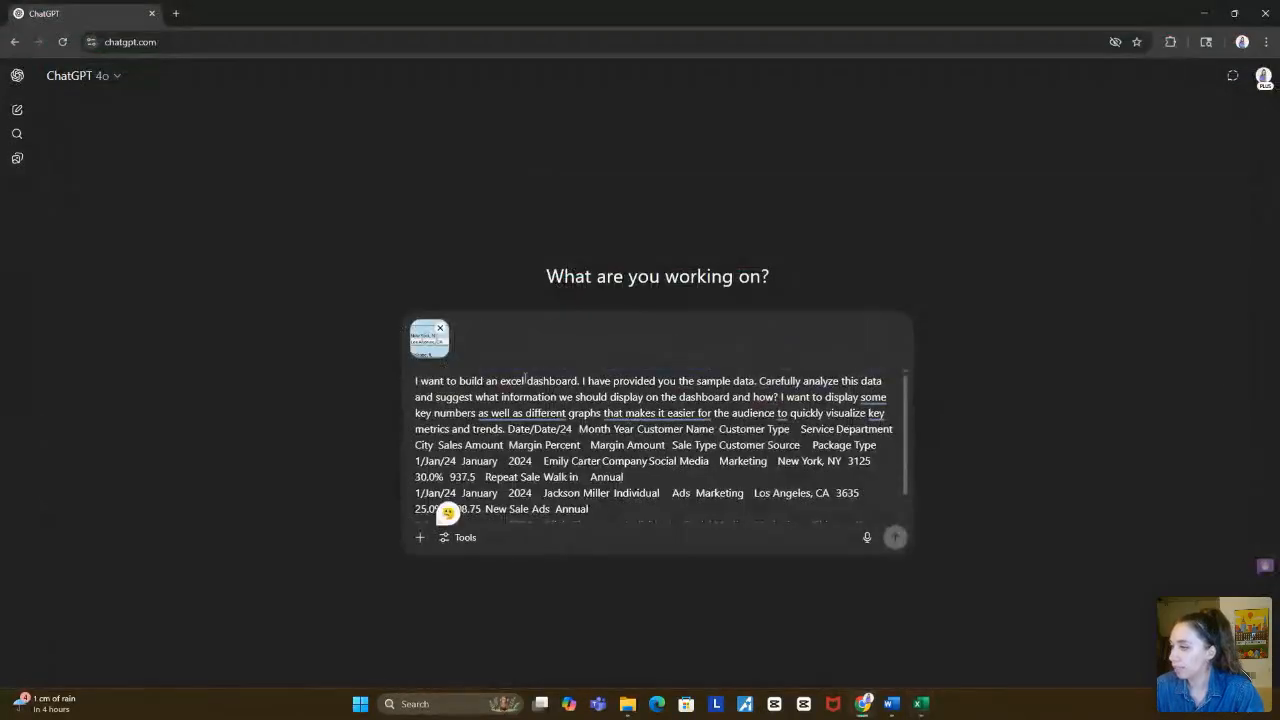
left_click(440, 327)
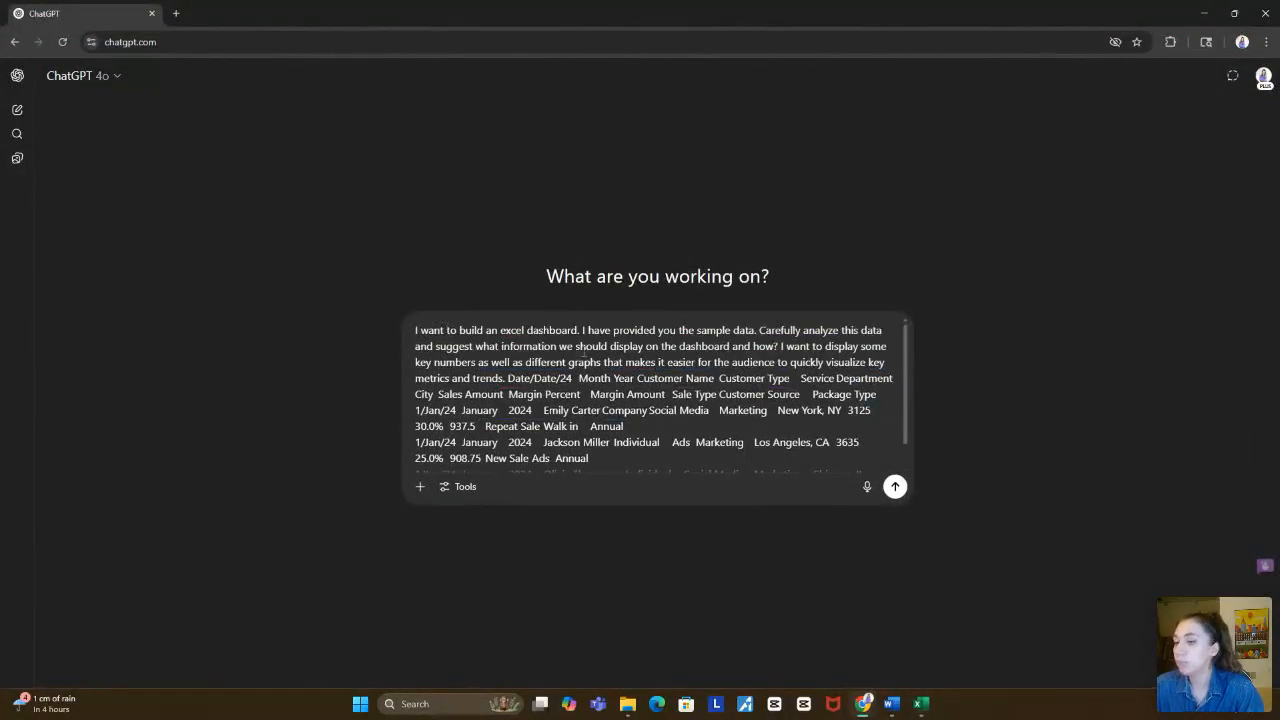
Step: Send the prompt with the sample data and read the suggested key metrics and dashboard graphs in the reply
left_click(895, 486)
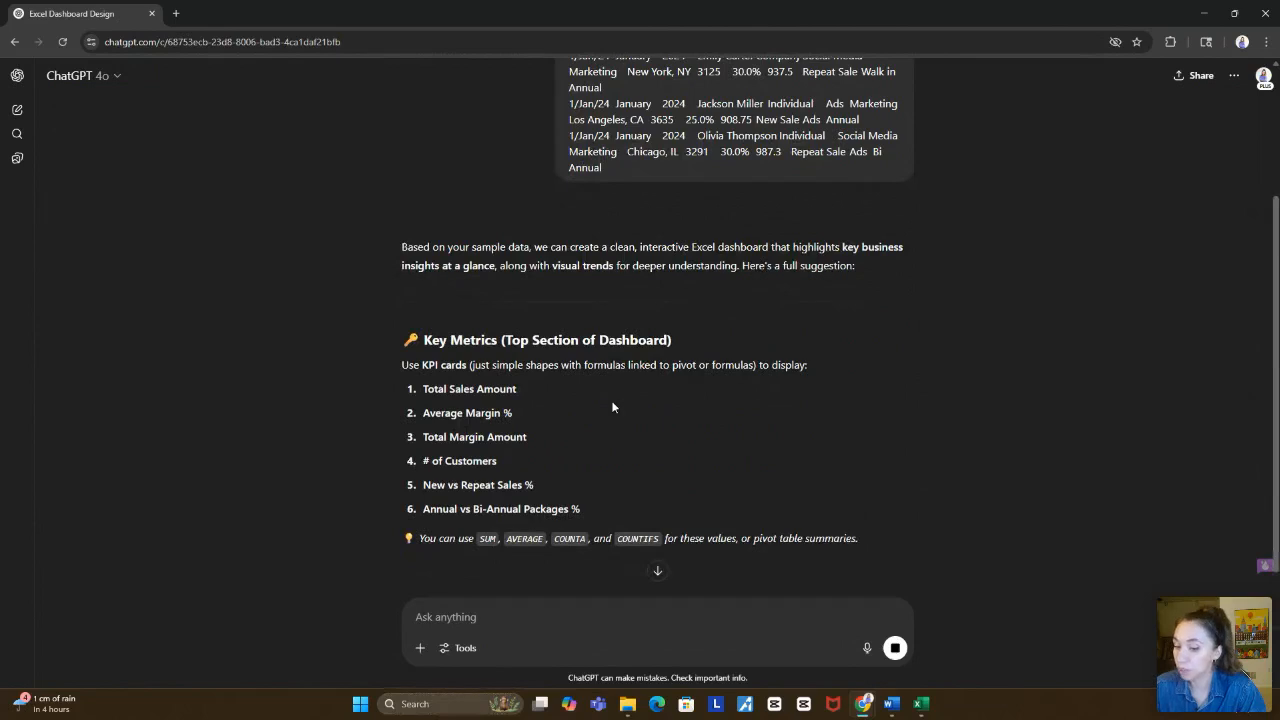
scroll(511, 355, "down", 3)
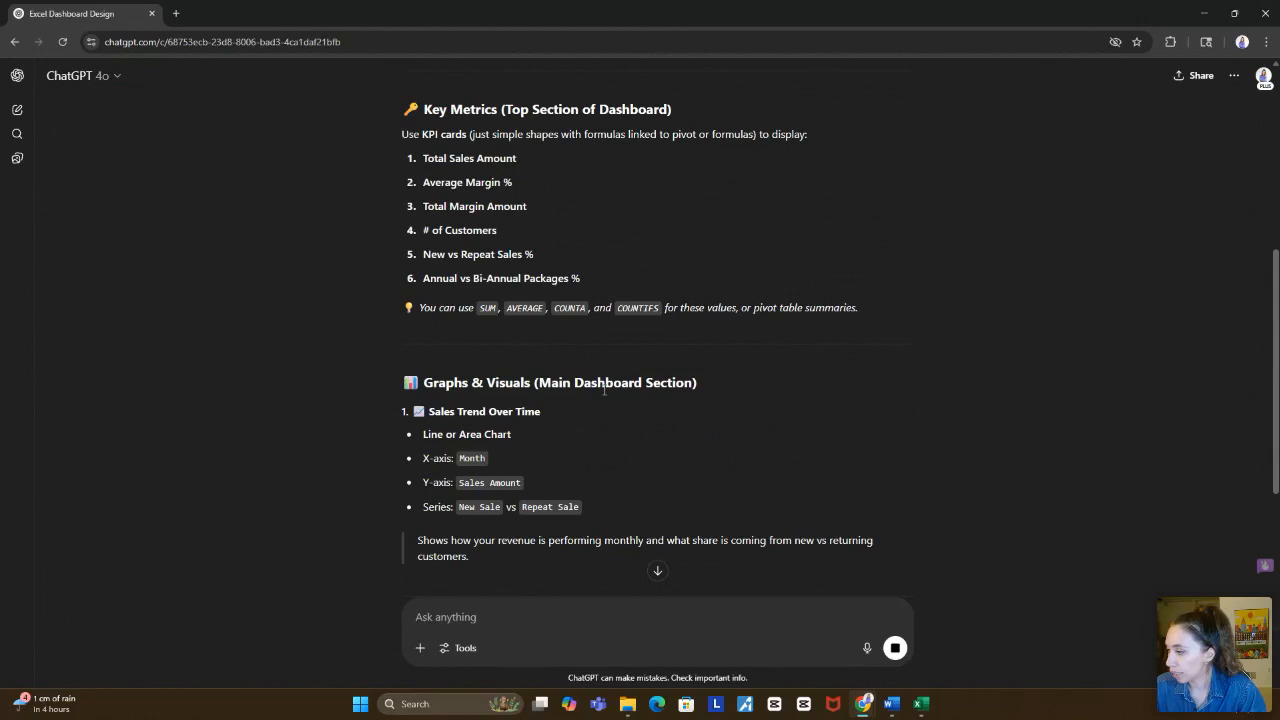
scroll(500, 407, "down", 1)
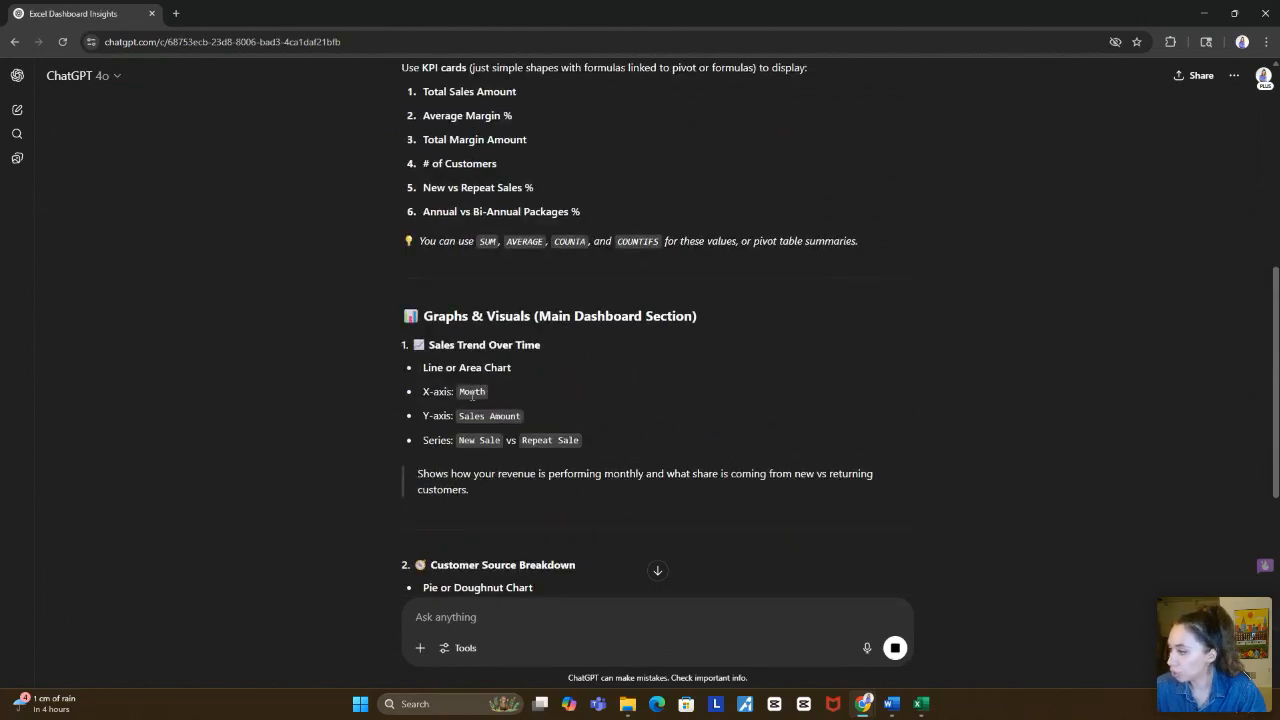
Step: Read the rest of the ChatGPT reply, from the sales trend chart suggestions down to the bonus ideas
scroll(472, 395, "down", 2)
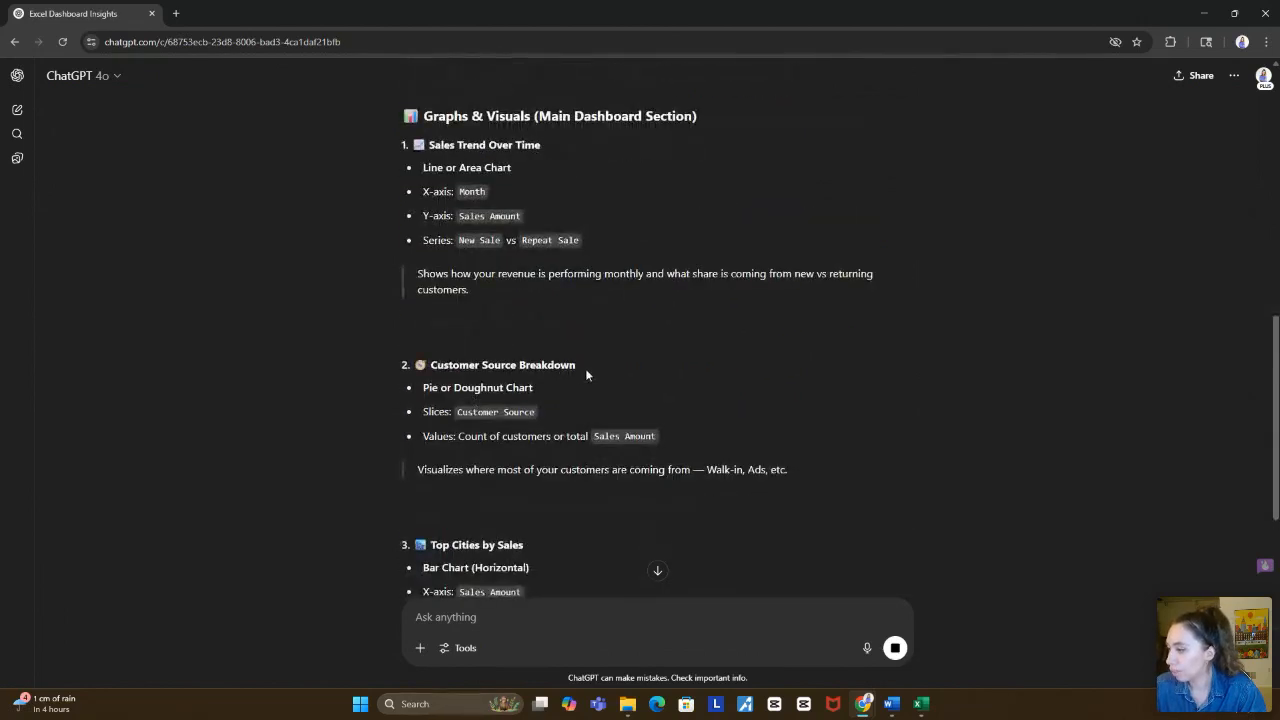
scroll(485, 333, "down", 3)
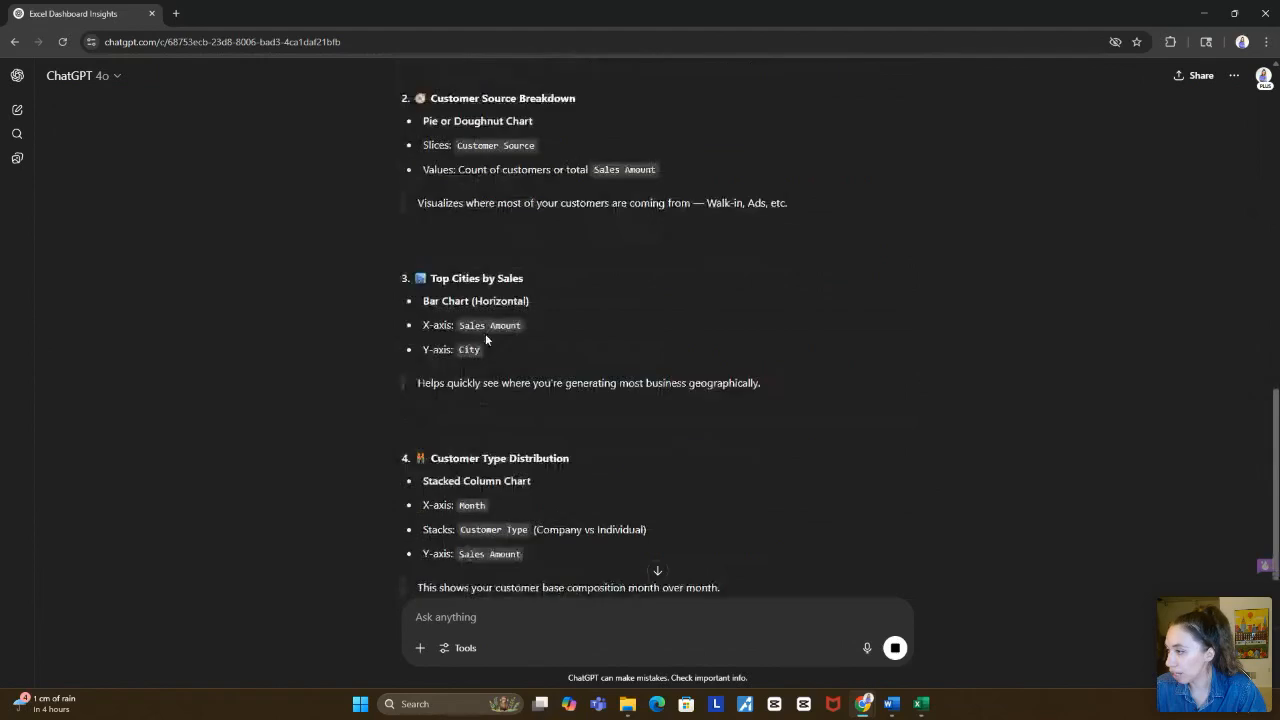
scroll(485, 303, "down", 1)
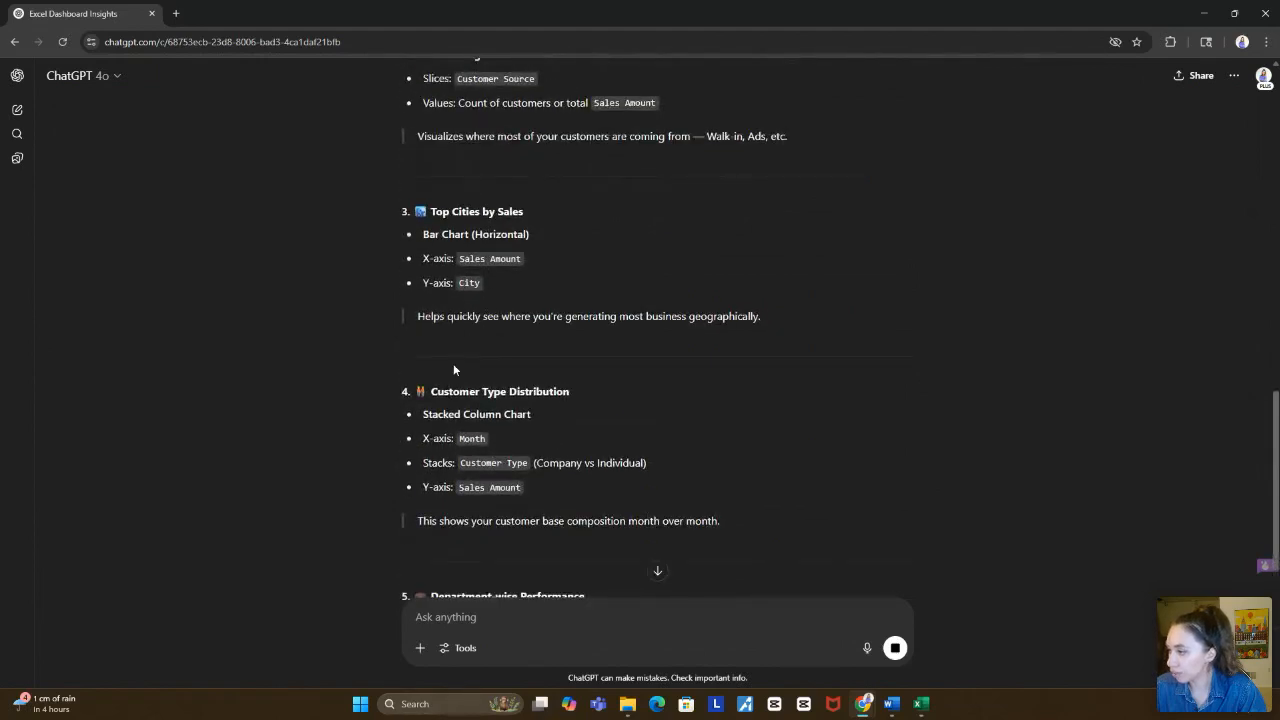
scroll(503, 425, "down", 2)
scroll(502, 427, "down", 5)
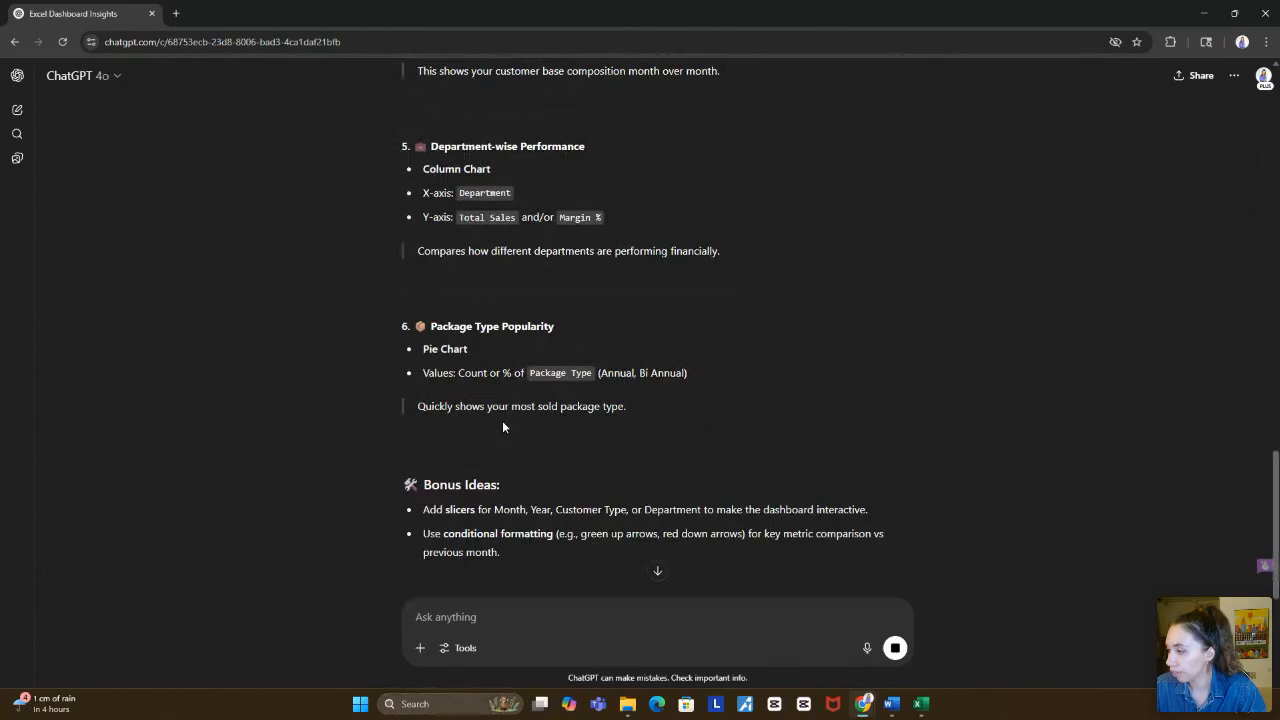
scroll(503, 427, "down", 3)
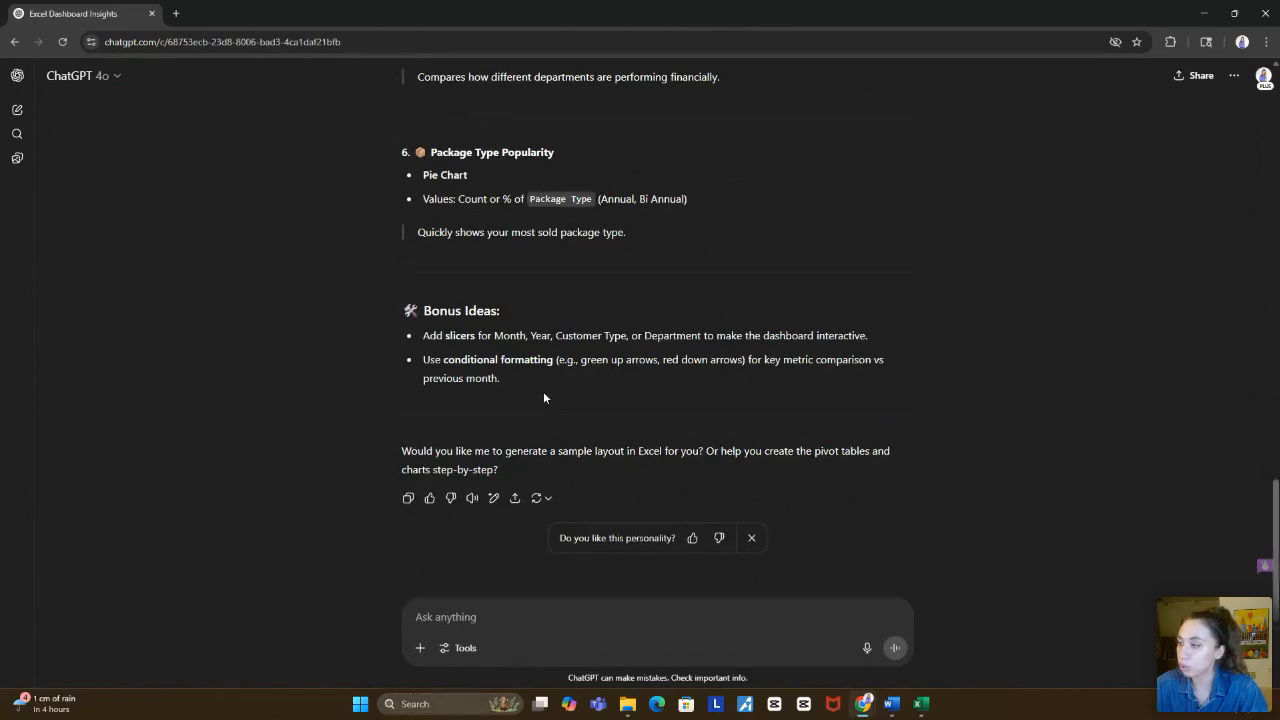
Step: Switch to the prompts document in Word and copy all the text under "ChatGPT Prompt 2: Create Dashboard Layout (Cards)"
key("alt+Tab")
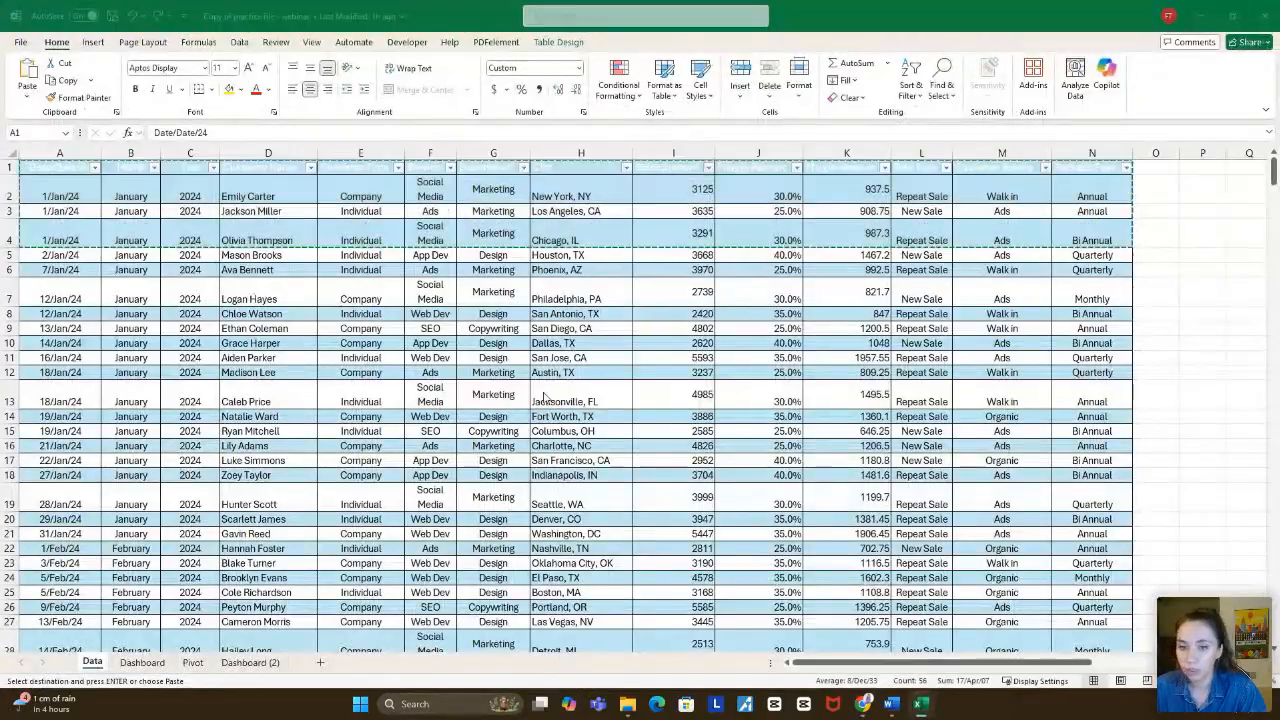
key("alt+Tab")
scroll(578, 483, "down", 3)
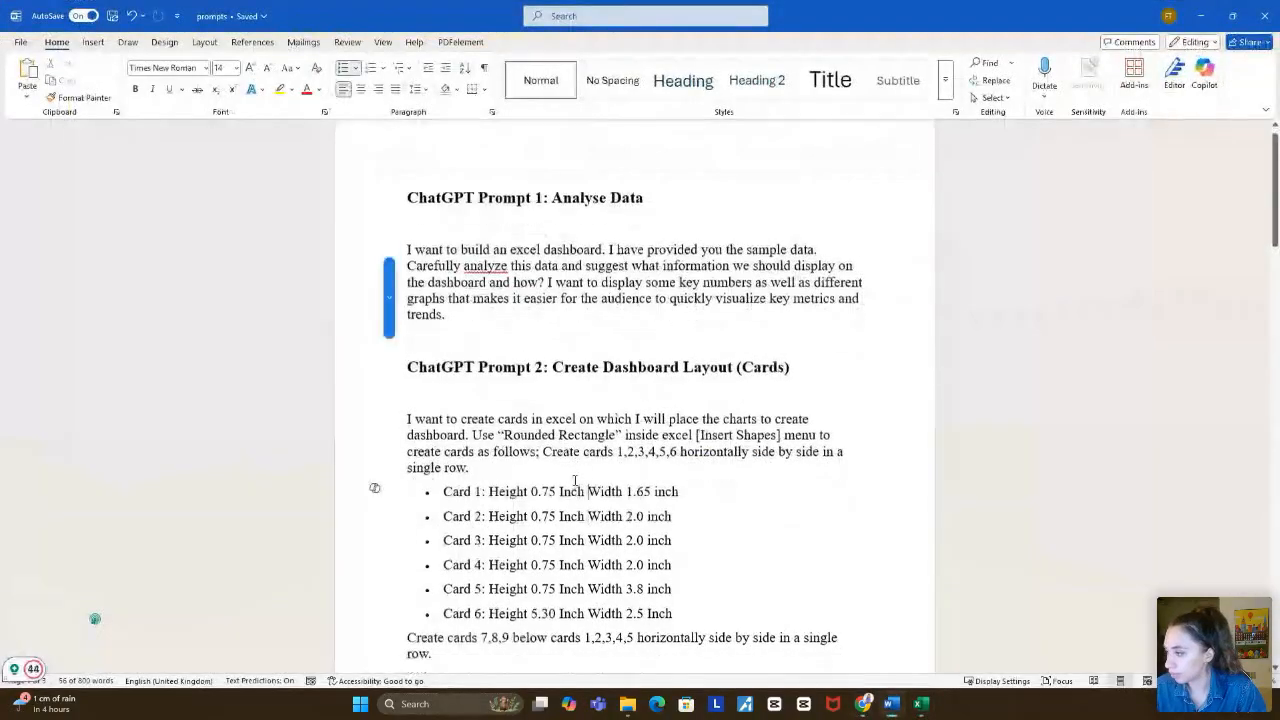
left_click_drag(404, 327, 573, 479)
key("ctrl+c")
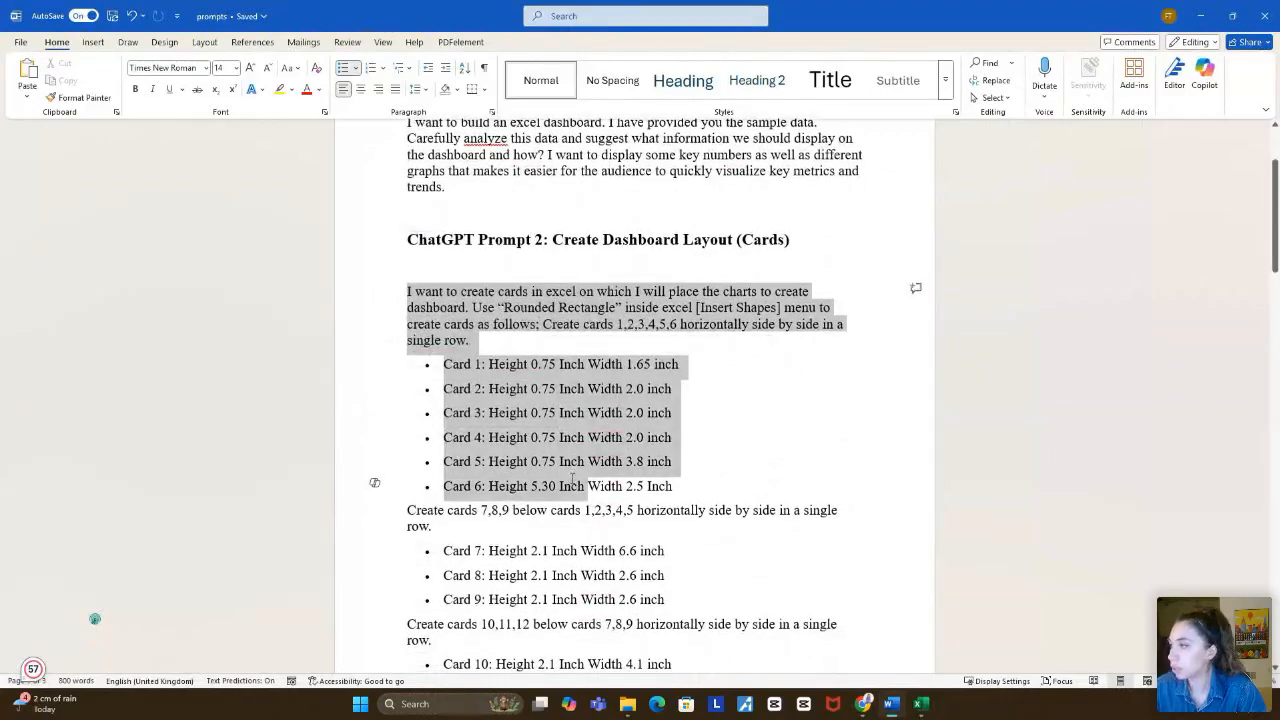
scroll(573, 479, "down", 18)
left_click_drag(573, 479, 614, 454)
scroll(572, 479, "down", 5)
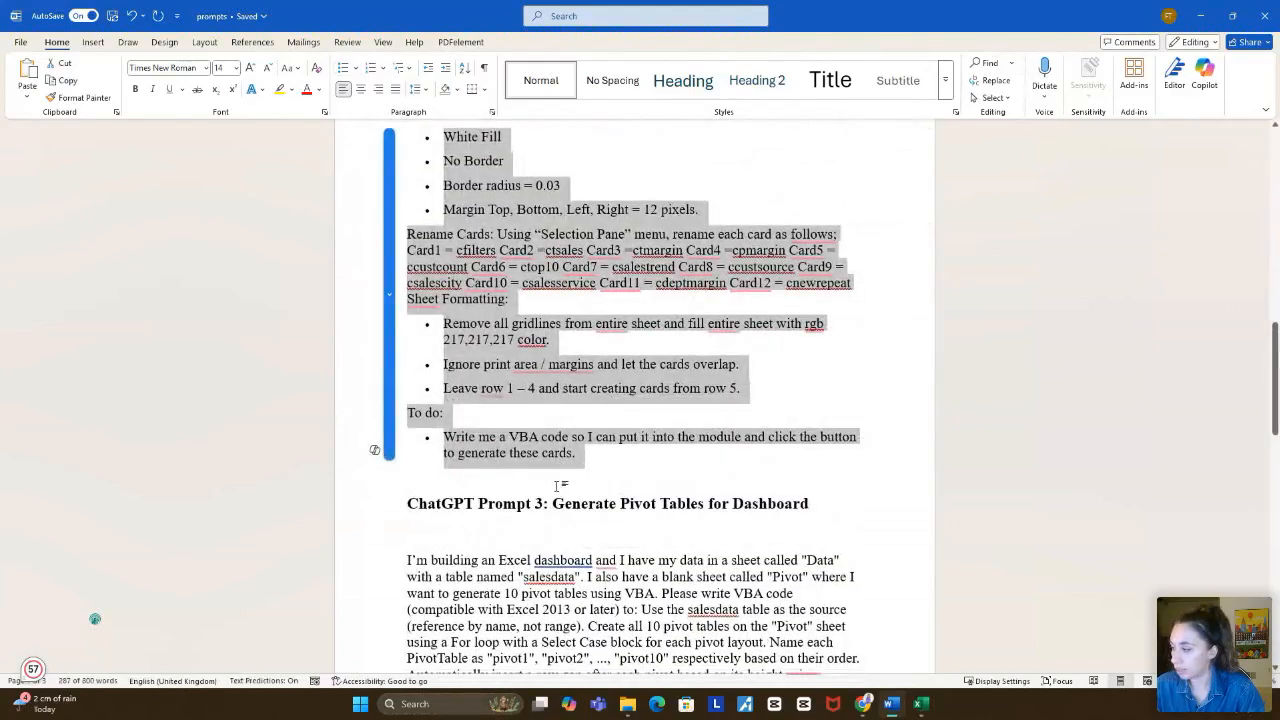
left_click(611, 457)
Step: Paste the card layout prompt into the ChatGPT conversation and send it
left_click(493, 607)
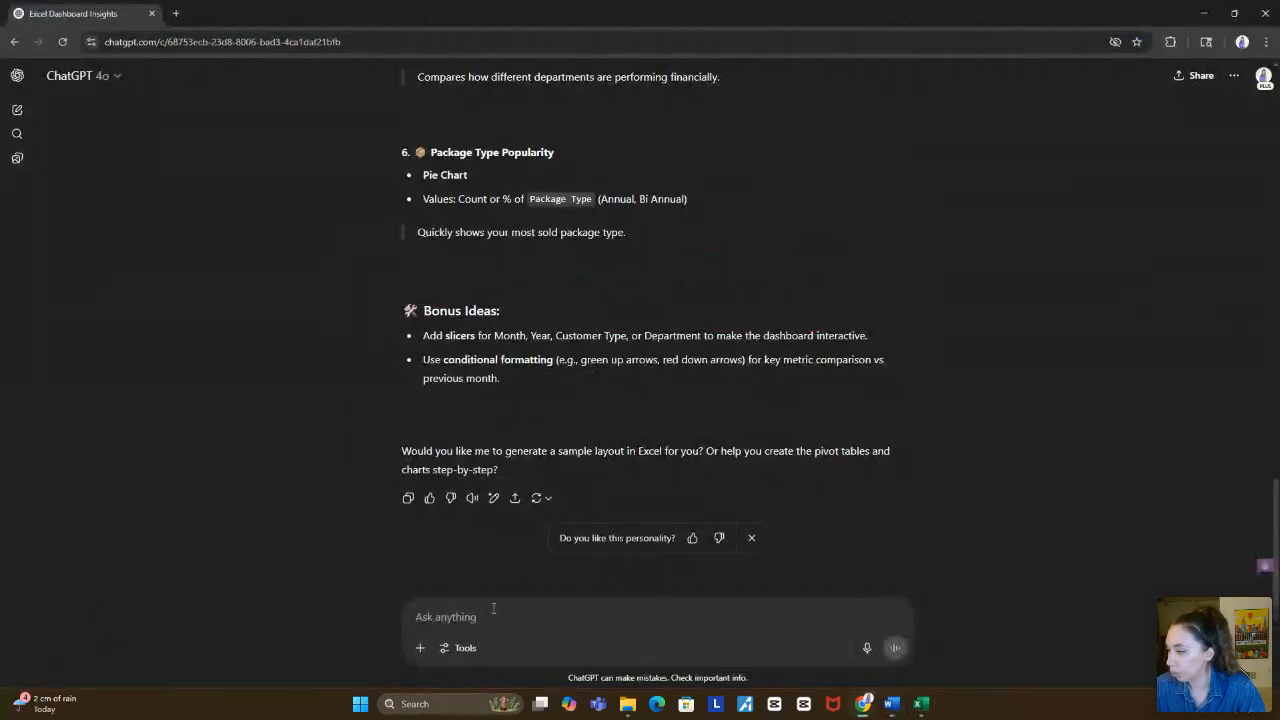
key("ctrl+v")
scroll(600, 590, "down", 5)
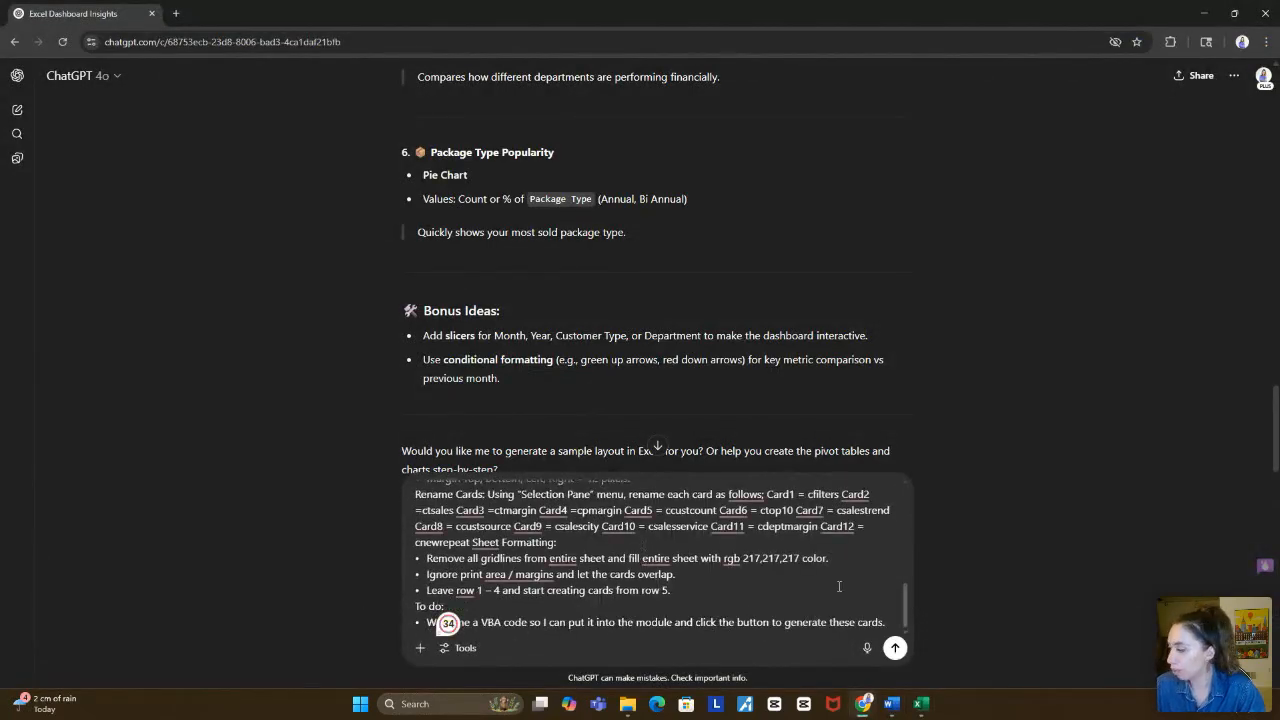
left_click(895, 648)
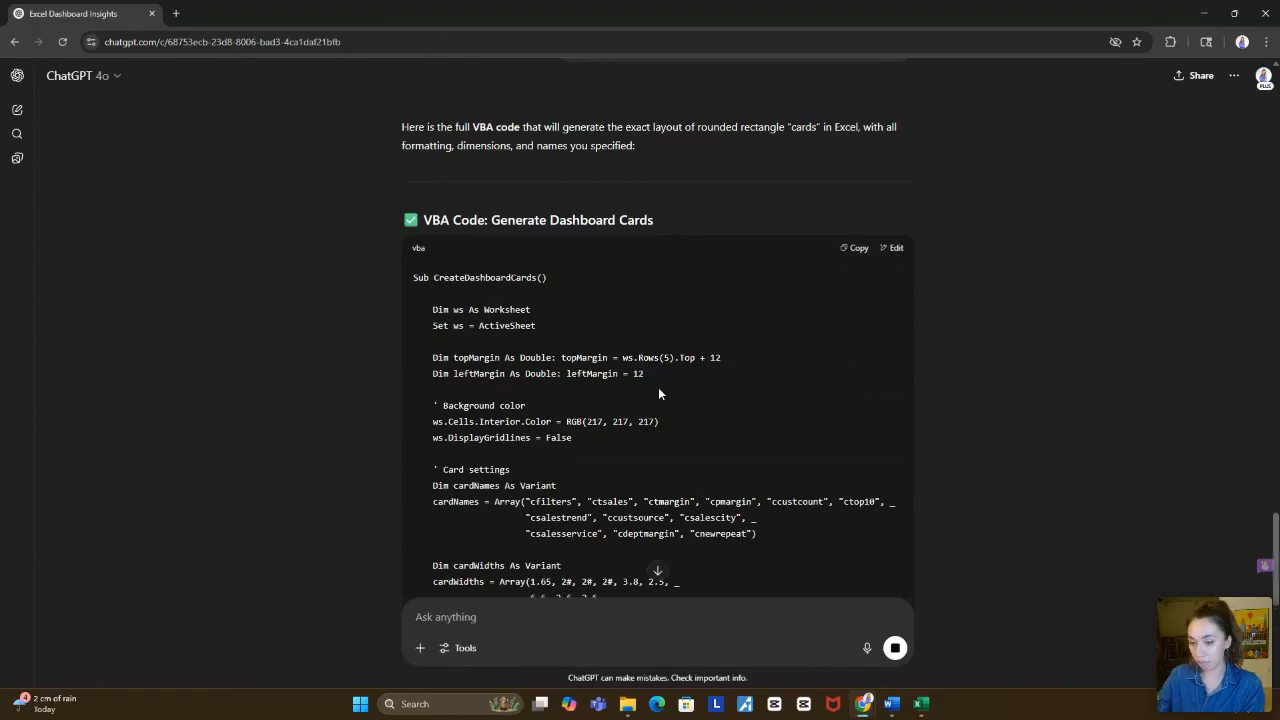
Step: Review the generated CreateDashboardCards VBA code in the reply and copy it
scroll(658, 387, "down", 2)
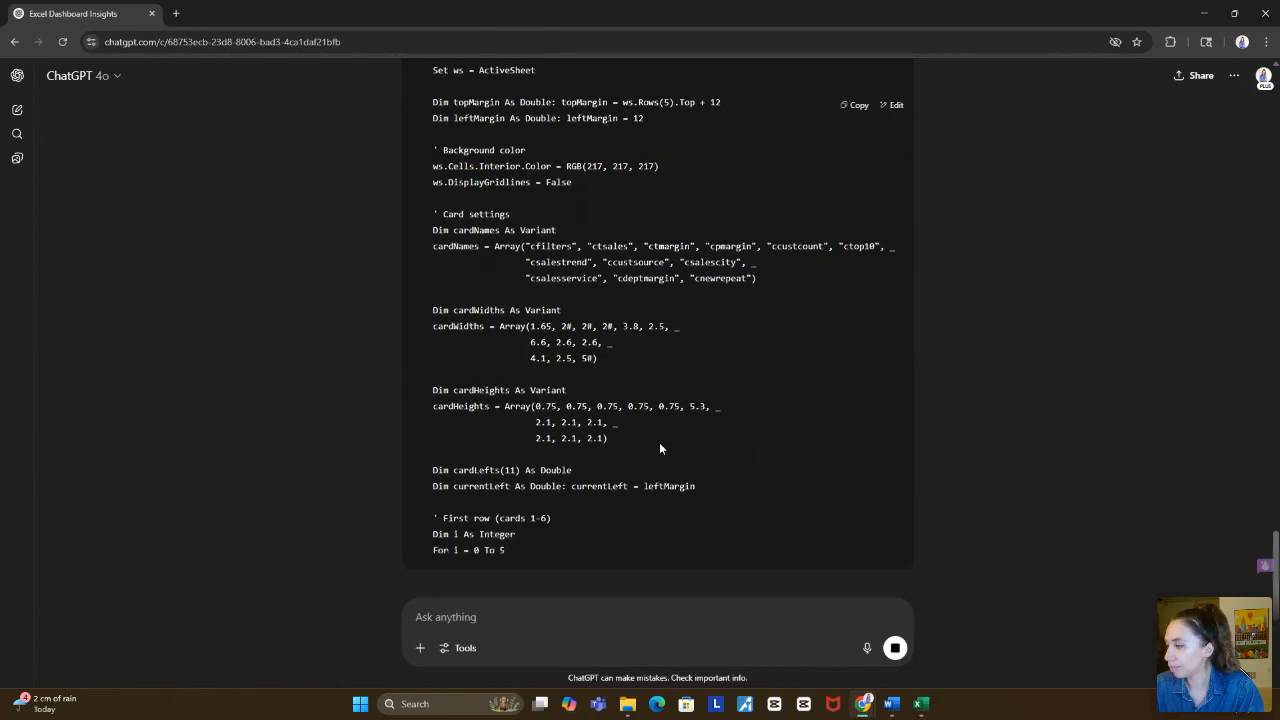
scroll(674, 380, "up", 5)
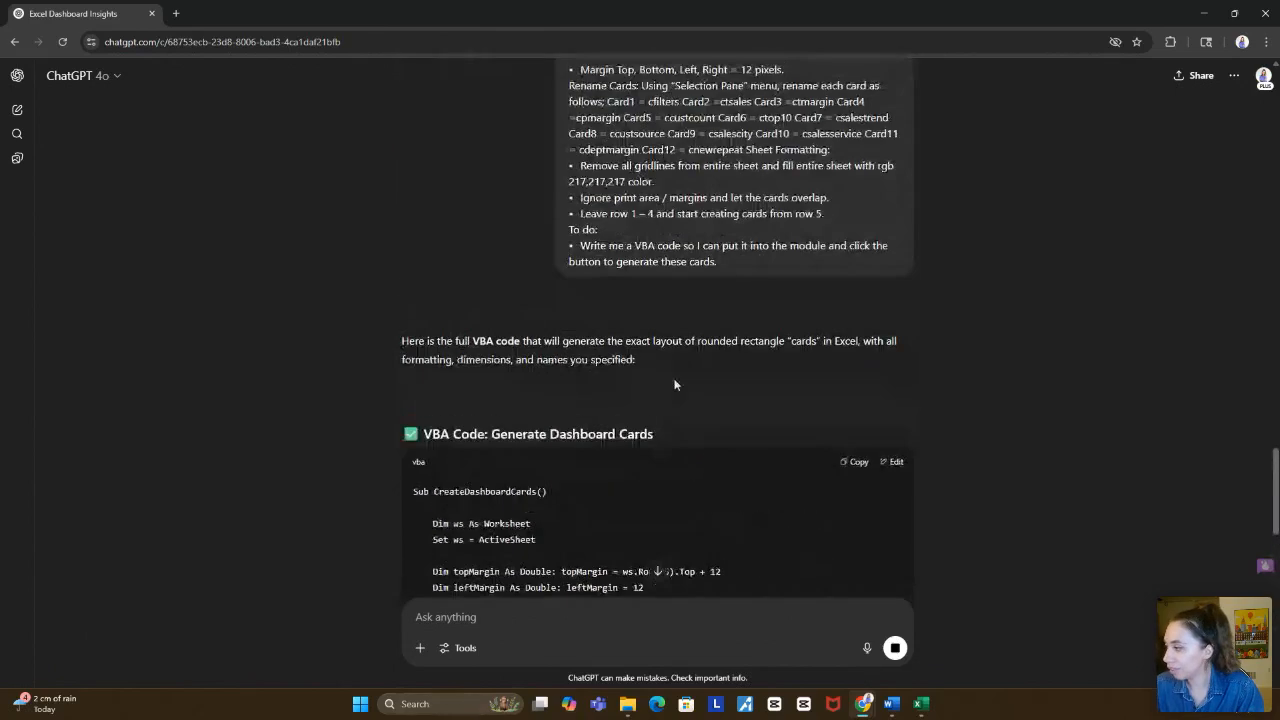
scroll(771, 337, "down", 2)
left_click(866, 264)
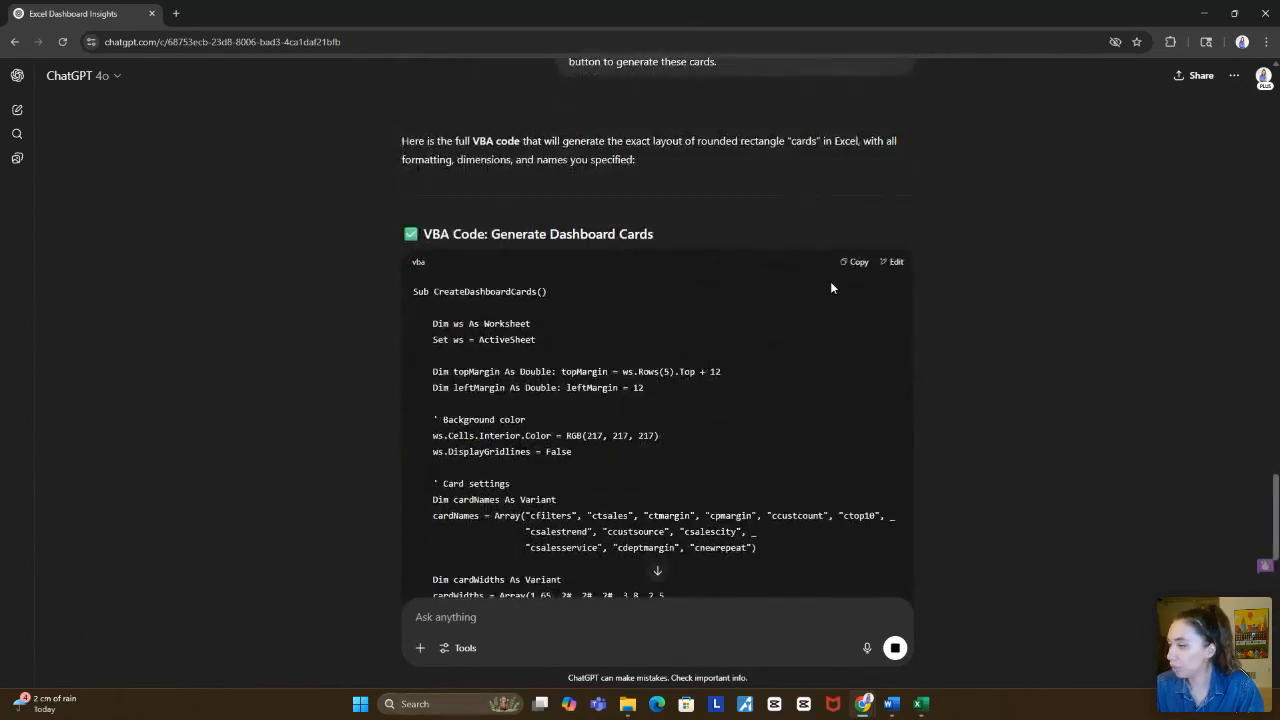
Step: Switch to the practice workbook in Excel, open the Visual Basic editor to view its Insert options, and close it
key("alt+Tab")
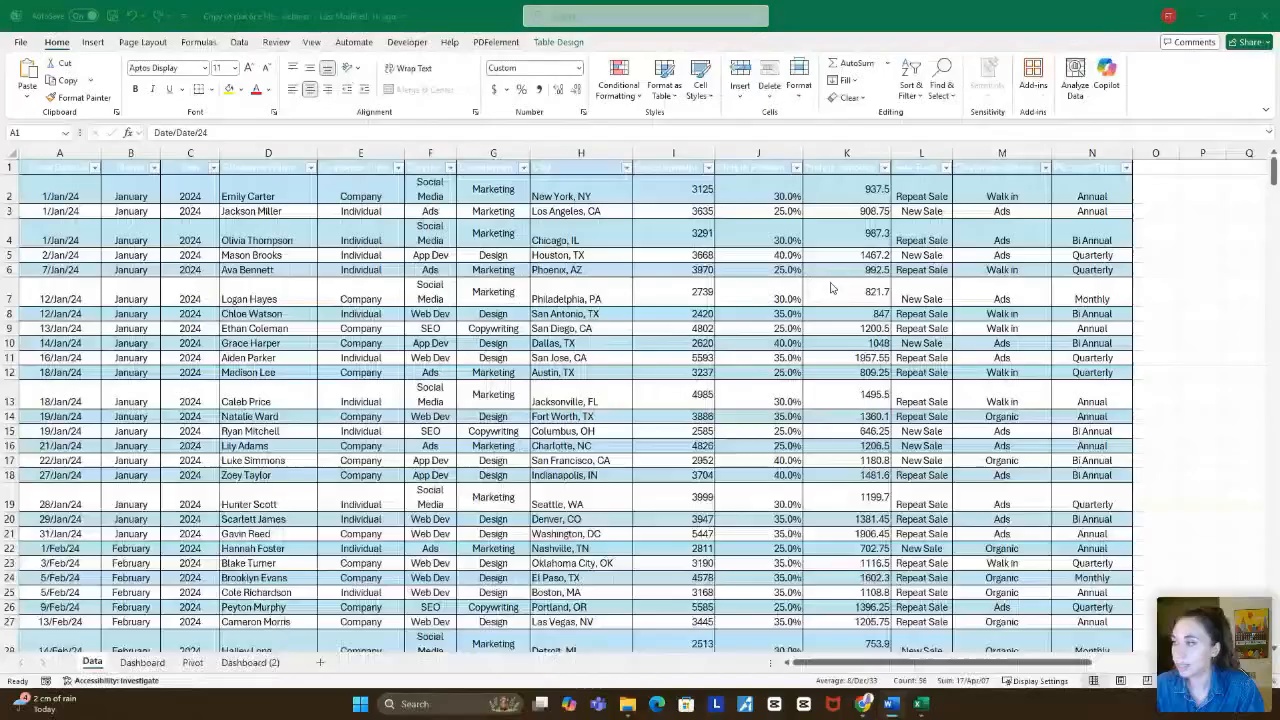
key("alt+Tab")
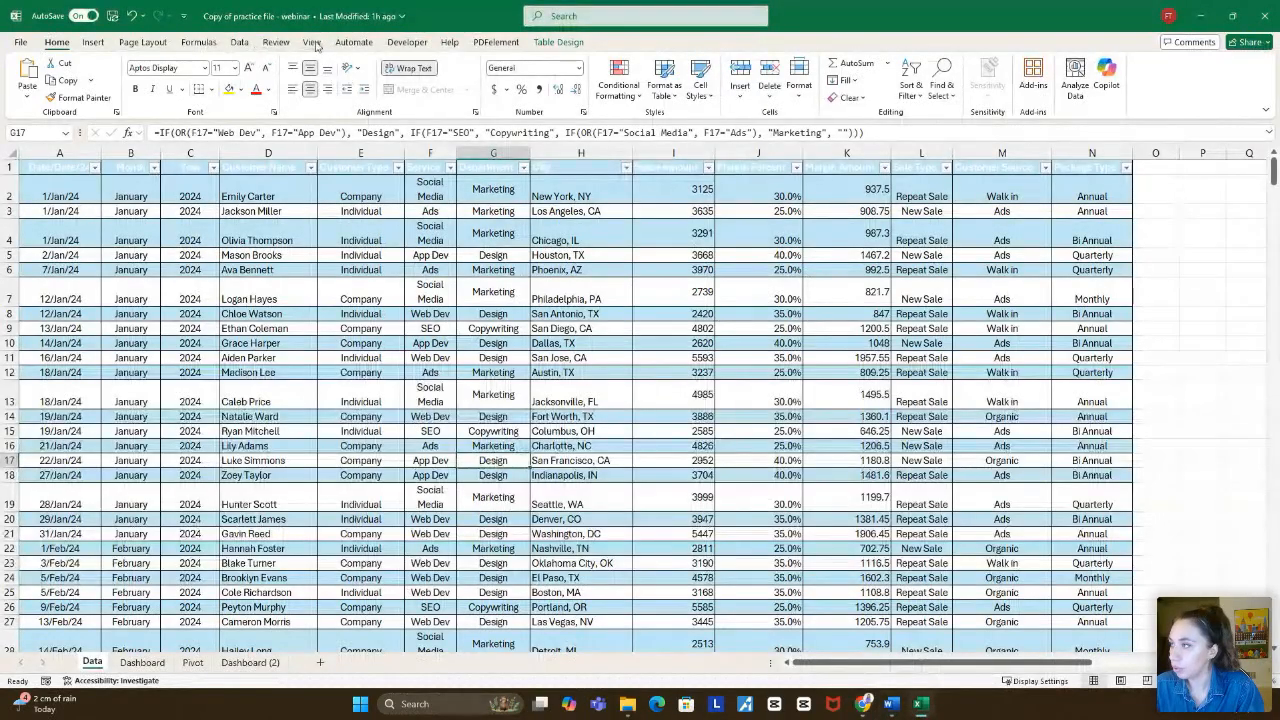
left_click(406, 42)
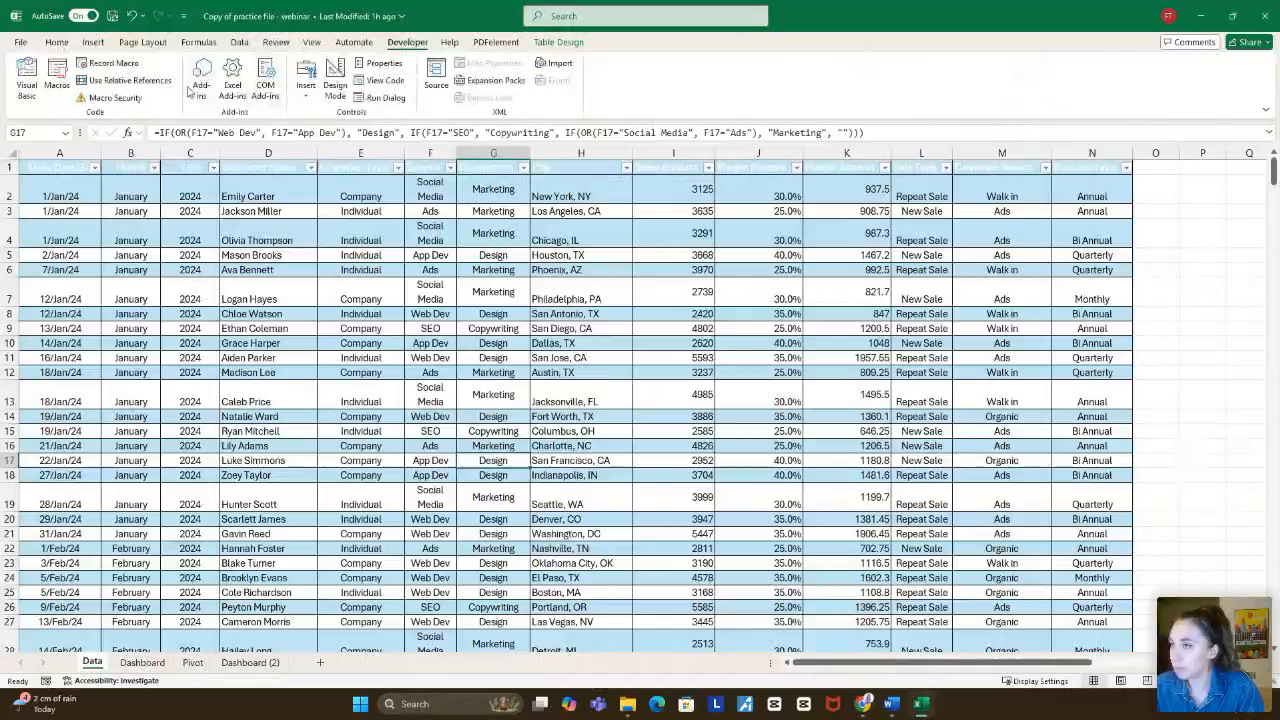
left_click(31, 96)
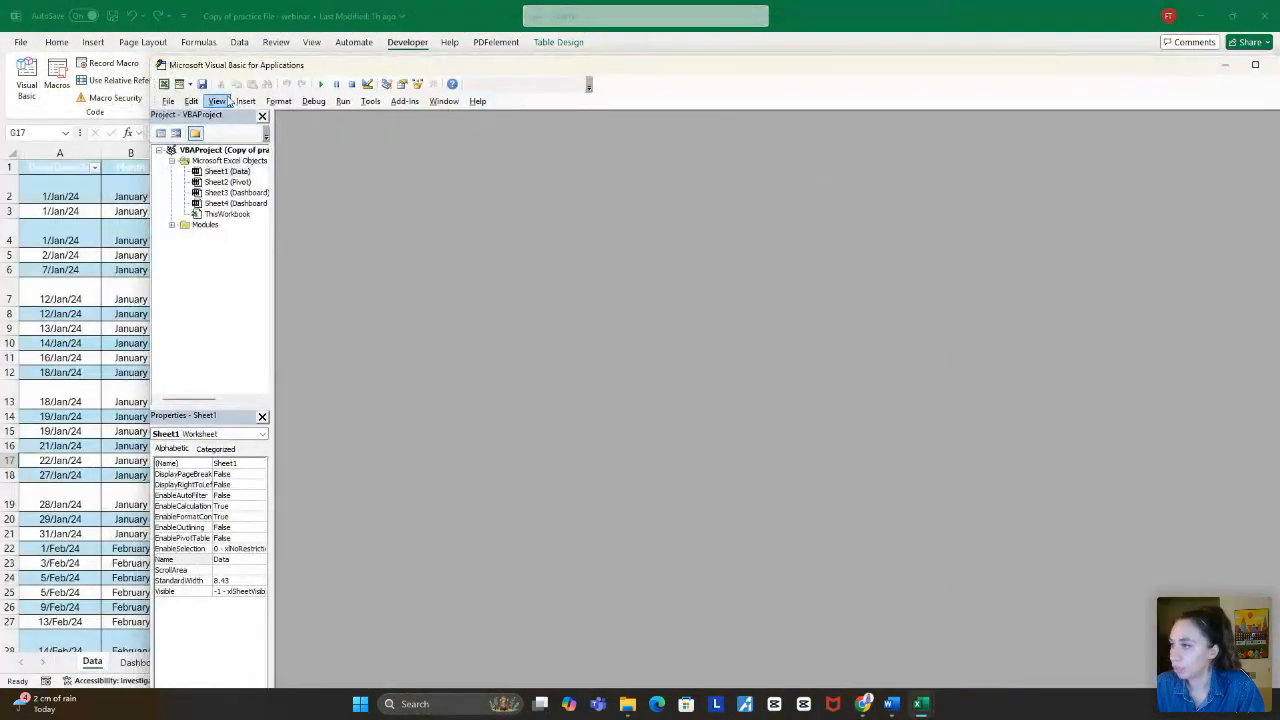
left_click(245, 101)
left_click(854, 63)
left_click_drag(1200, 70, 1006, 72)
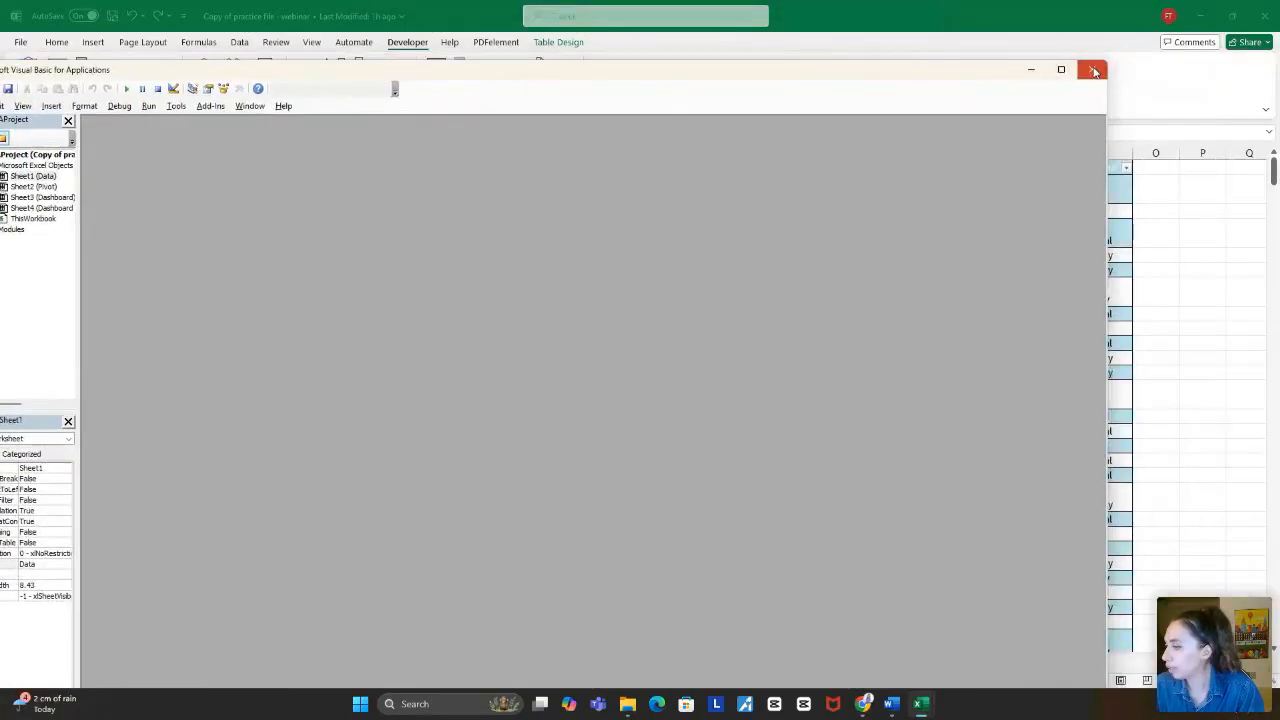
left_click(1093, 70)
Step: Open the Dashboard sheet and inspect the blank card shapes in the middle and lower rows
left_click(147, 663)
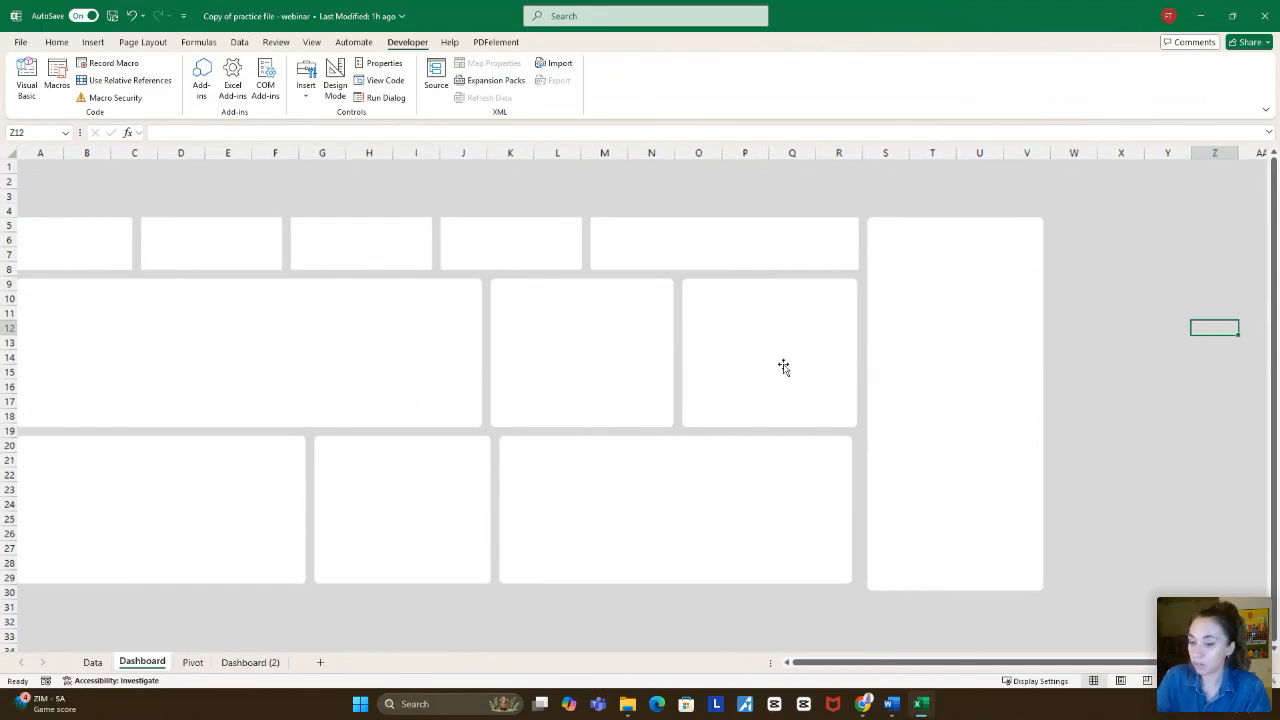
left_click(393, 344)
left_click(585, 316)
left_click(770, 318)
left_click(907, 318)
left_click(660, 477)
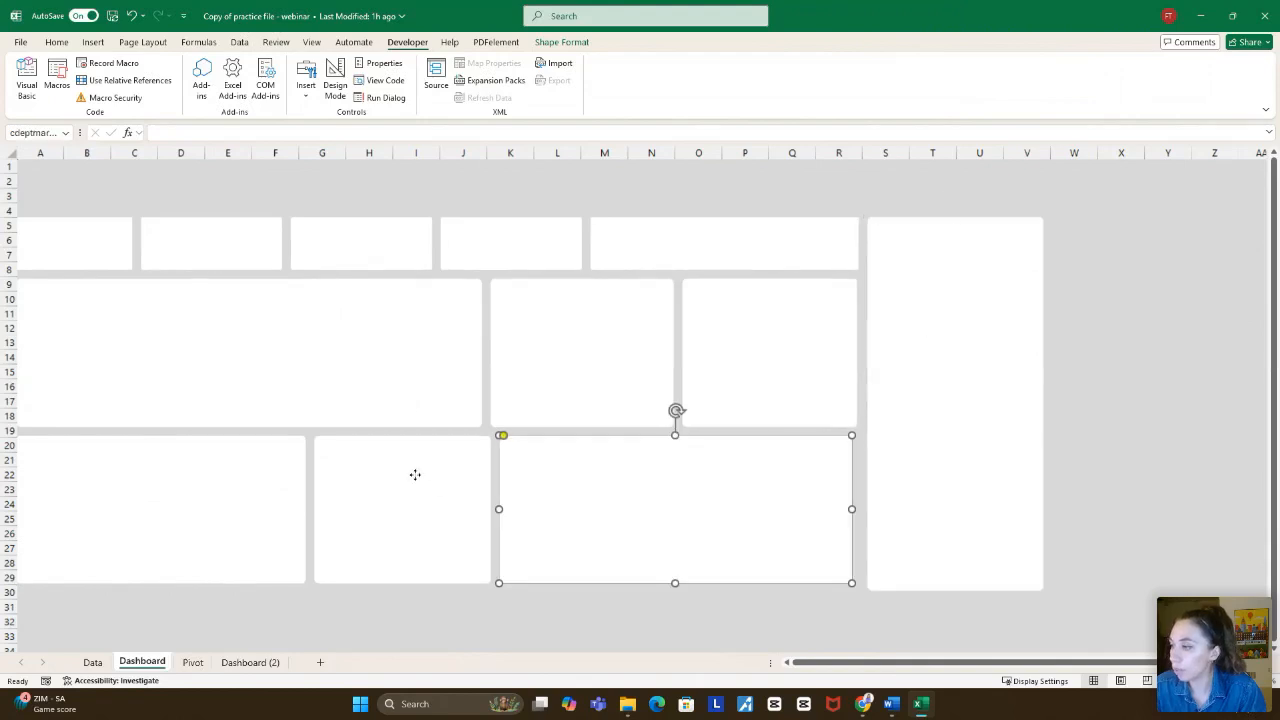
left_click(262, 482)
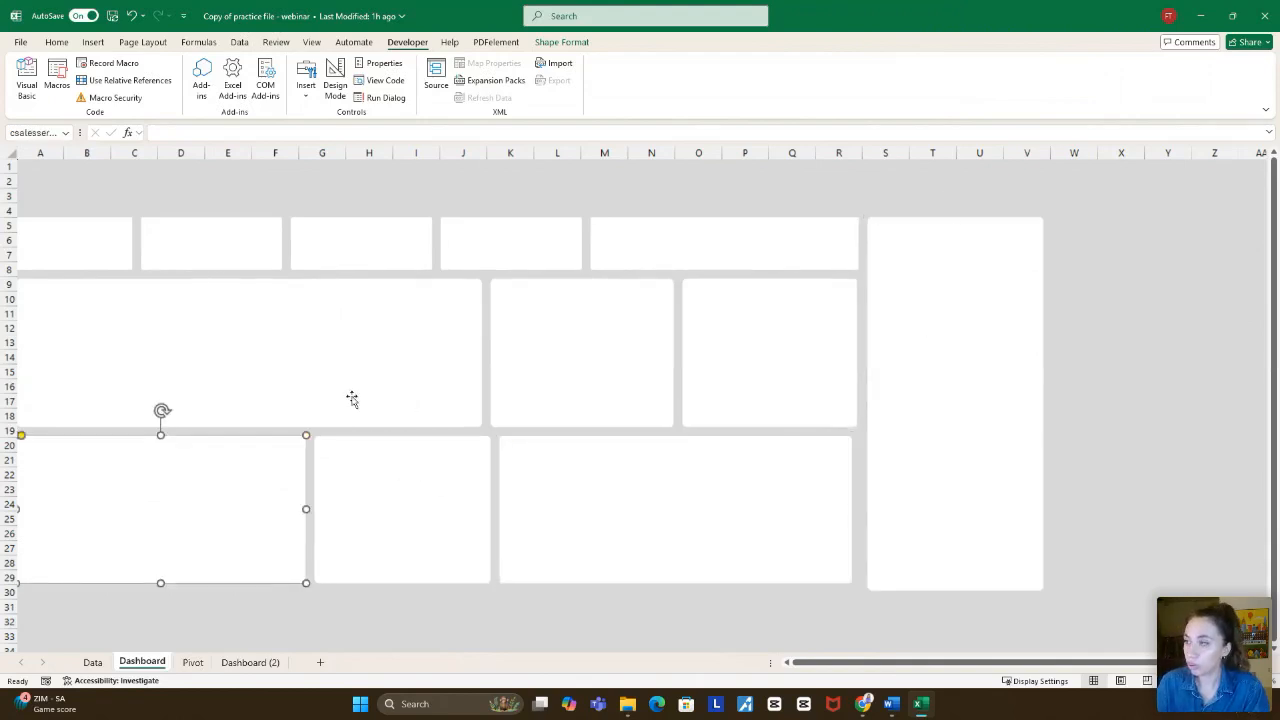
Step: Return to ChatGPT and read the "How to Use" instructions below the dashboard cards code
key("alt+Tab")
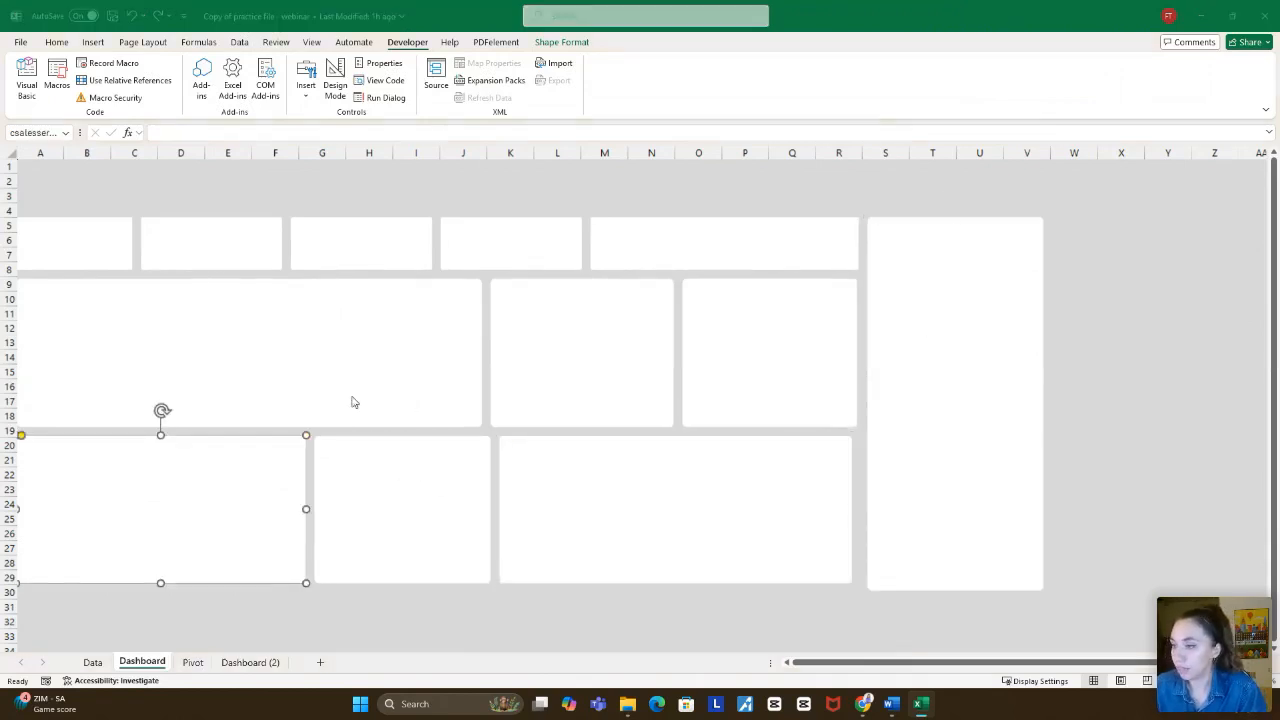
key("alt+Tab")
scroll(573, 401, "down", 15)
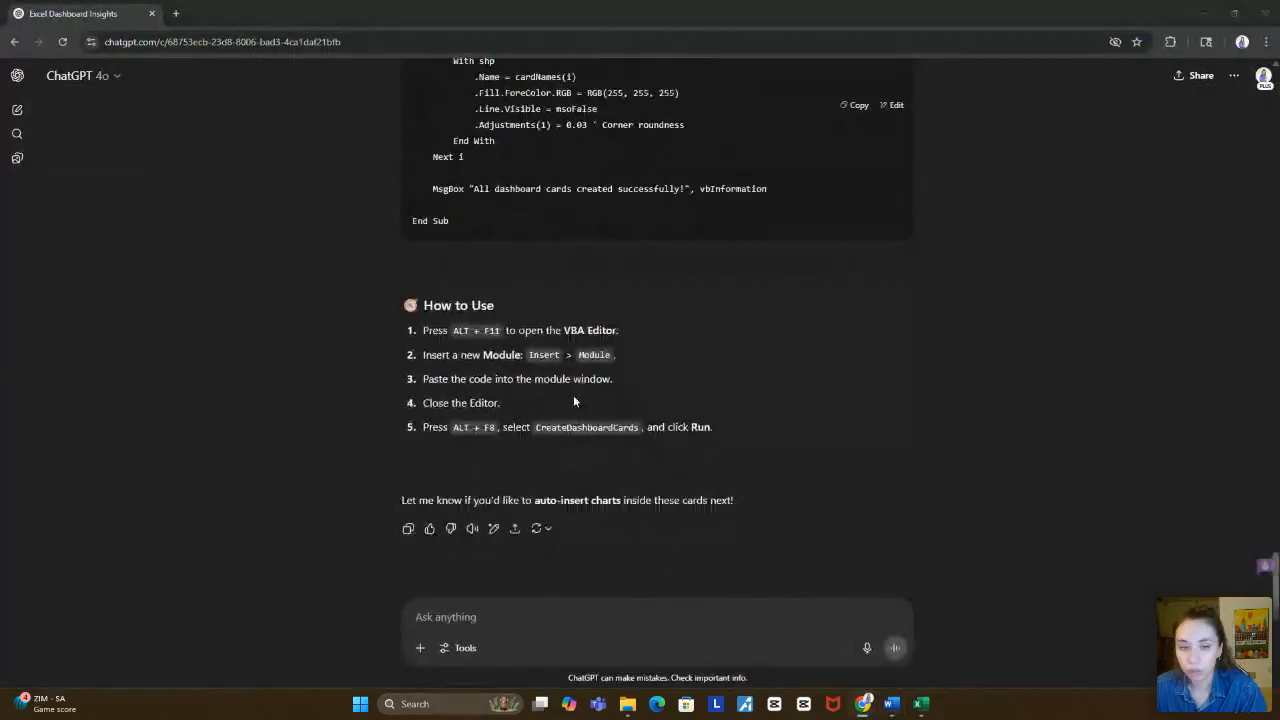
Step: Copy the text under "ChatGPT Prompt 3: Generate Pivot Tables for Dashboard" from the Word document and send it in ChatGPT
key("alt+Tab")
scroll(577, 404, "down", 5)
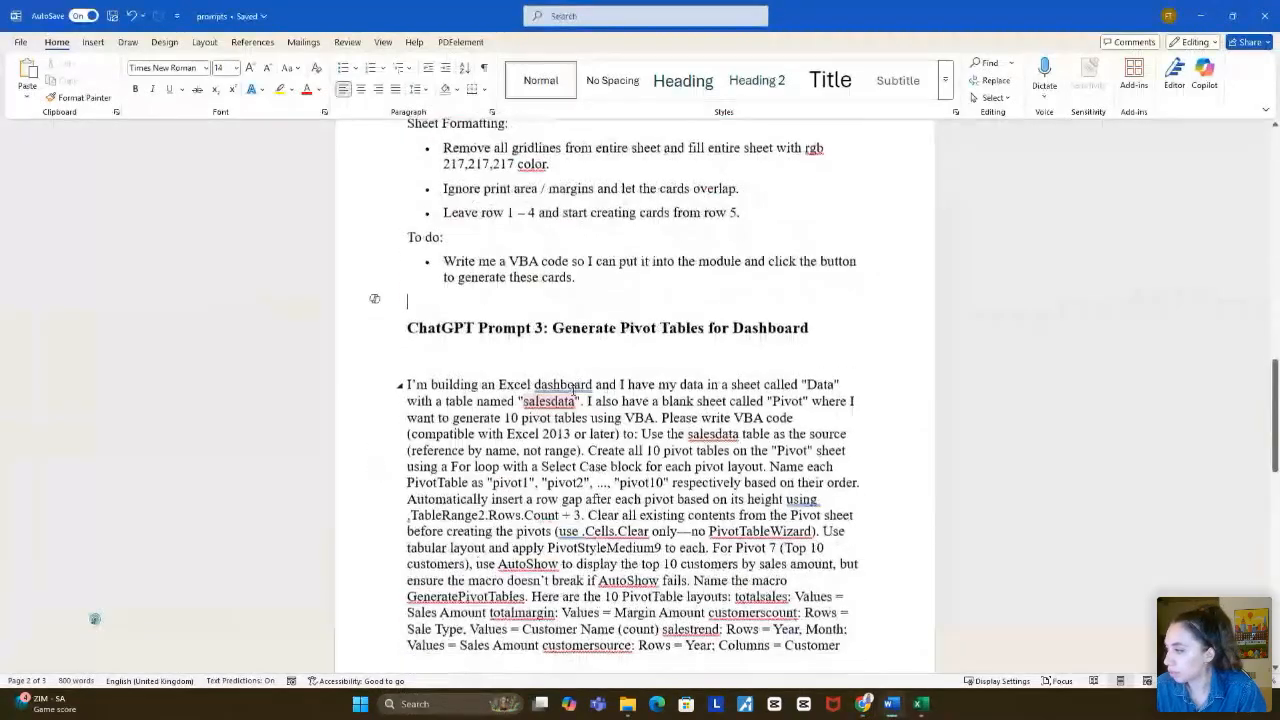
left_click_drag(405, 312, 671, 515)
scroll(671, 515, "down", 4)
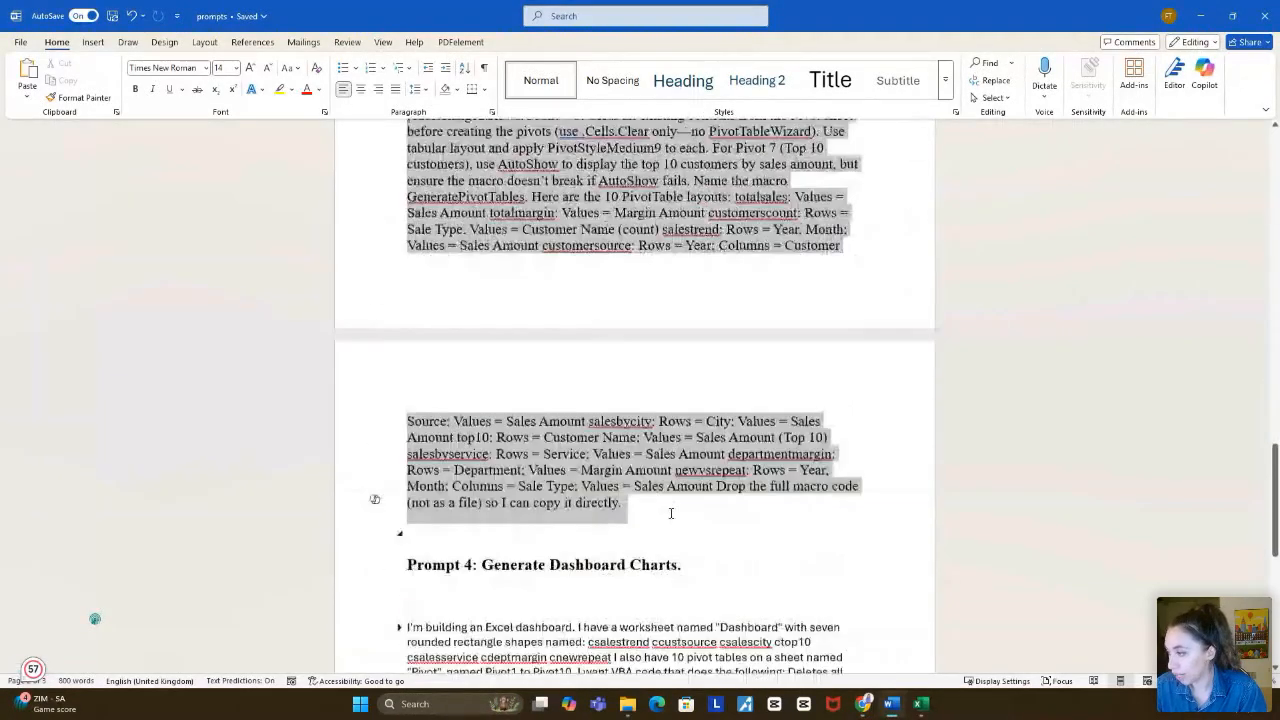
left_click(1201, 16)
left_click(486, 610)
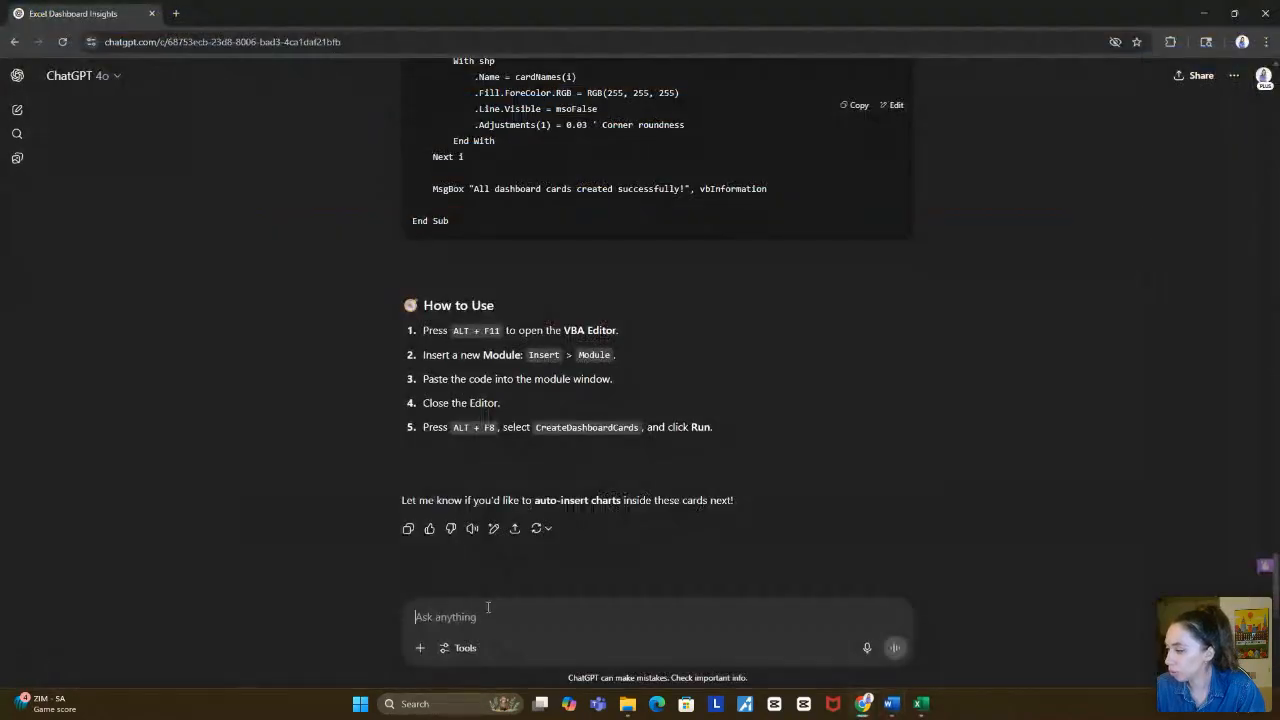
key("ctrl+v")
key("Return")
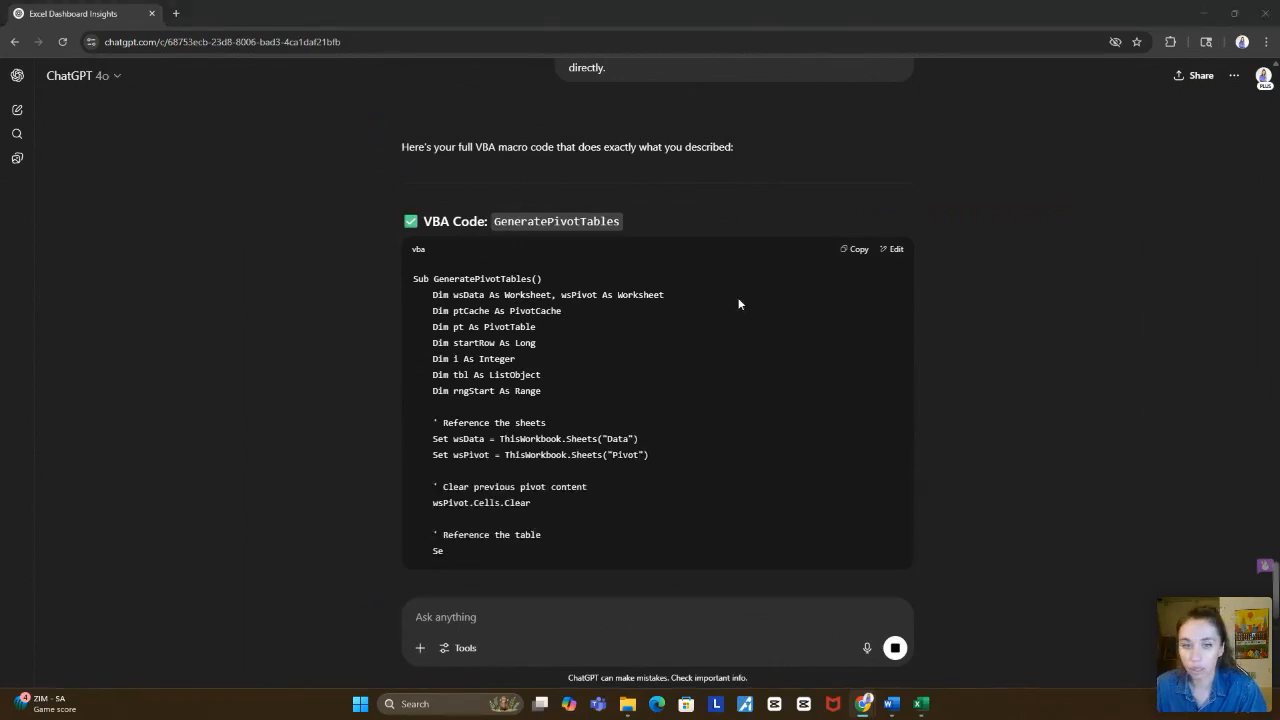
Step: Switch to the practice workbook in Excel and inspect the Total Sales, Total Margin, Sale Type and monthly Sales Trend pivot tables on the Pivot sheet
key("alt+Tab")
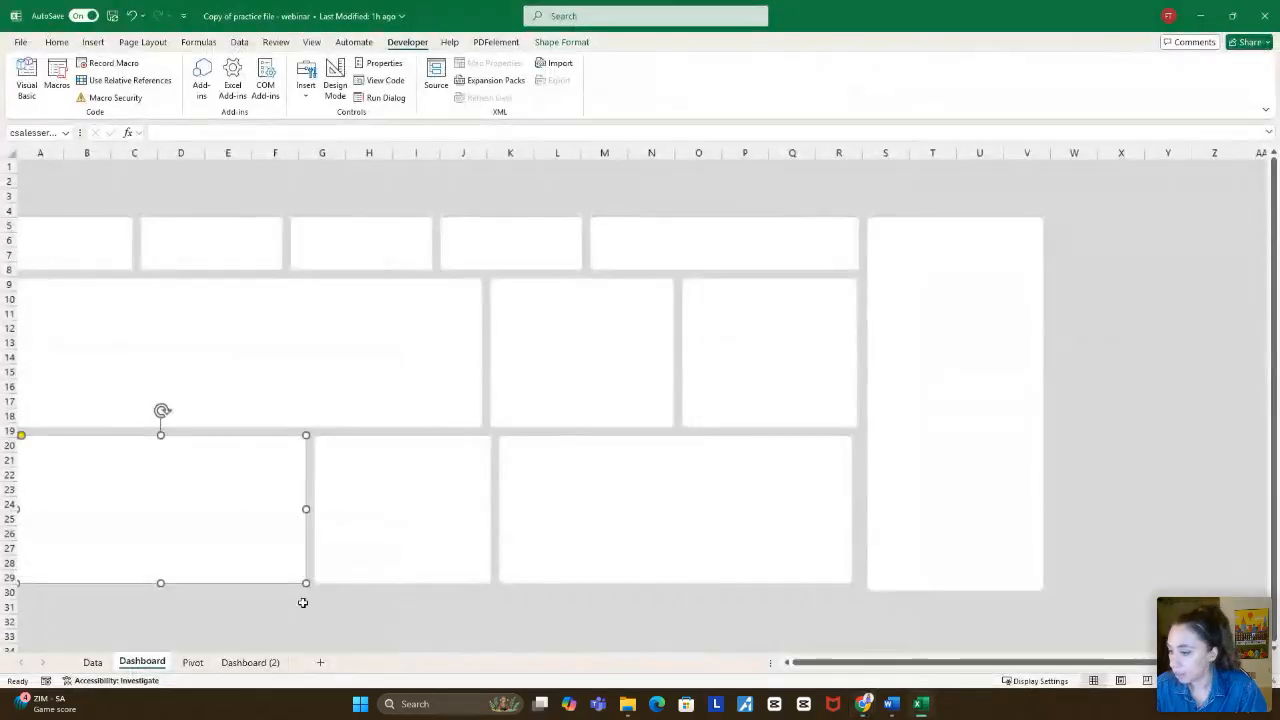
left_click(193, 662)
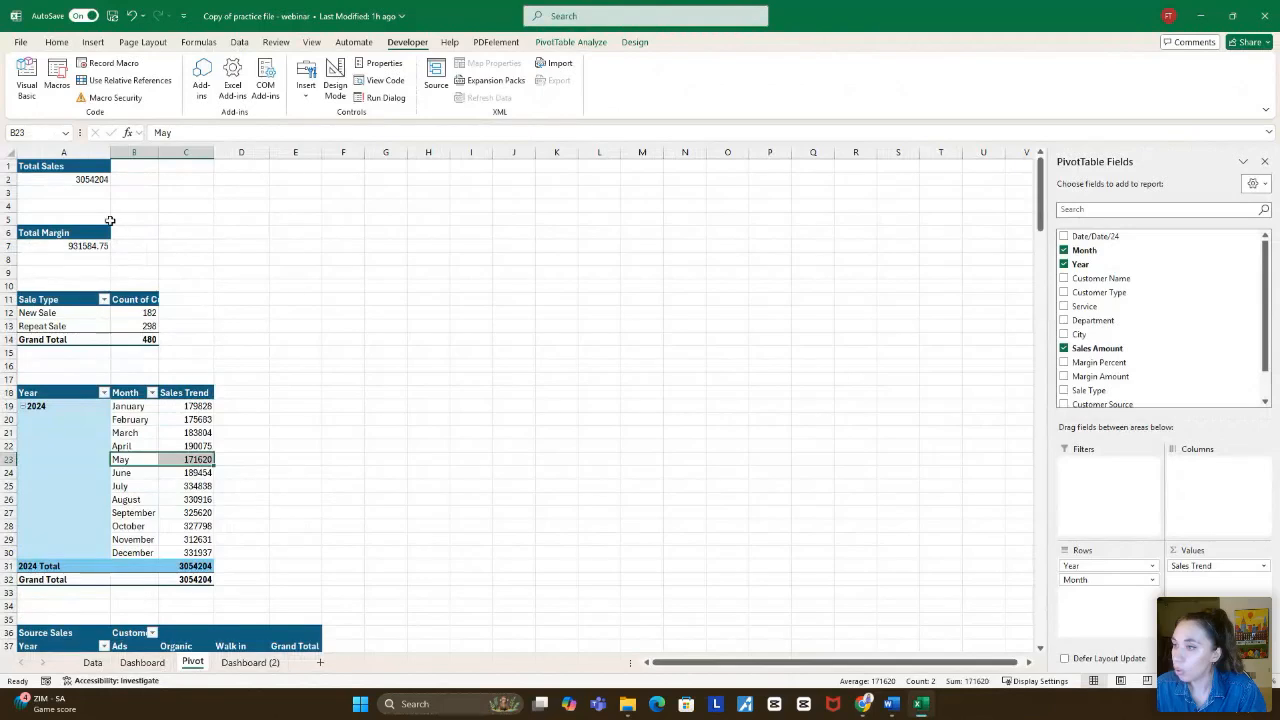
left_click(98, 182)
left_click(94, 246)
left_click(95, 316)
scroll(95, 316, "down", 3)
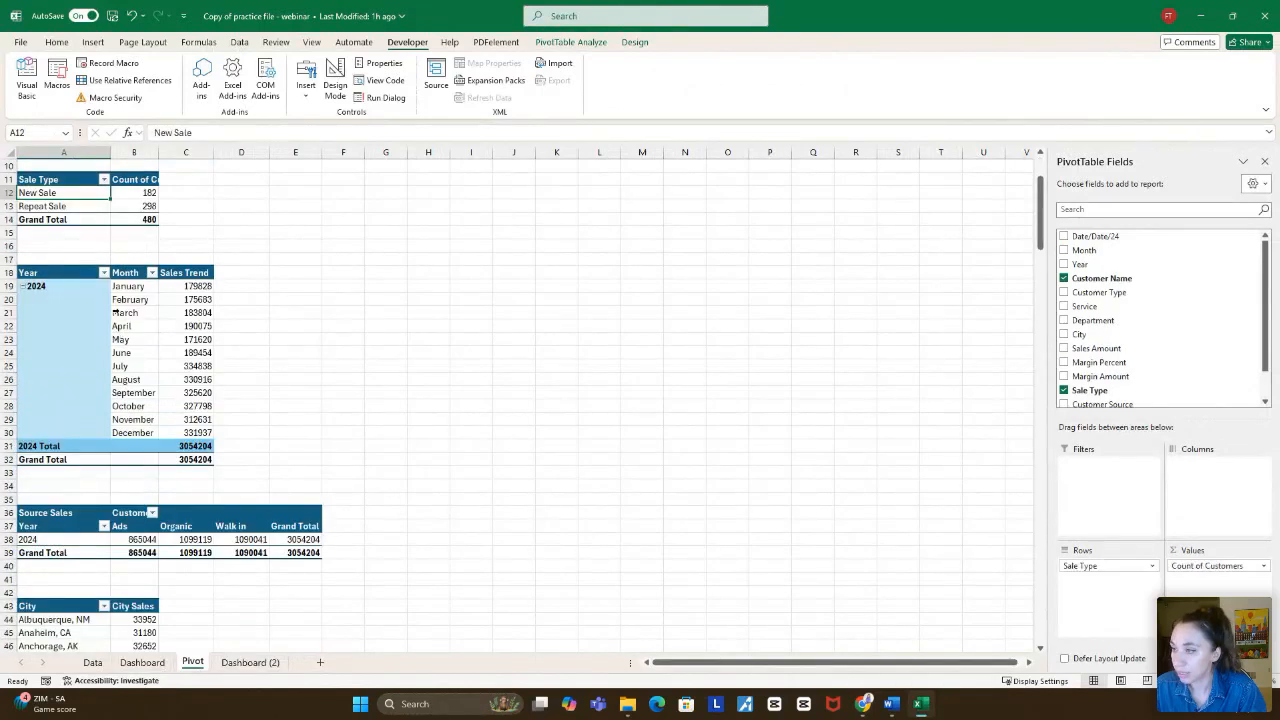
left_click(130, 312)
Step: Examine the remaining pivot tables on the Pivot sheet, from Source Sales and City Sales down to New vs Repeat Sales, and return to cell A1's area
scroll(106, 357, "down", 4)
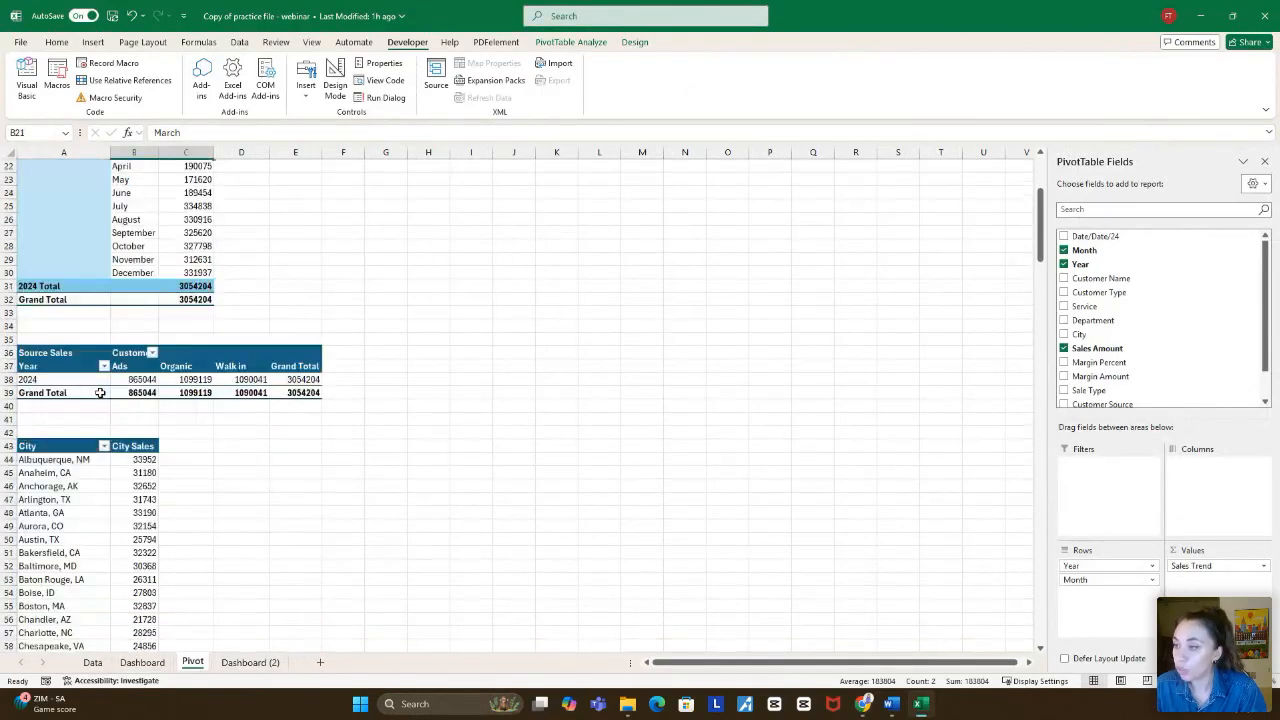
scroll(124, 459, "down", 3)
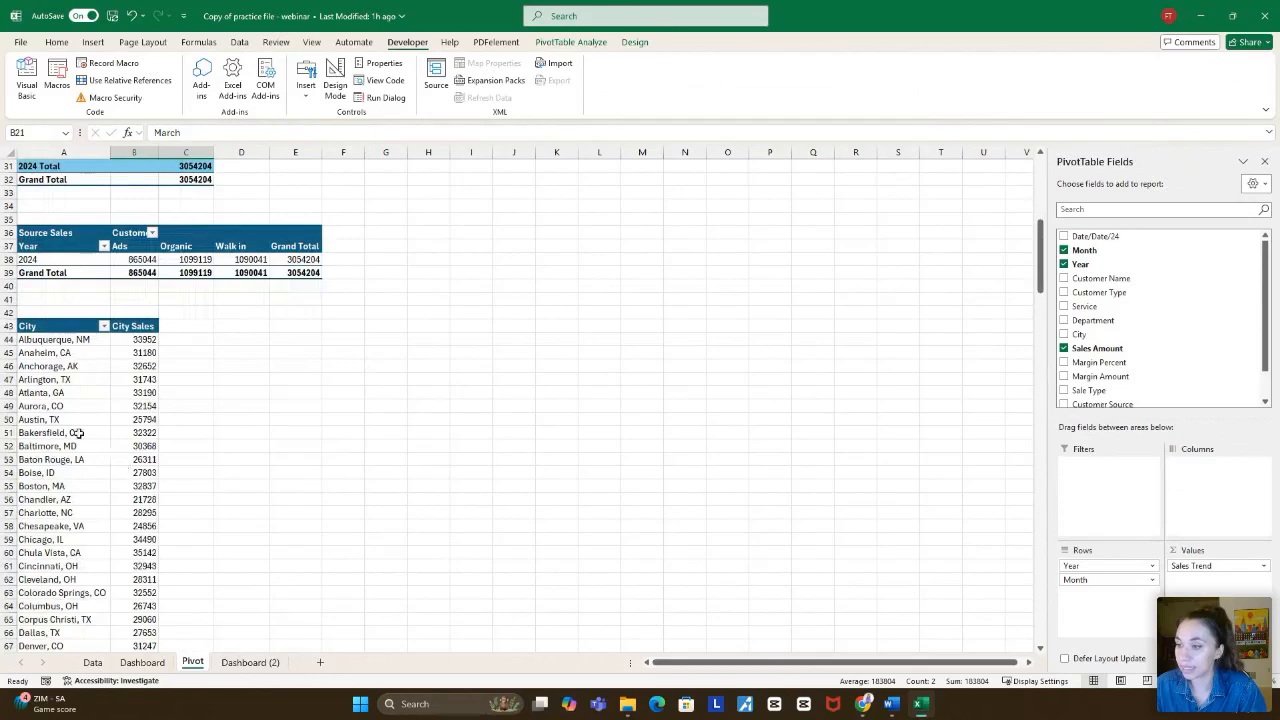
left_click(75, 419)
scroll(138, 445, "down", 19)
scroll(140, 449, "down", 20)
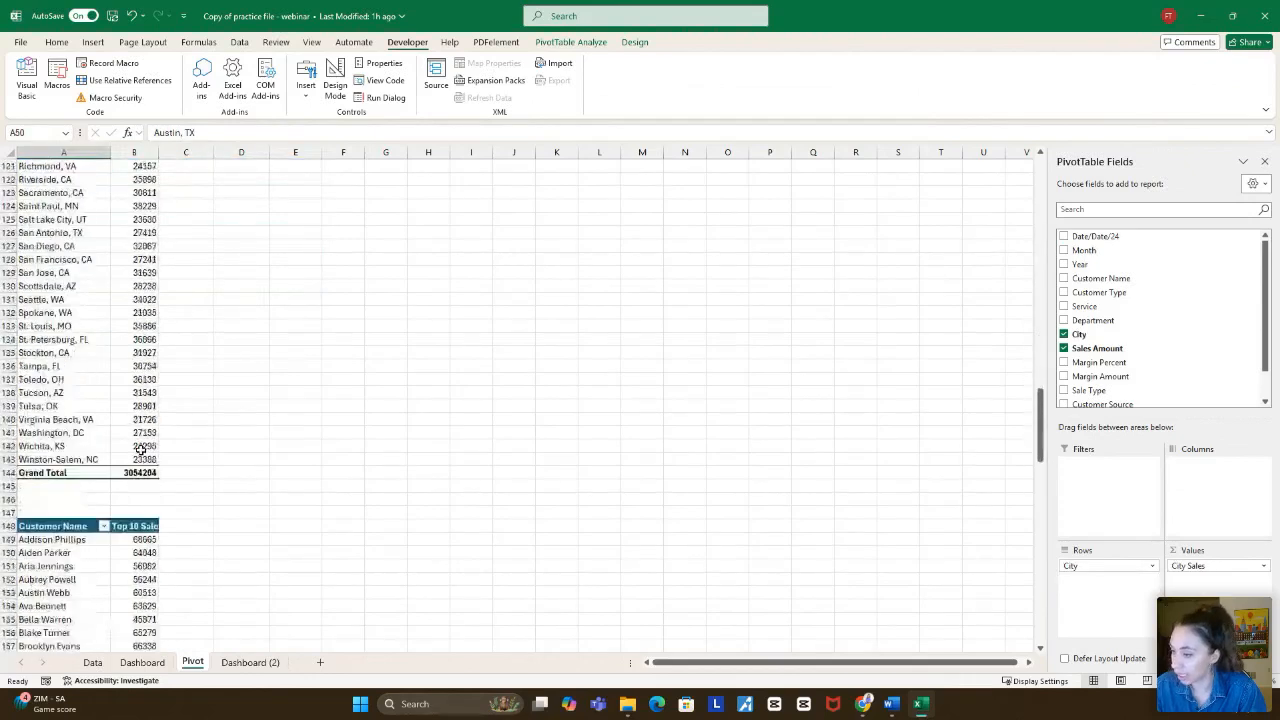
scroll(140, 446, "up", 17)
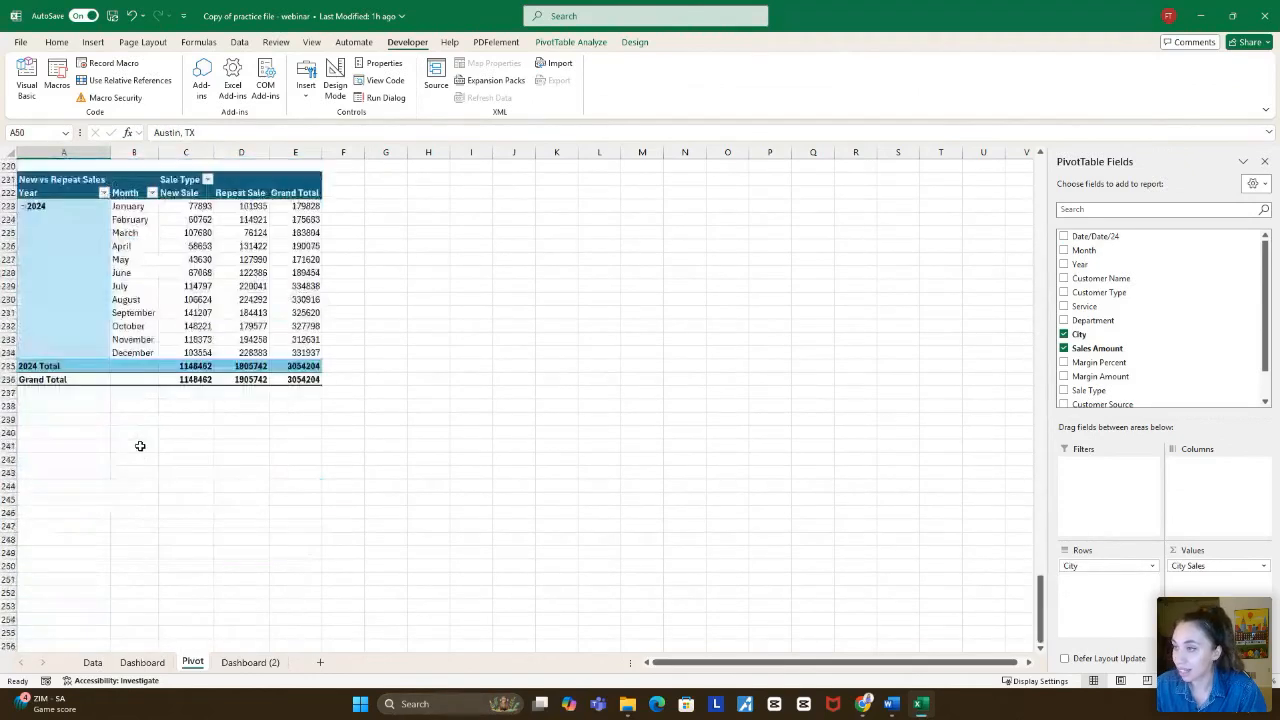
scroll(140, 446, "down", 8)
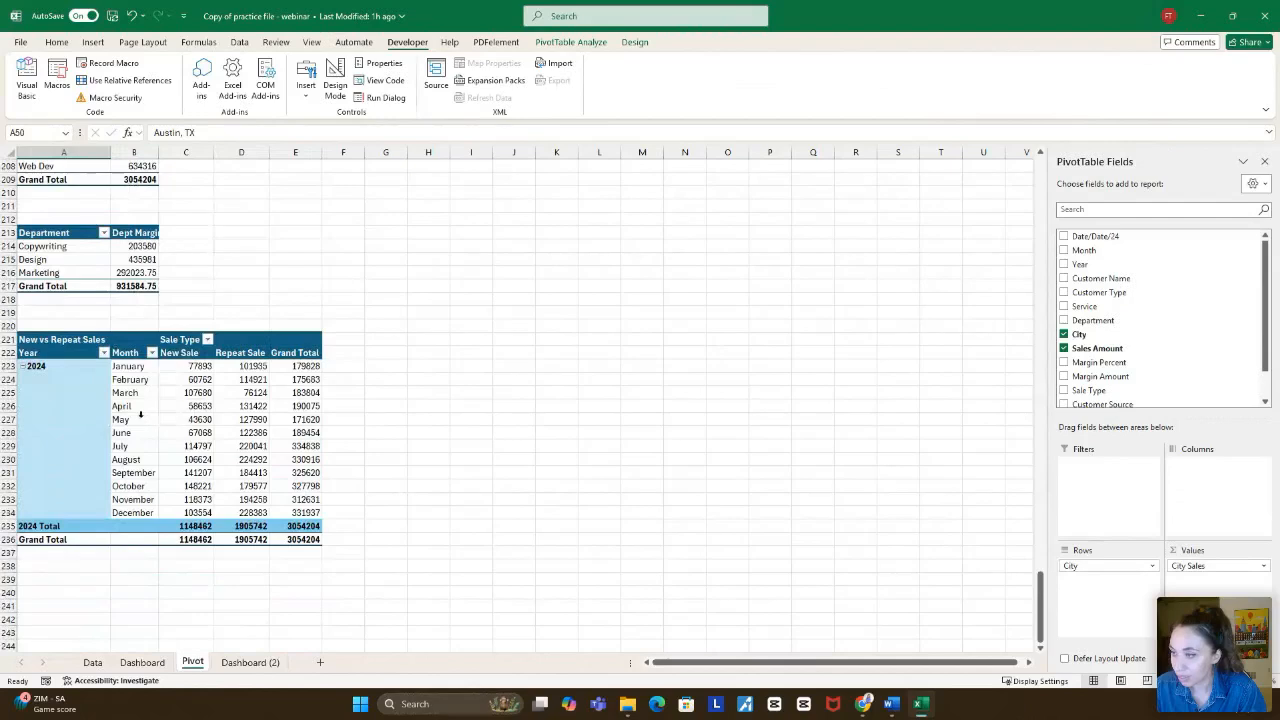
scroll(97, 433, "up", 20)
scroll(143, 413, "up", 20)
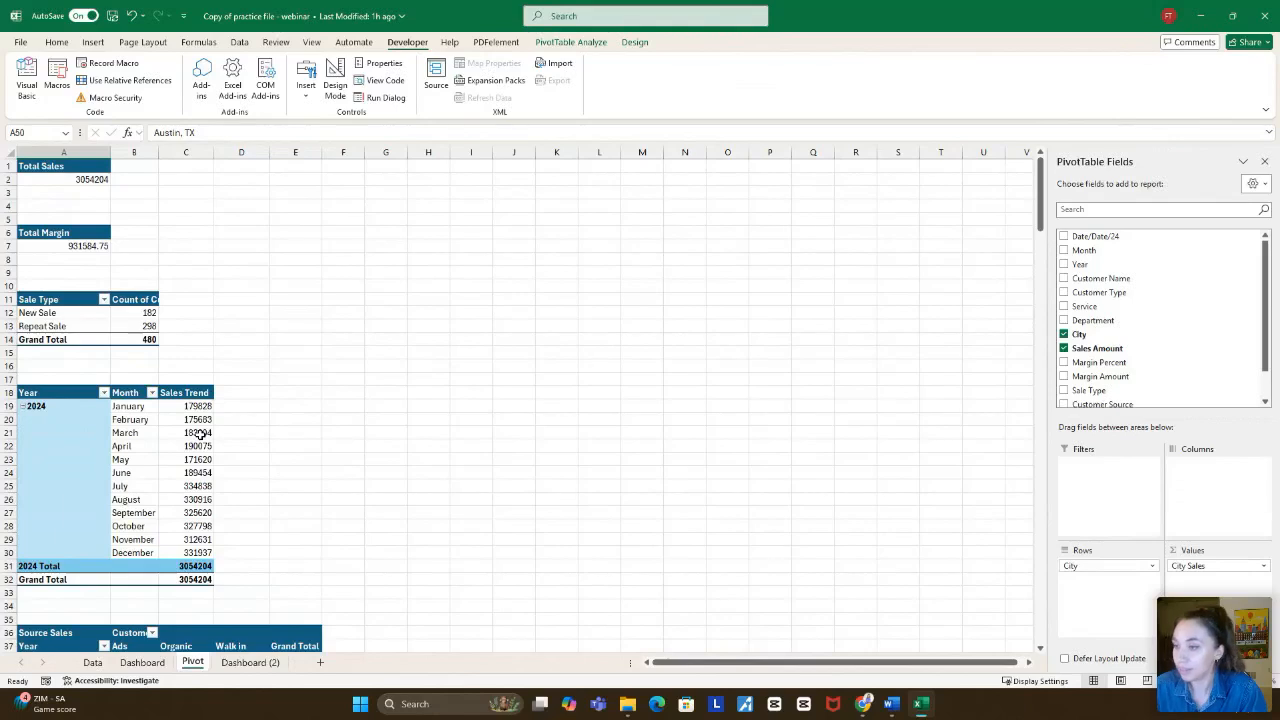
mouse_move(200, 433)
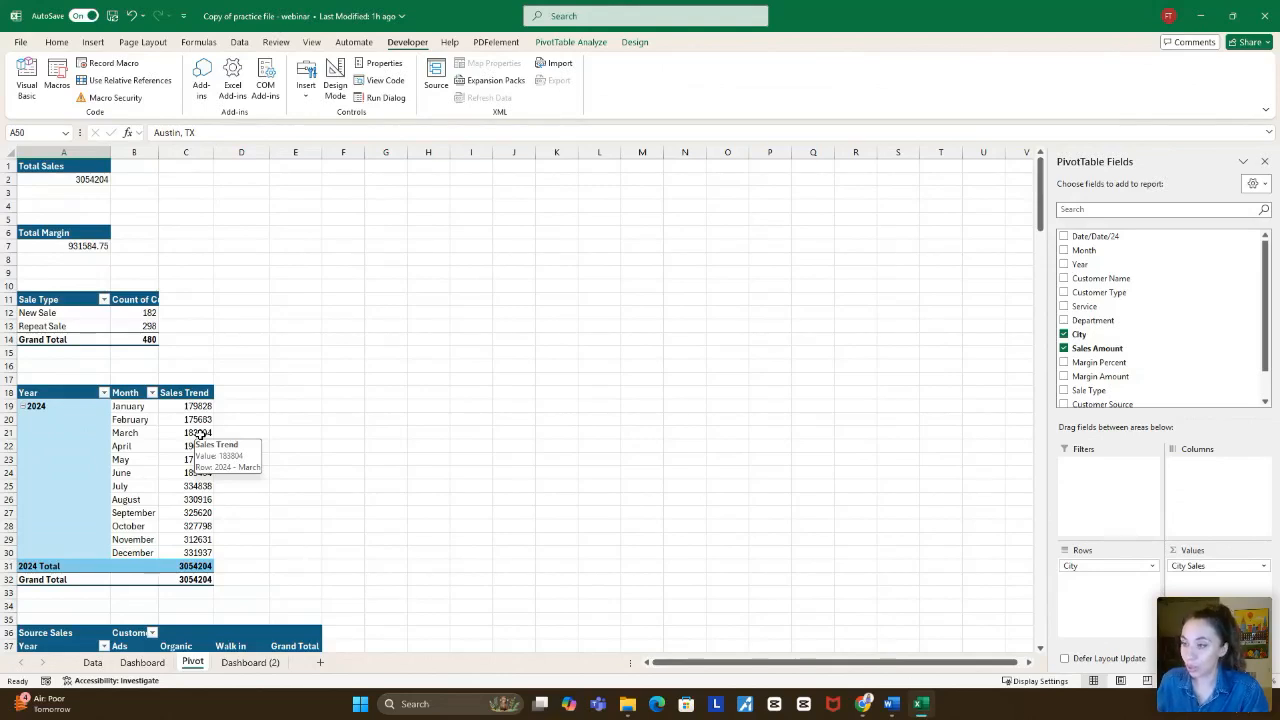
Step: Return to ChatGPT and read the end of the GeneratePivotTables code and its "How to Use" instructions
key("alt+Tab")
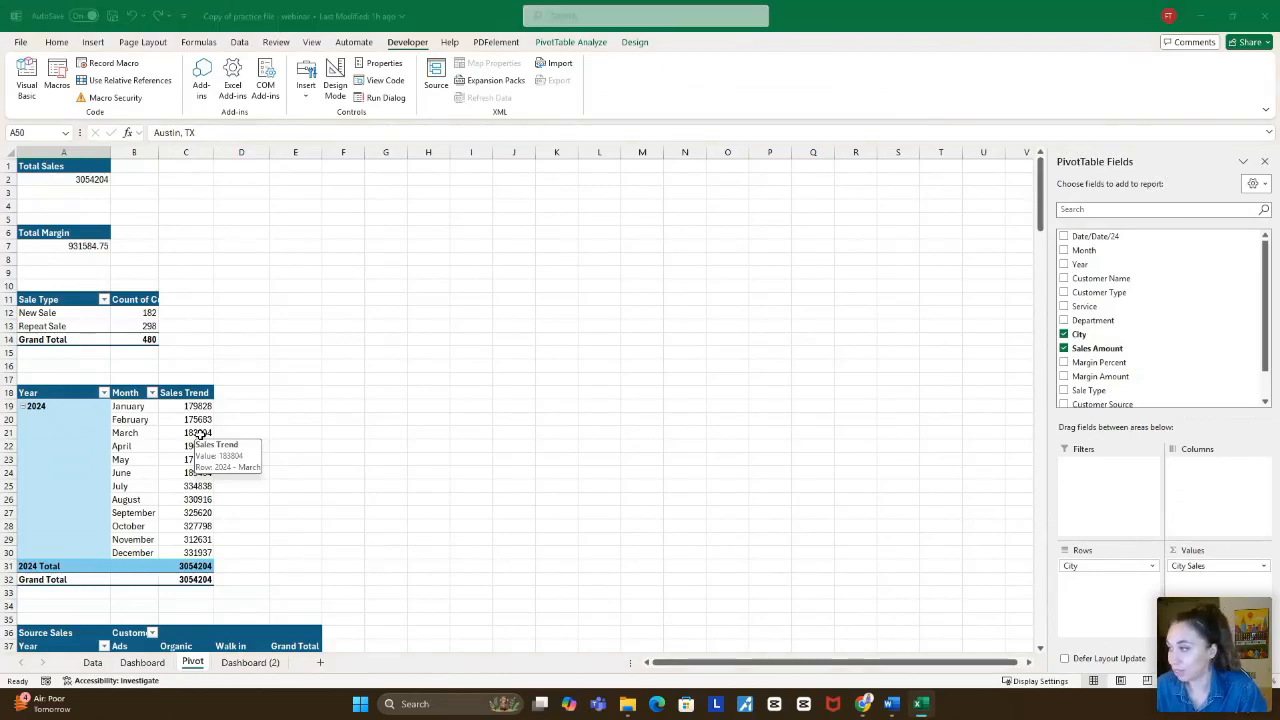
scroll(631, 418, "down", 15)
scroll(636, 424, "down", 5)
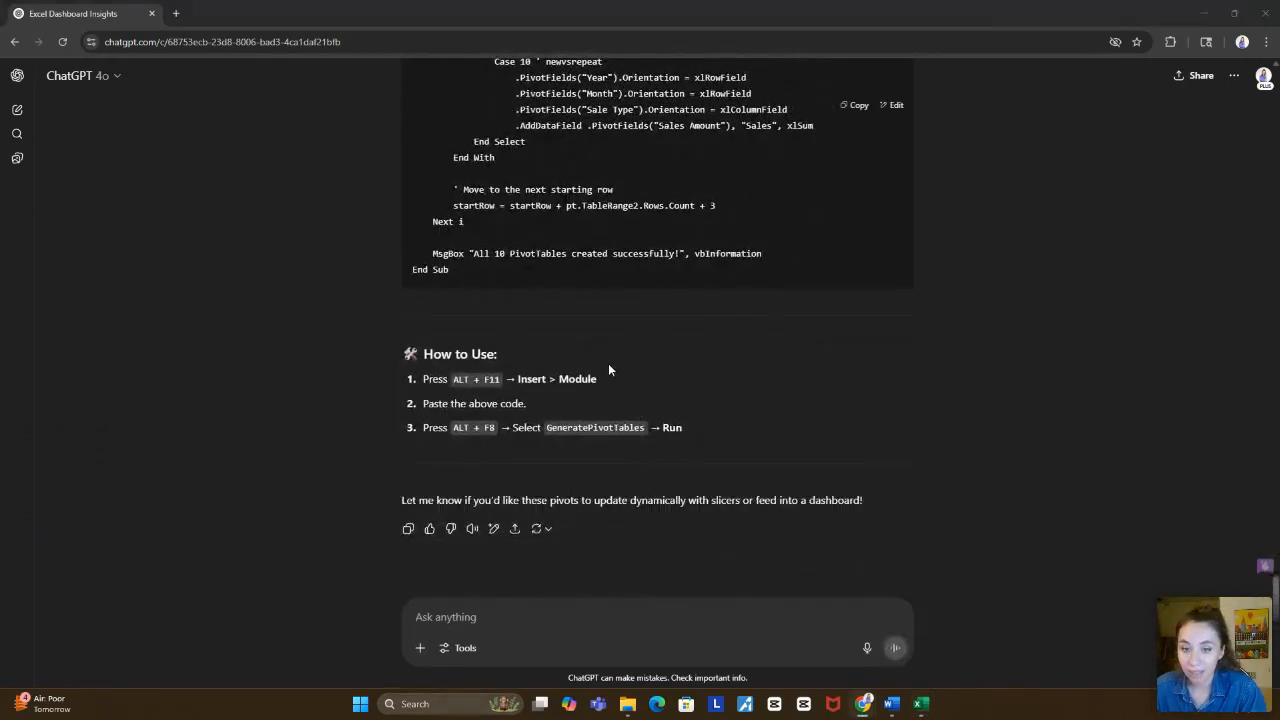
Step: Copy the text under "Prompt 4: Generate Dashboard Charts." from the Word document and send it in ChatGPT
key("alt+Tab")
scroll(718, 449, "down", 3)
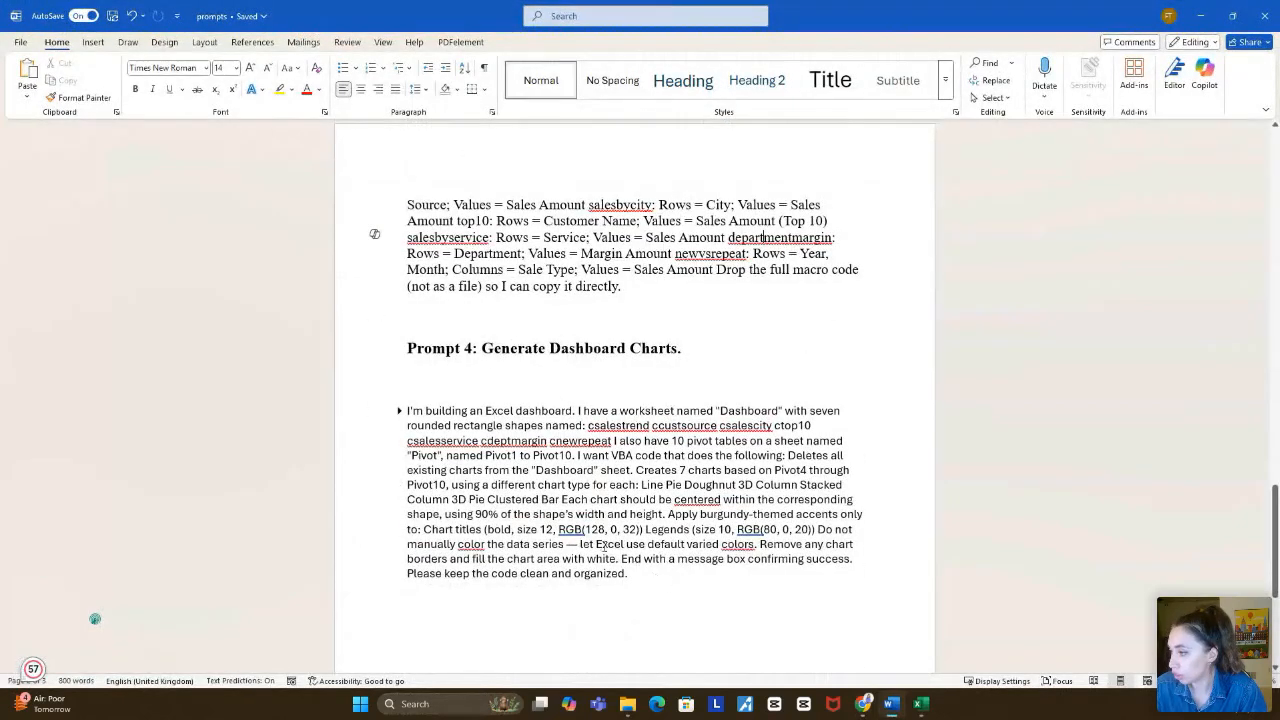
left_click_drag(676, 583, 412, 421)
scroll(480, 395, "down", 2)
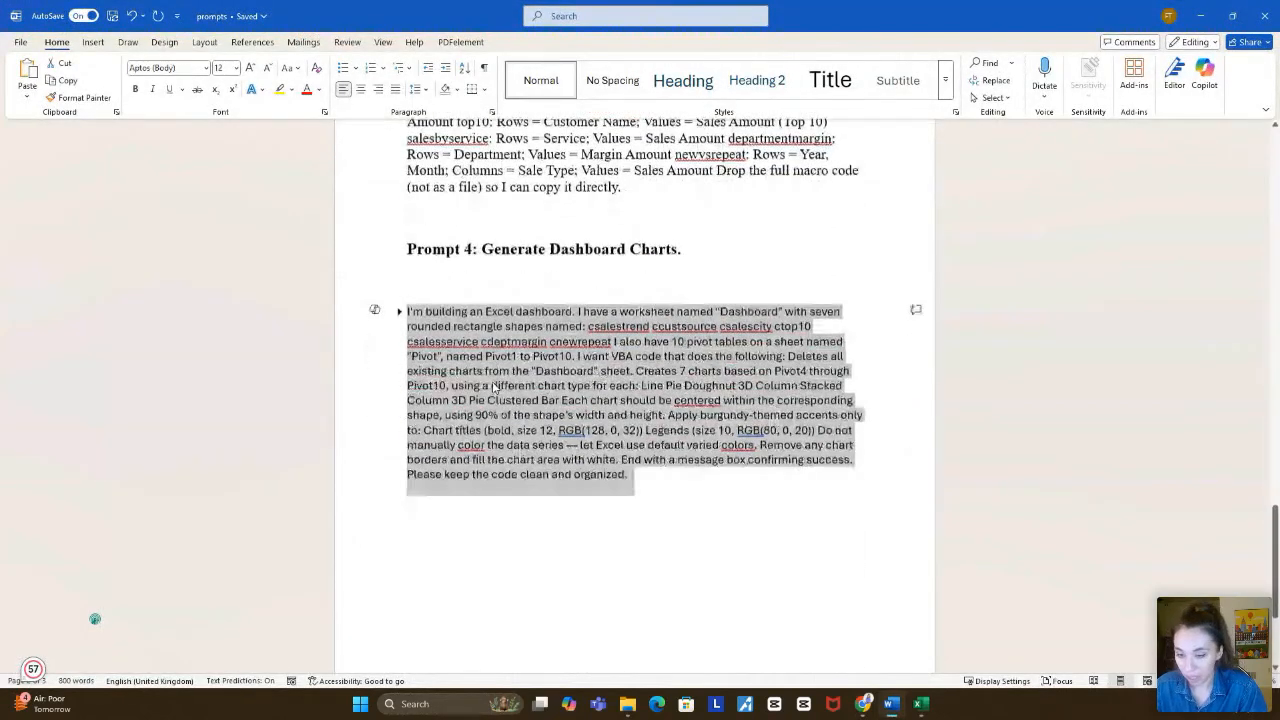
key("ctrl+c")
key("alt+Tab")
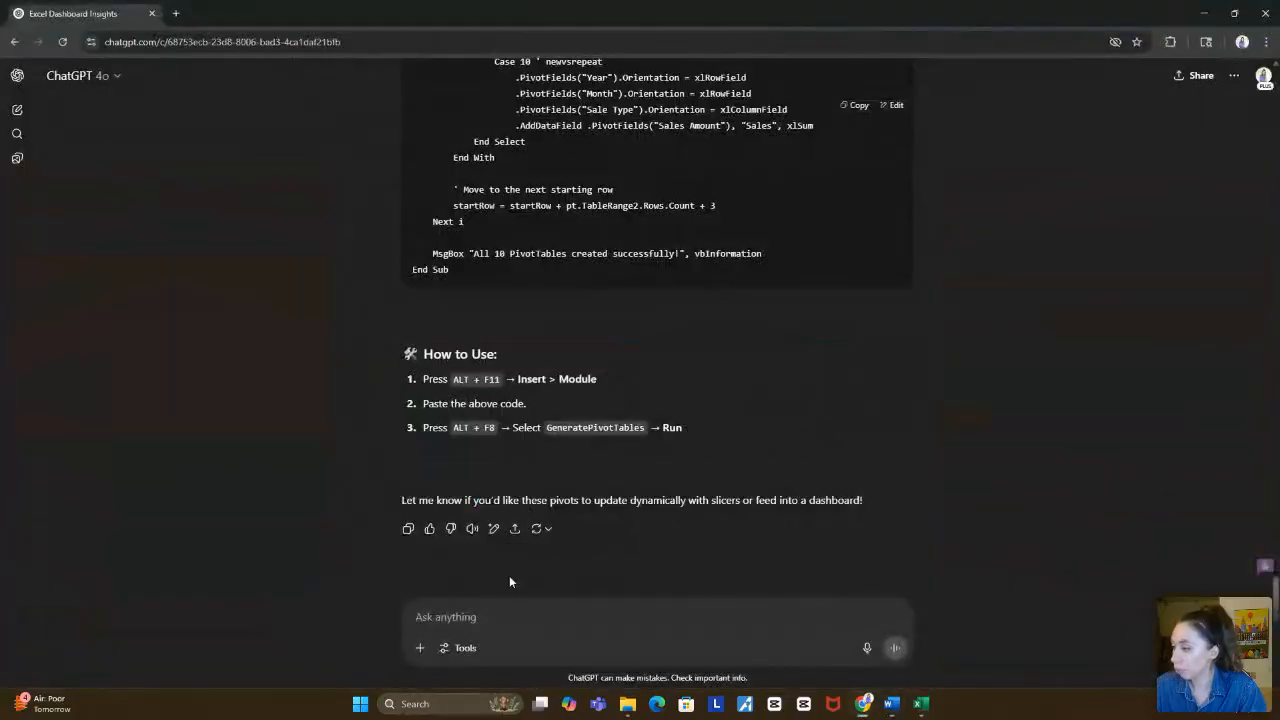
left_click(477, 619)
key("ctrl+v")
key("Return")
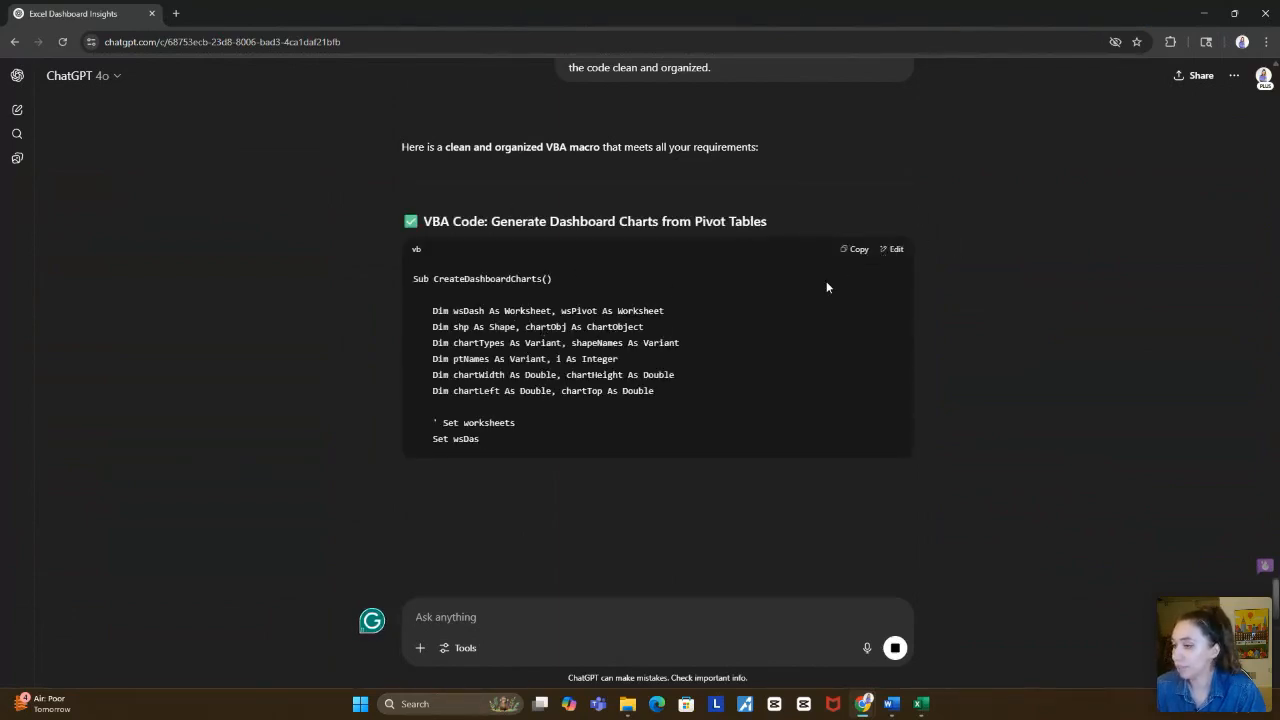
Step: Switch to the practice workbook in Excel and open the Dashboard (2) sheet to view the example sales dashboard
key("alt+Tab")
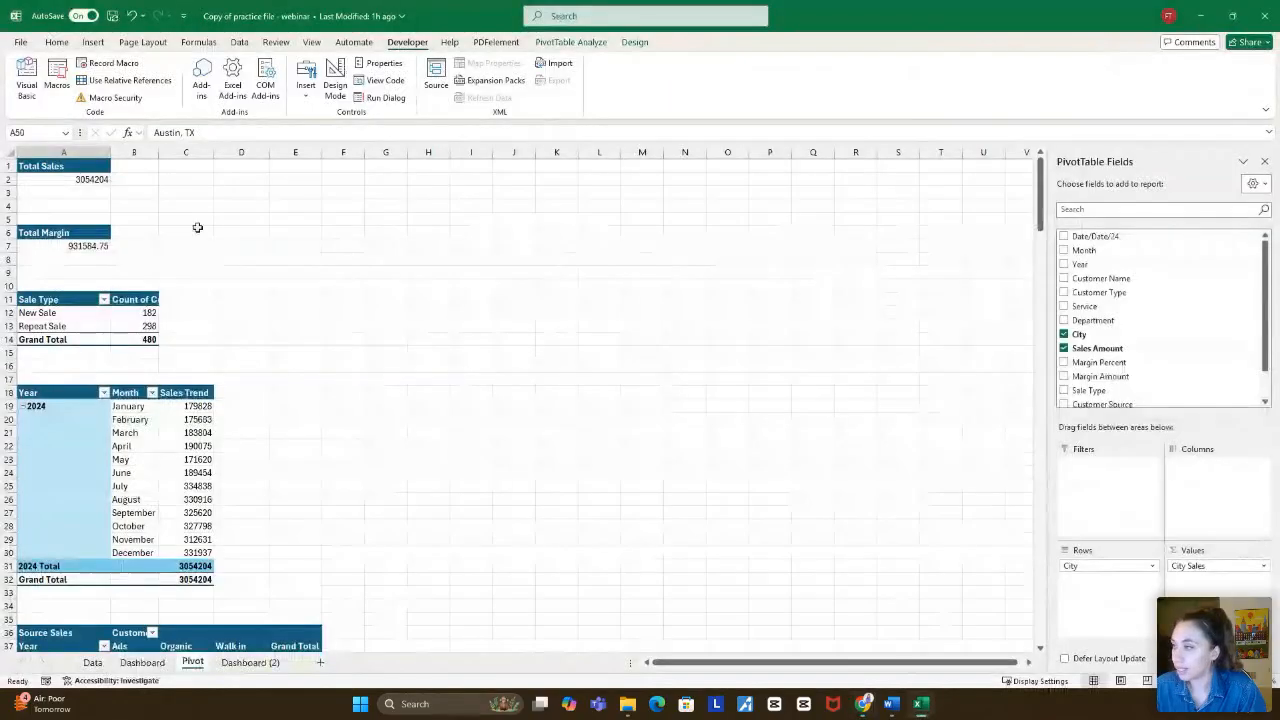
left_click(250, 662)
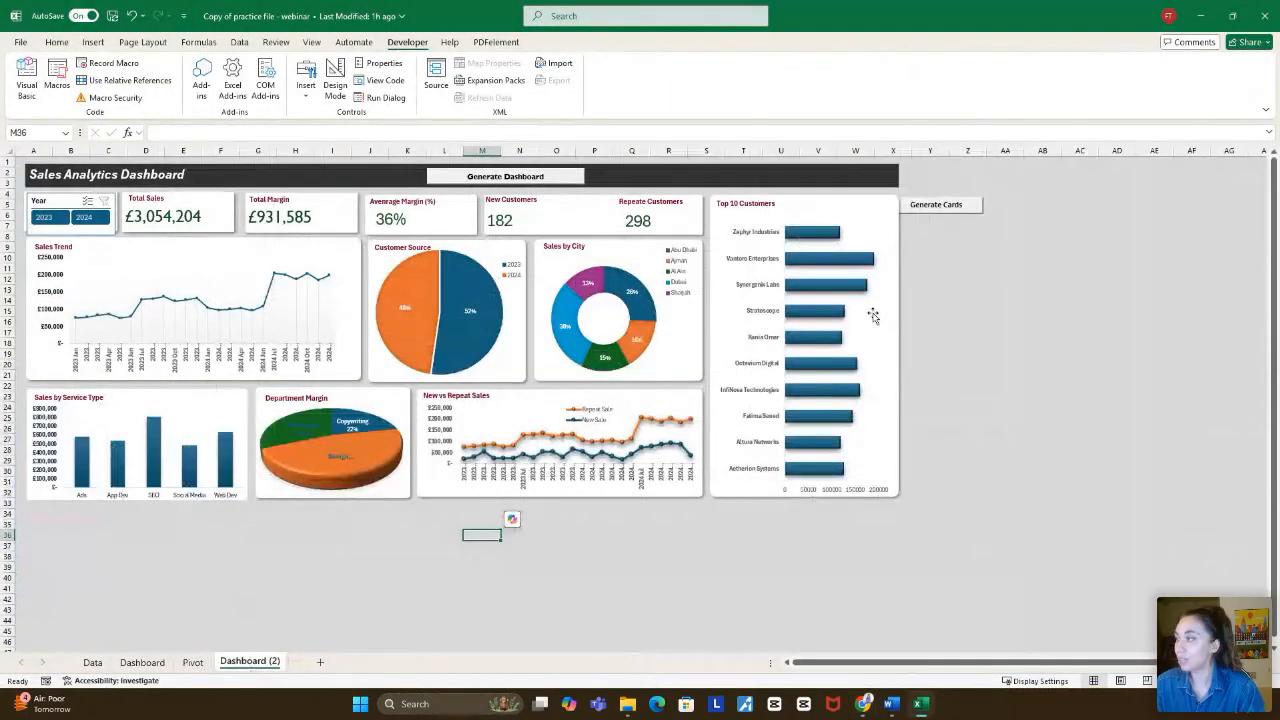